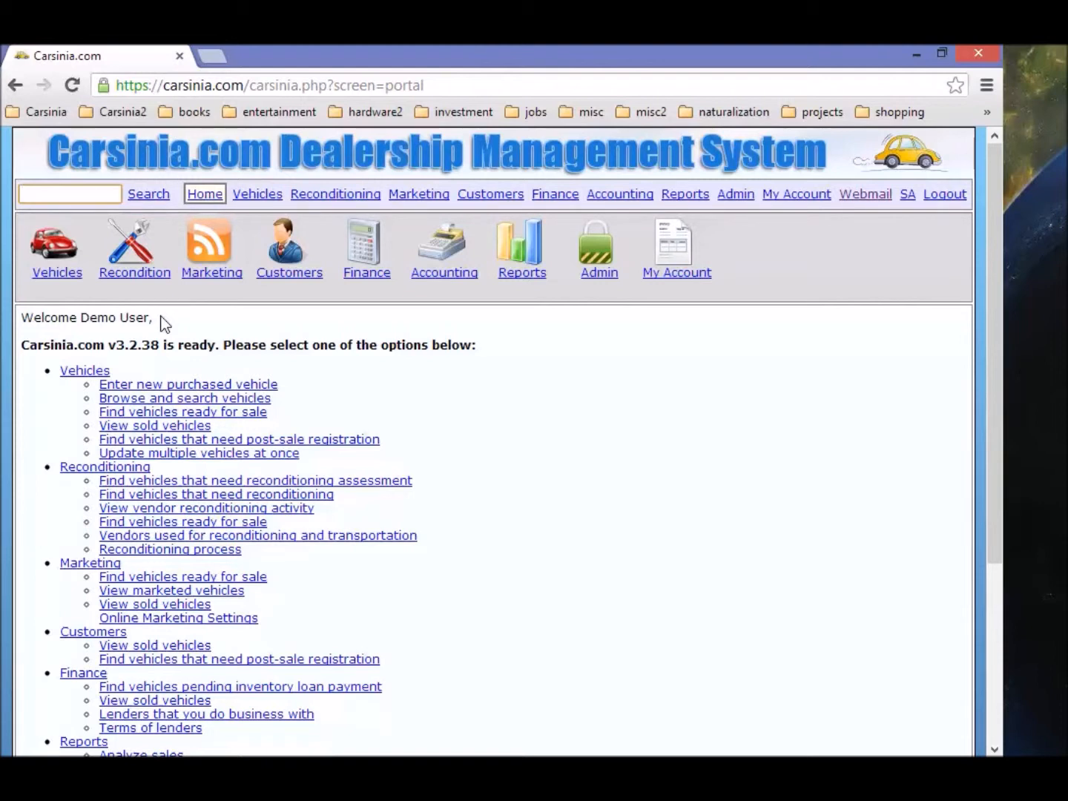
Step: Start a new purchased-vehicle entry from the Vehicles section
click(65, 264)
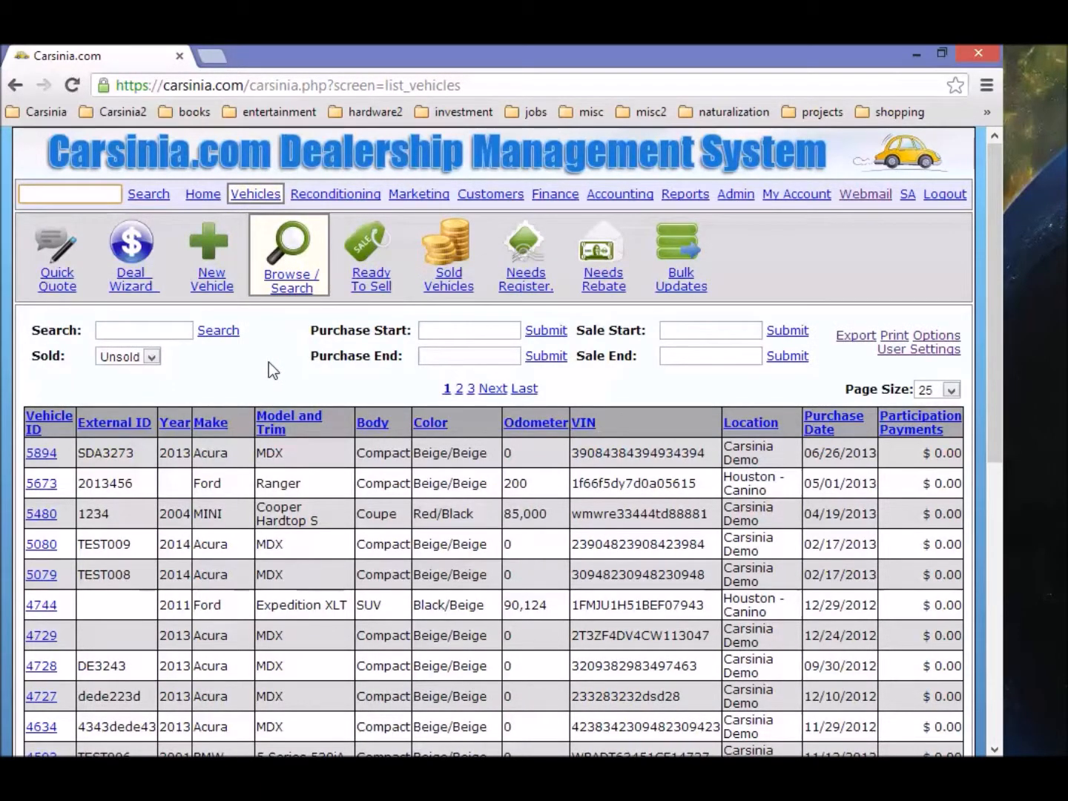
click(207, 287)
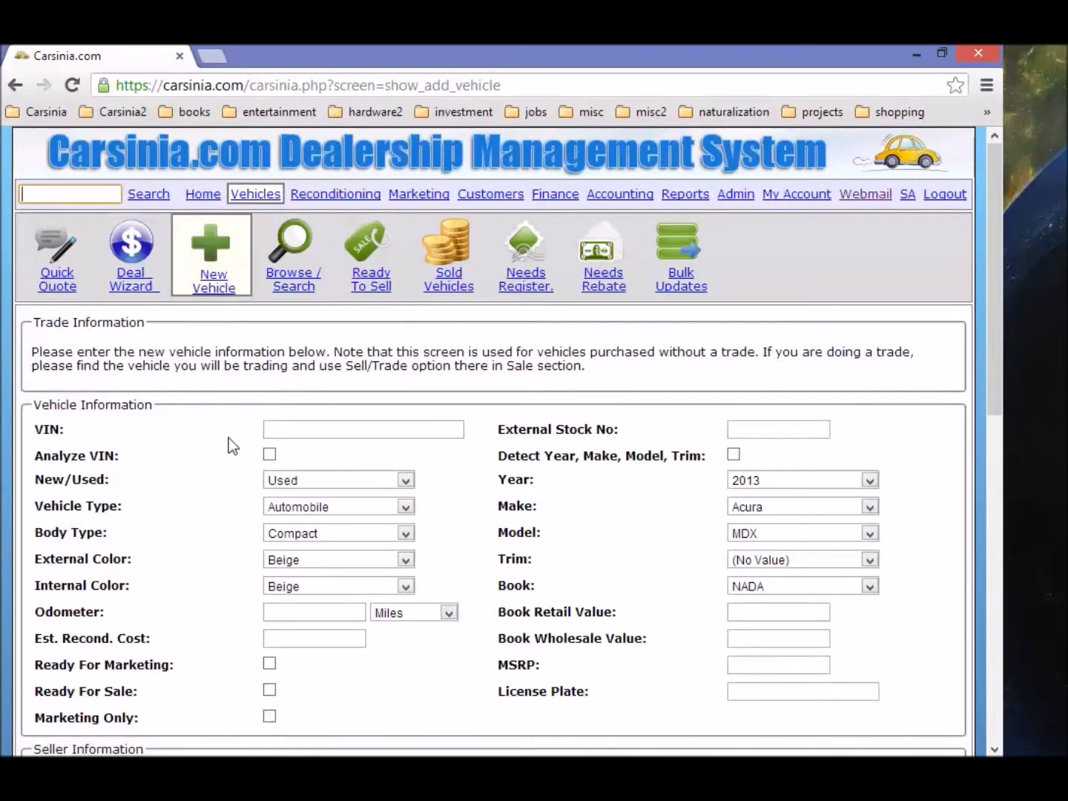
scroll(229, 439, down, 1)
scroll(229, 437, down, 1)
scroll(229, 437, up, 1)
click(316, 329)
text(3483904)
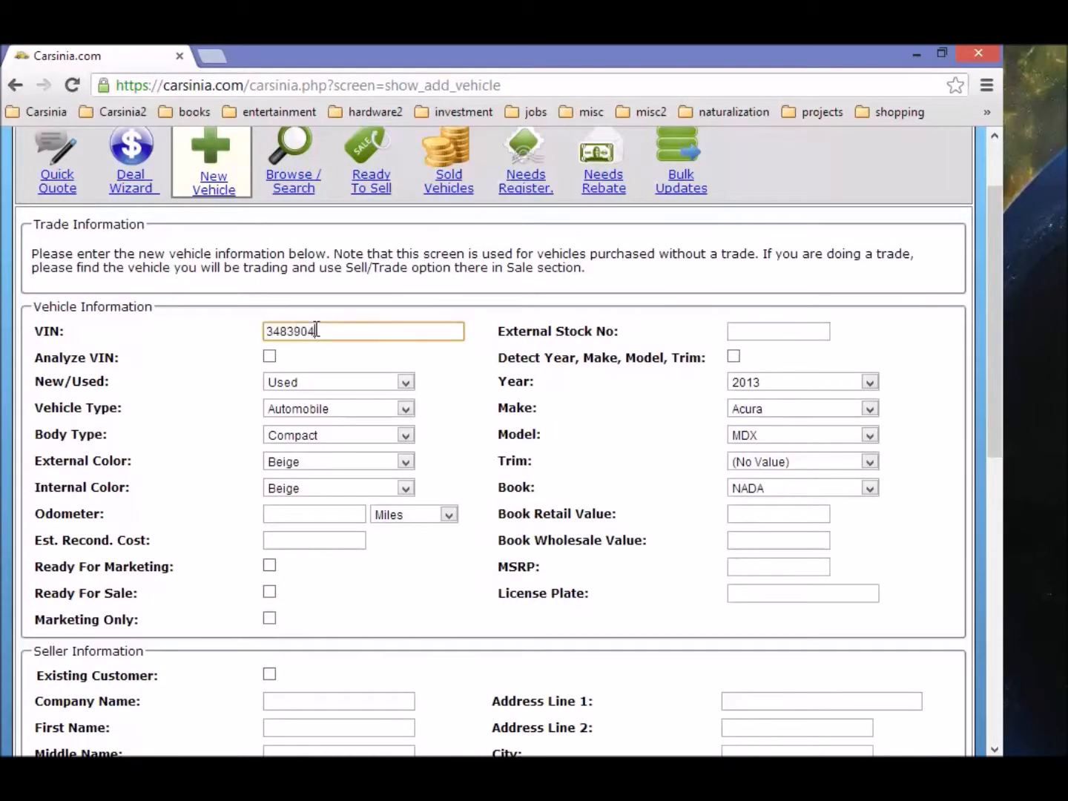
text(398439433342)
key(Tab)
text(DS@#2)
key(BackSpace)
key(BackSpace)
key(BackSpace)
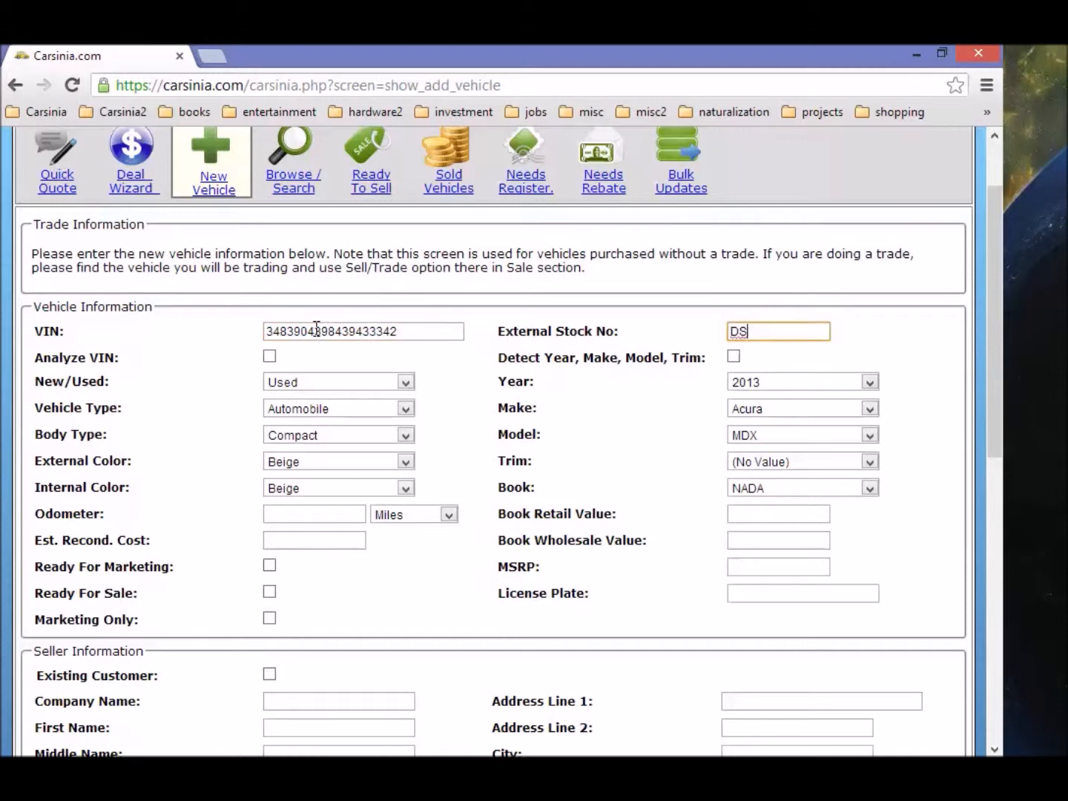
text(3982)
Step: Record an odometer reading of 232,232 miles
scroll(253, 525, down, 1)
click(316, 420)
text(2)
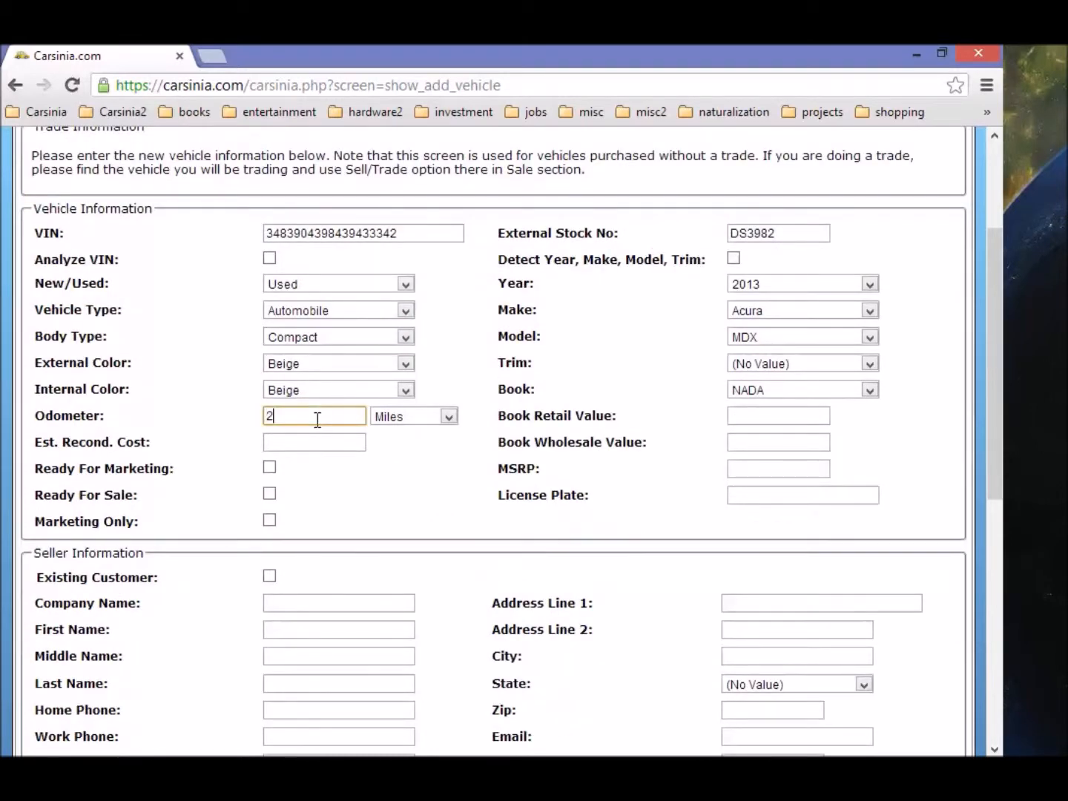
text(,32232,232)
click(400, 512)
Step: Enter 'test' as the seller's company name
scroll(400, 512, down, 2)
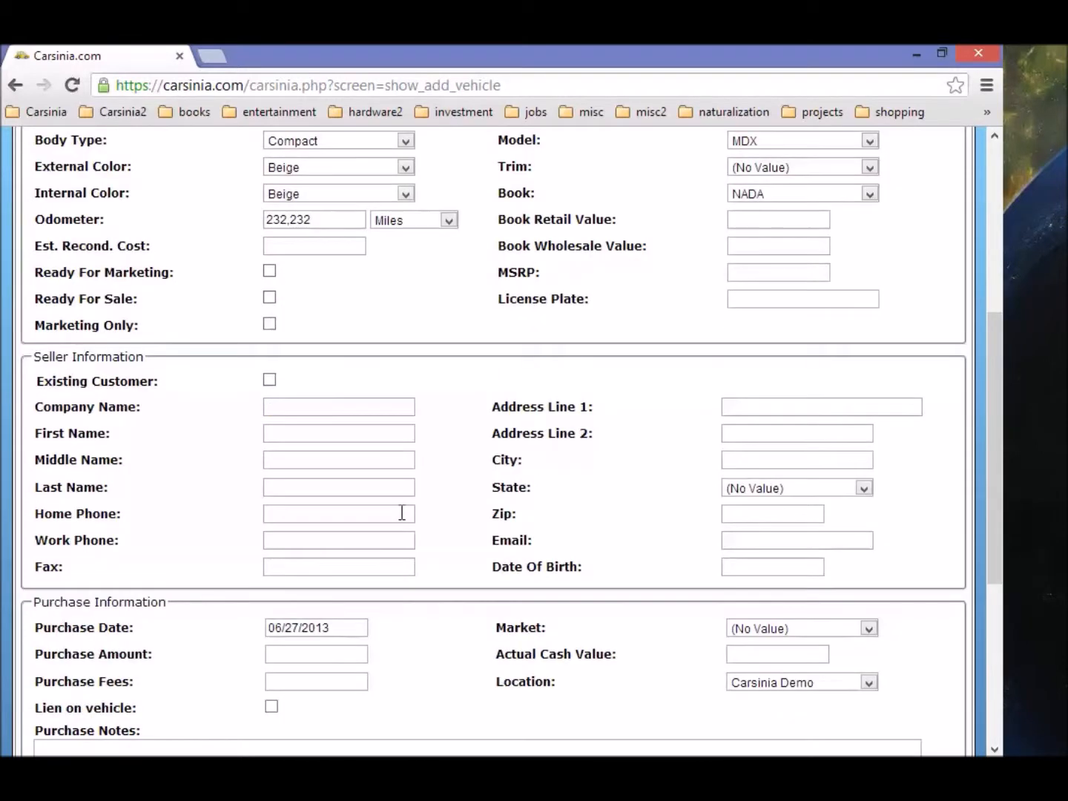
click(274, 410)
text(test)
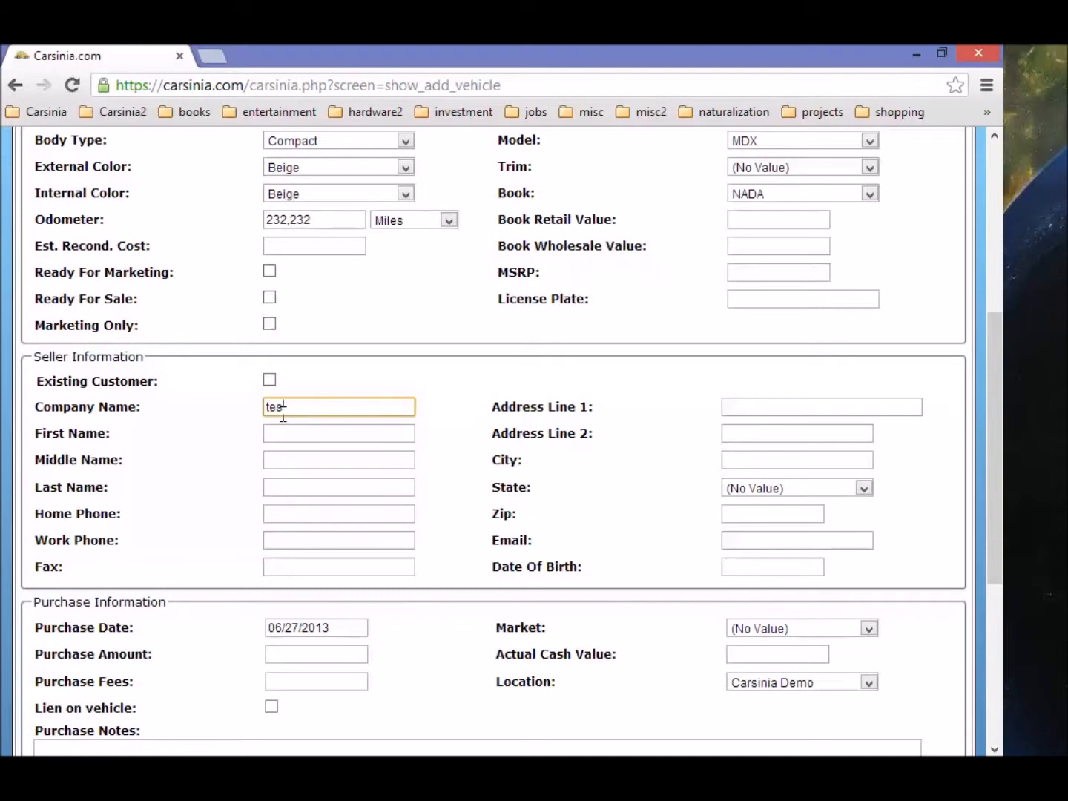
scroll(375, 391, down, 3)
scroll(369, 470, down, 1)
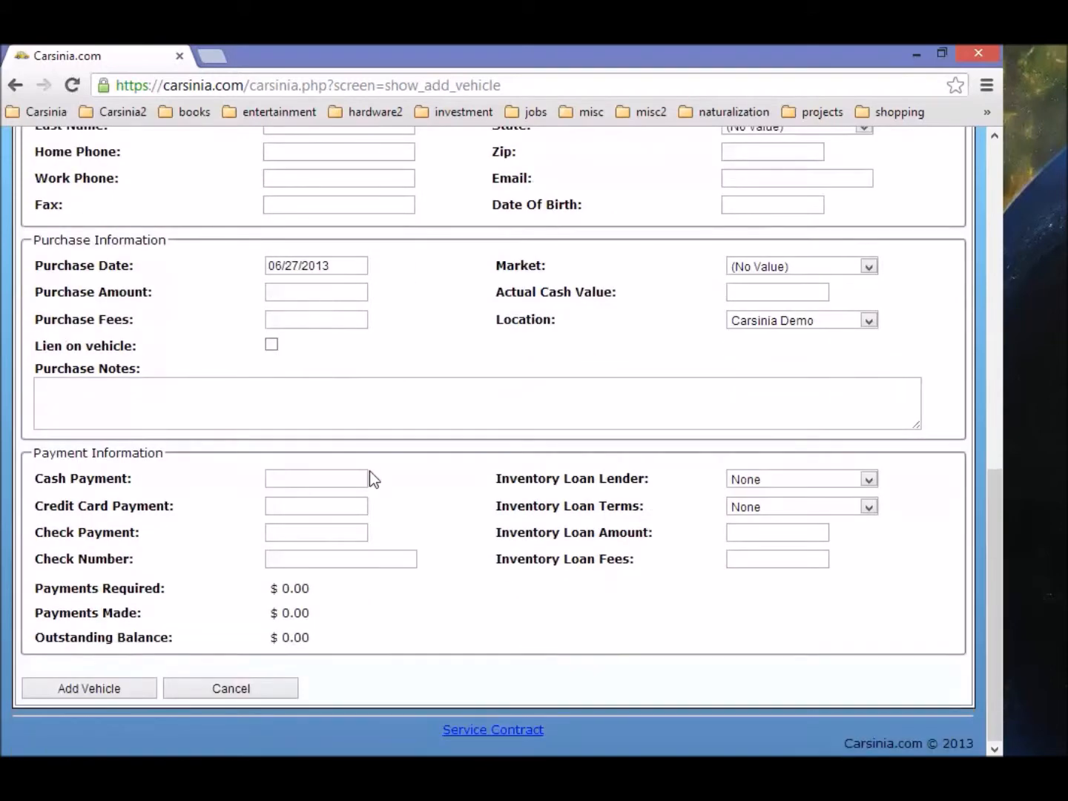
scroll(370, 471, up, 1)
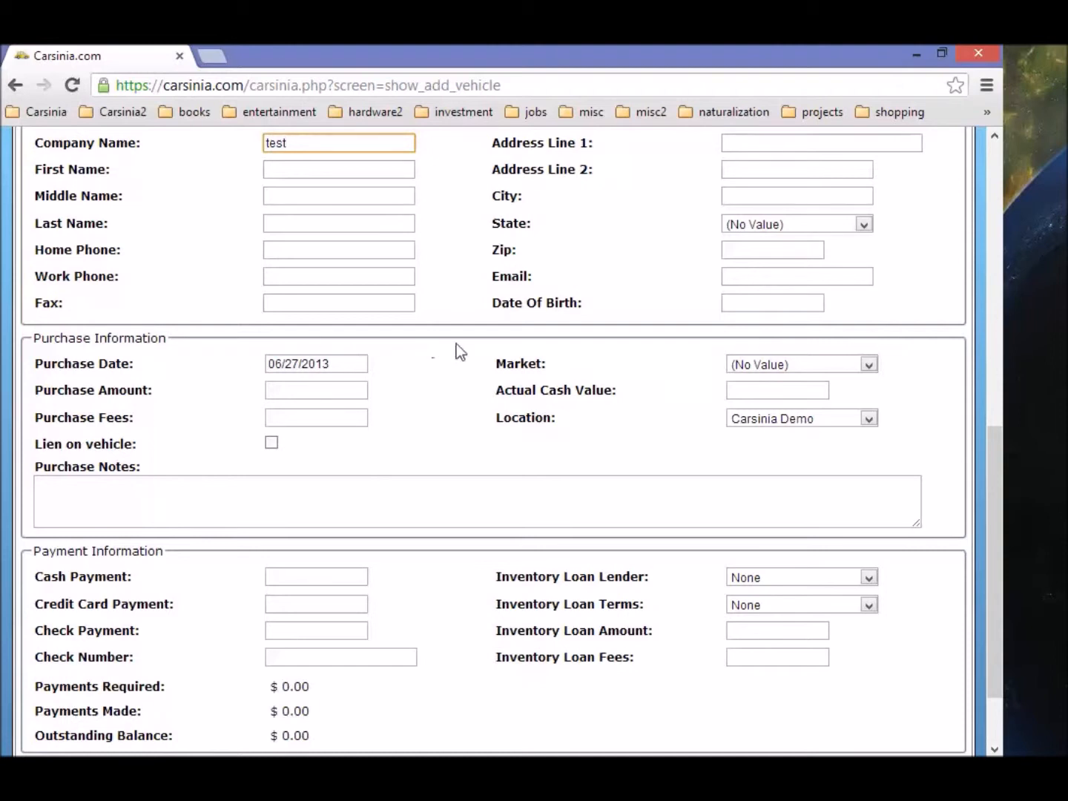
Step: Set the purchase market to Auction
click(766, 361)
click(789, 419)
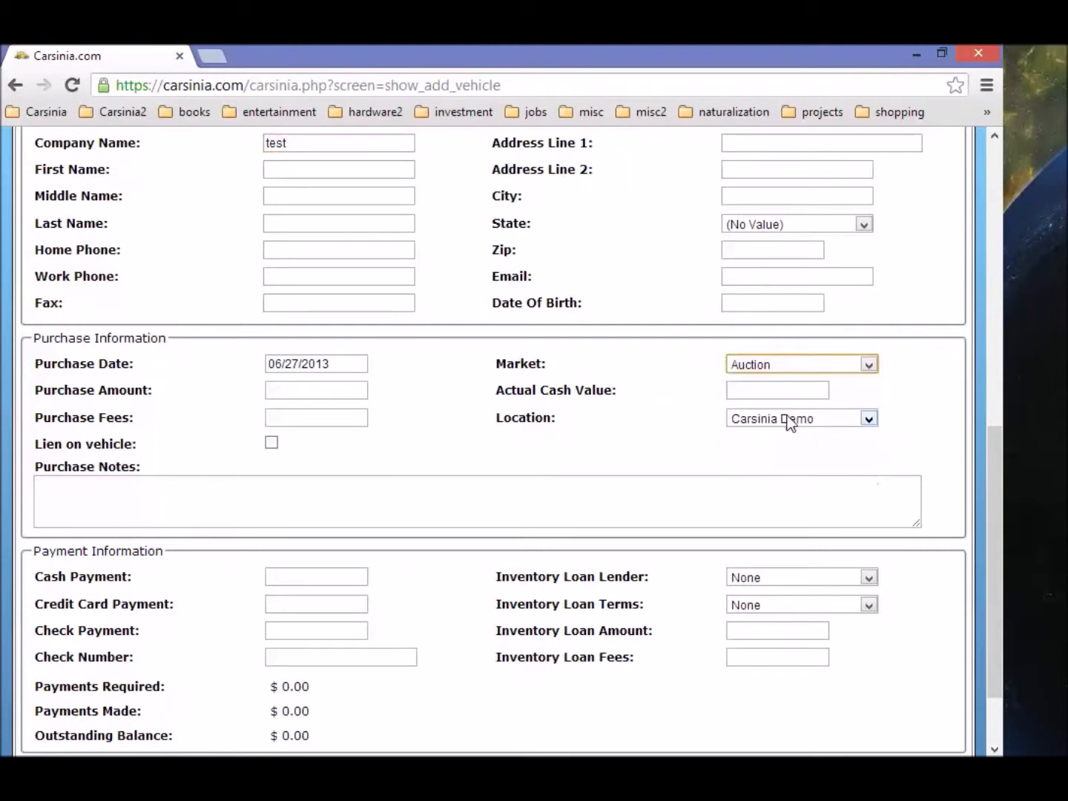
drag(542, 363, 503, 366)
double_click(520, 366)
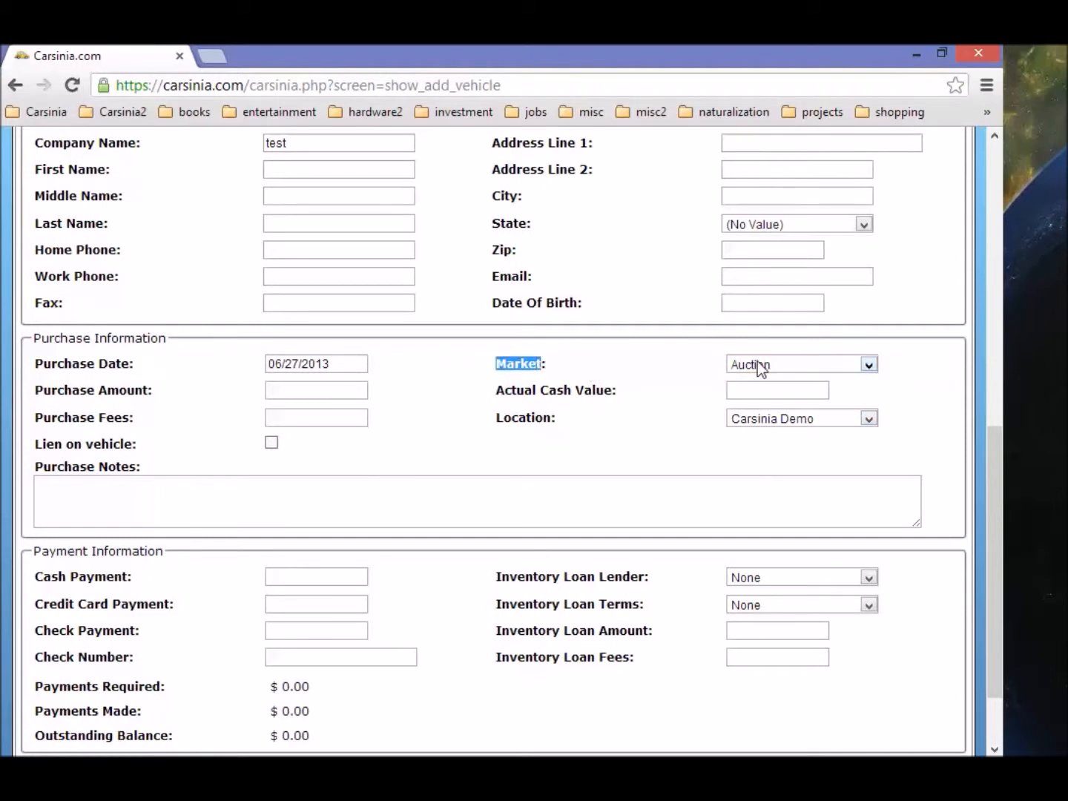
click(778, 364)
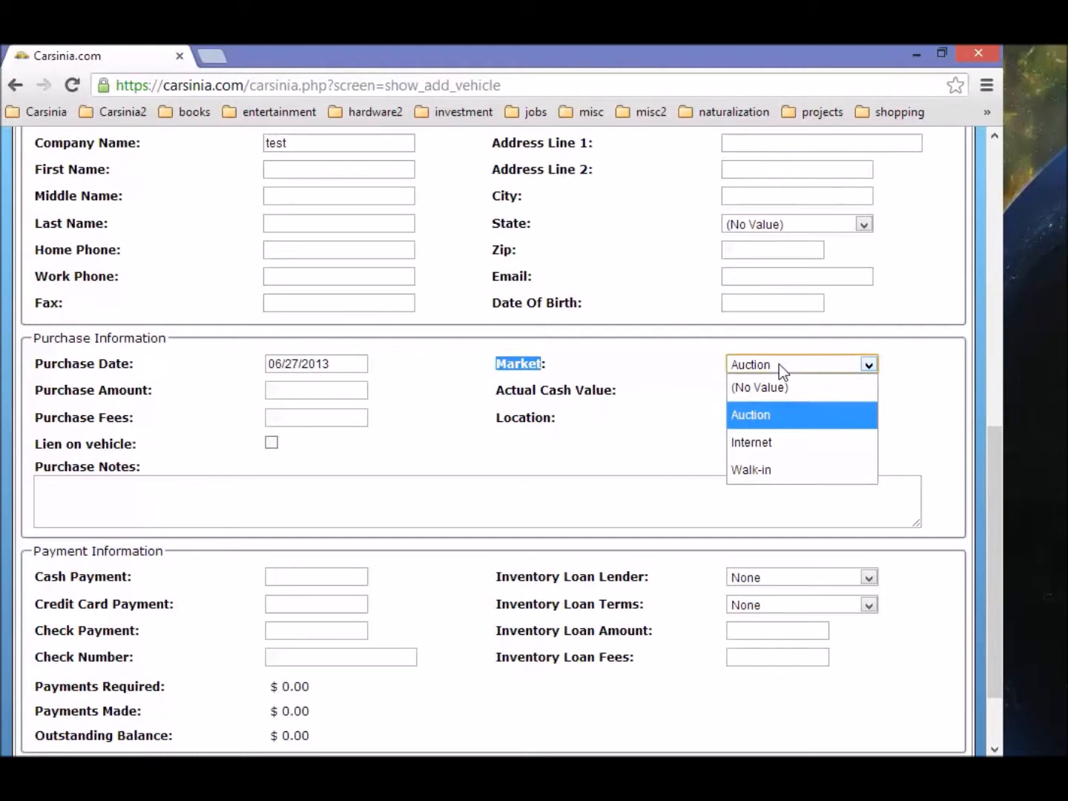
click(779, 364)
Step: Enter a $10,000.00 purchase amount and $100 in purchase fees
click(311, 391)
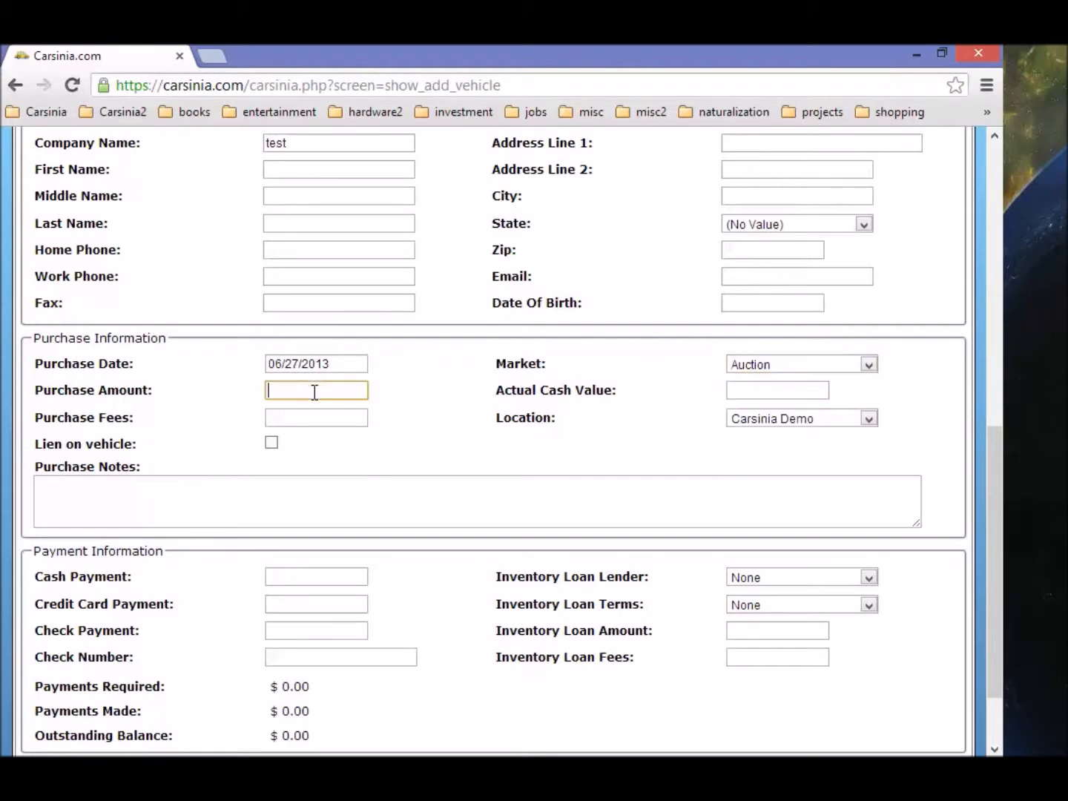
text(1000000)
click(505, 428)
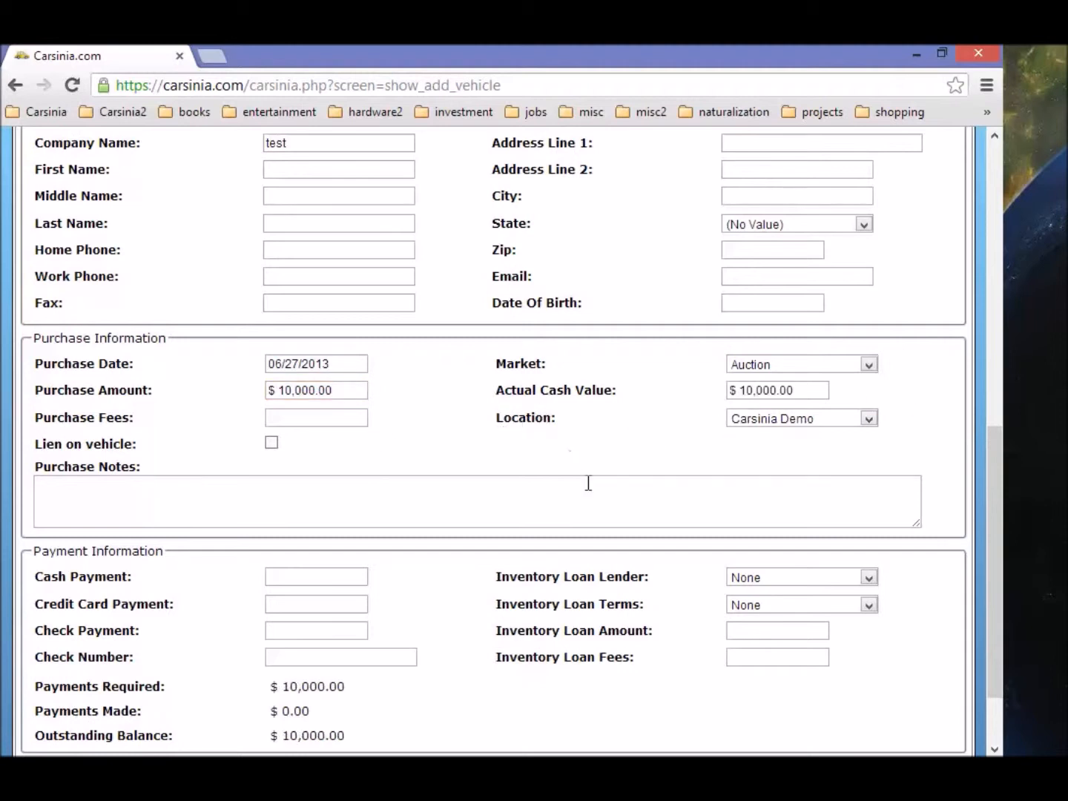
click(307, 417)
text(10,000)
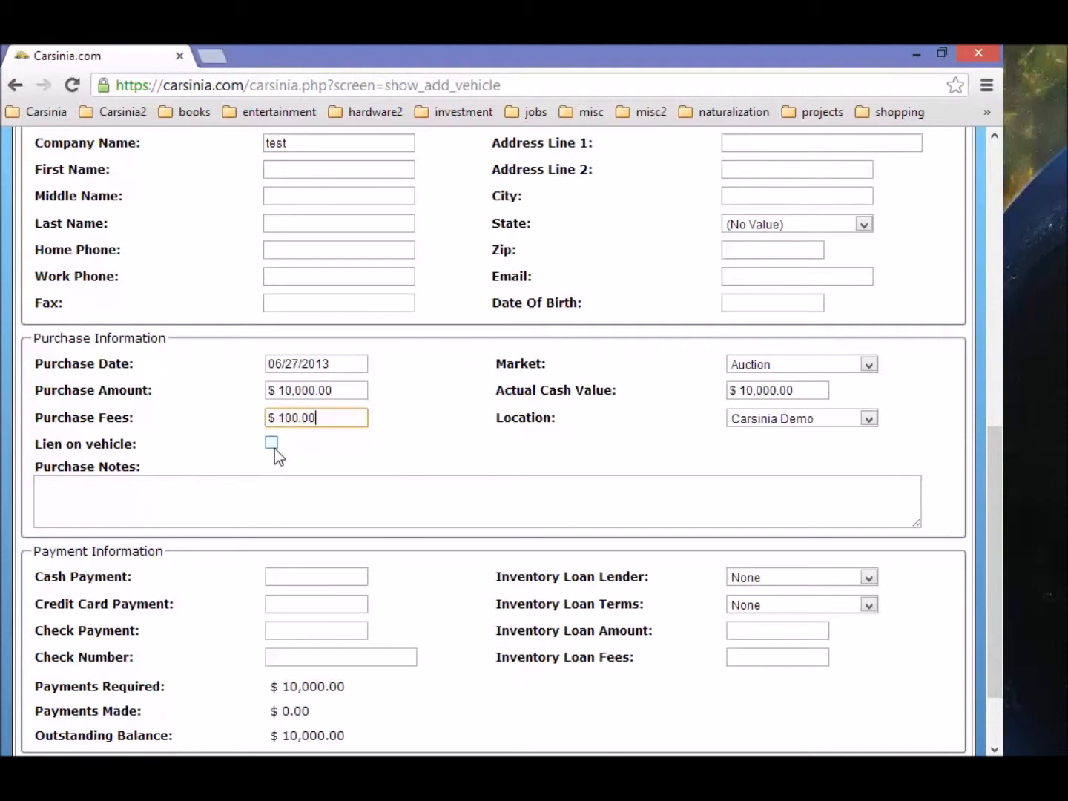
scroll(393, 478, down, 2)
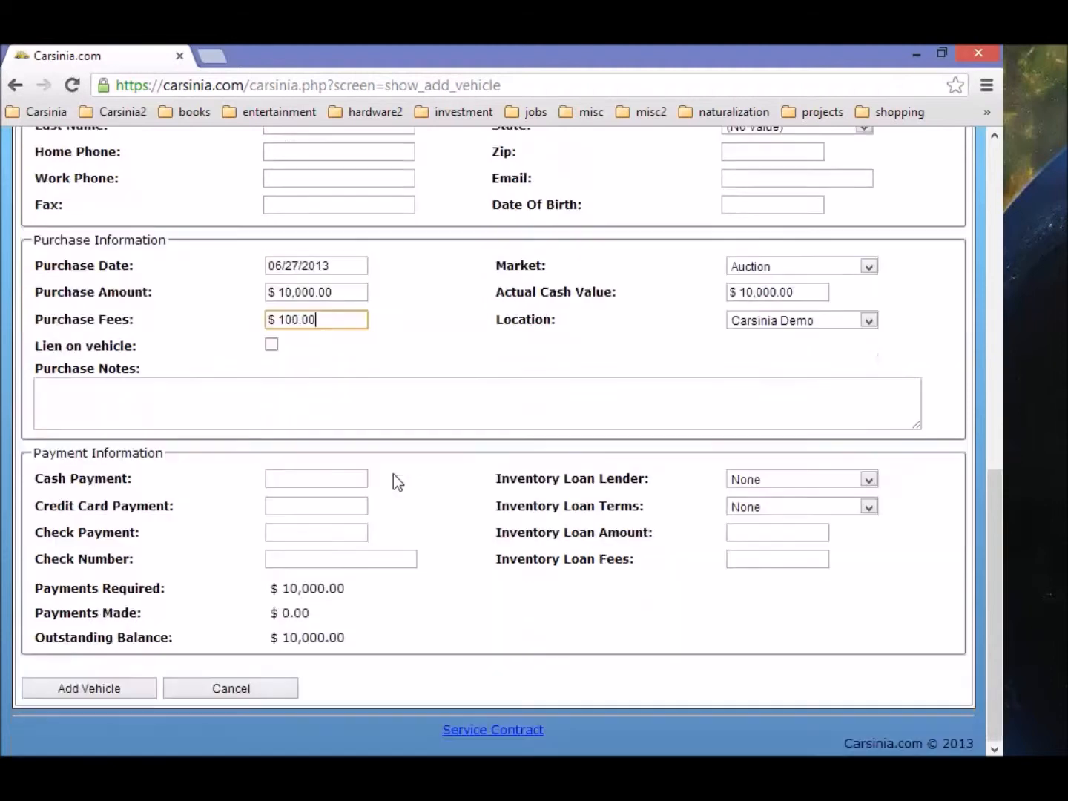
Step: Add a $4,000 Bank Of America lien with $200 accrued interest
click(275, 346)
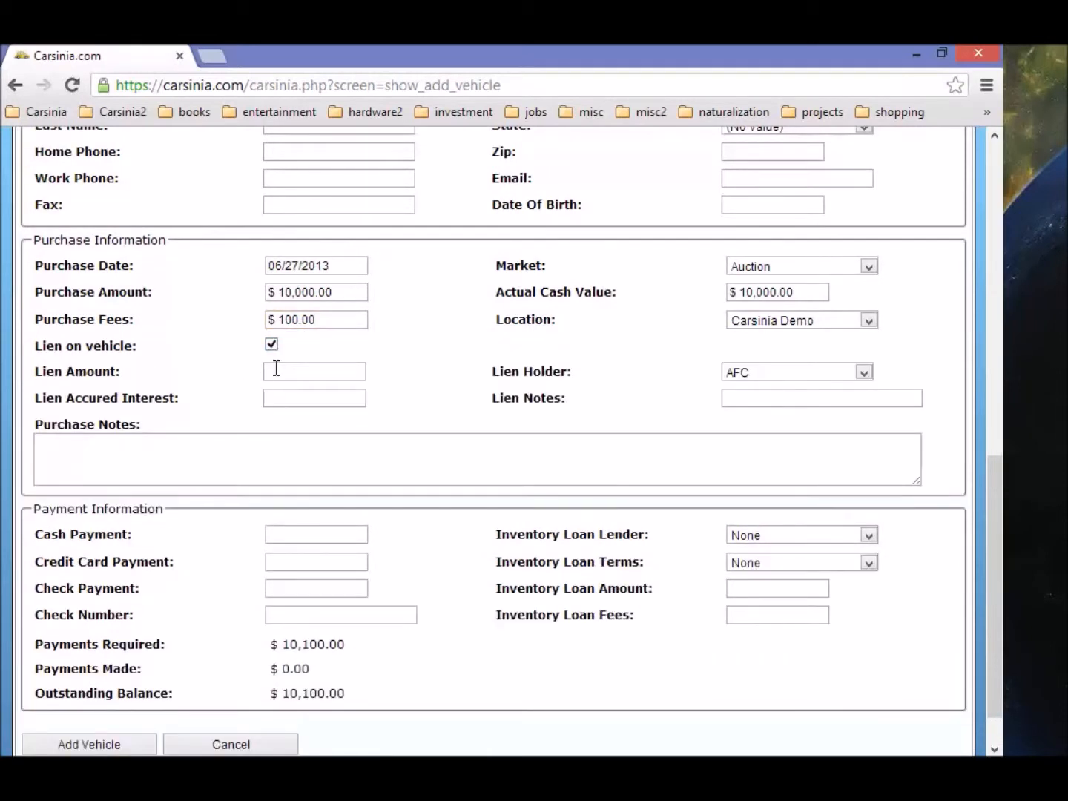
click(295, 371)
text(4000)
click(810, 372)
click(824, 480)
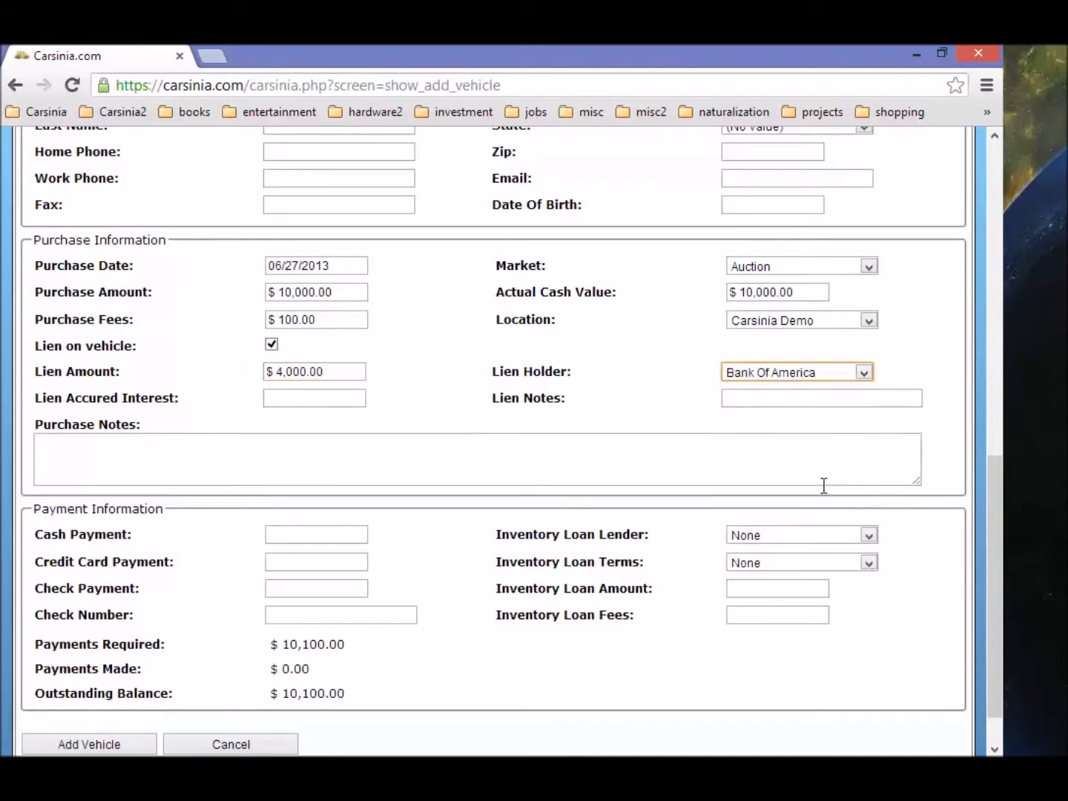
click(302, 401)
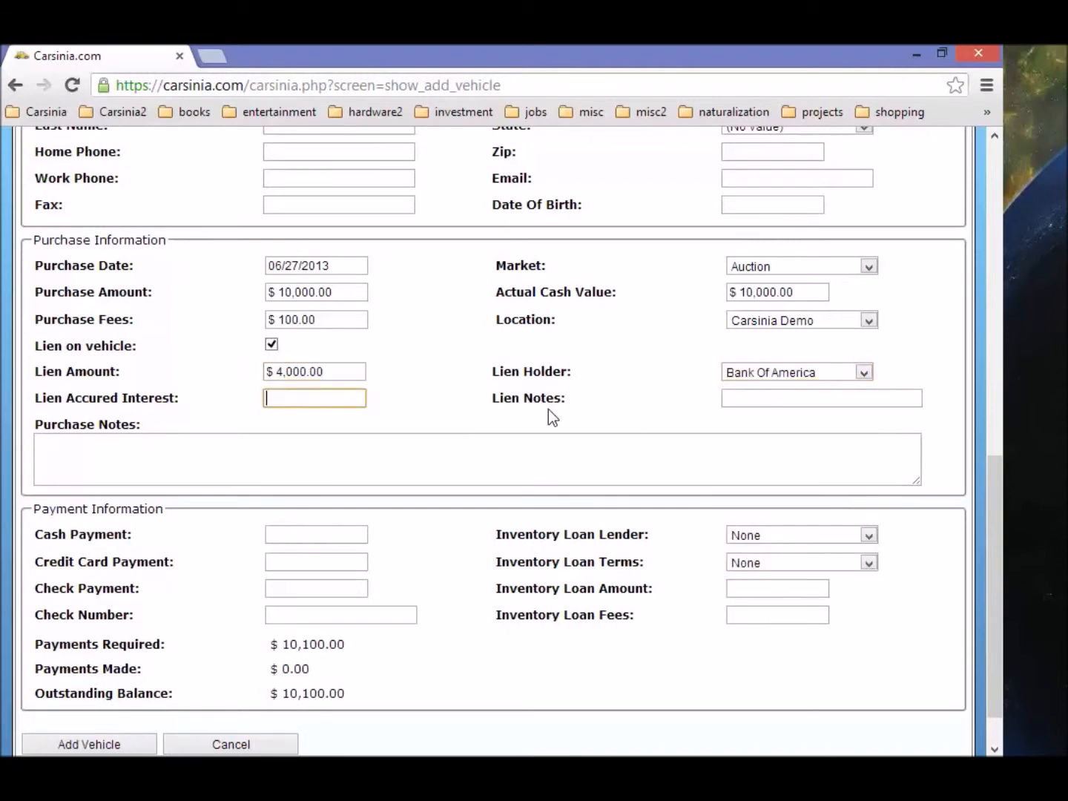
text(20000)
scroll(233, 548, down, 1)
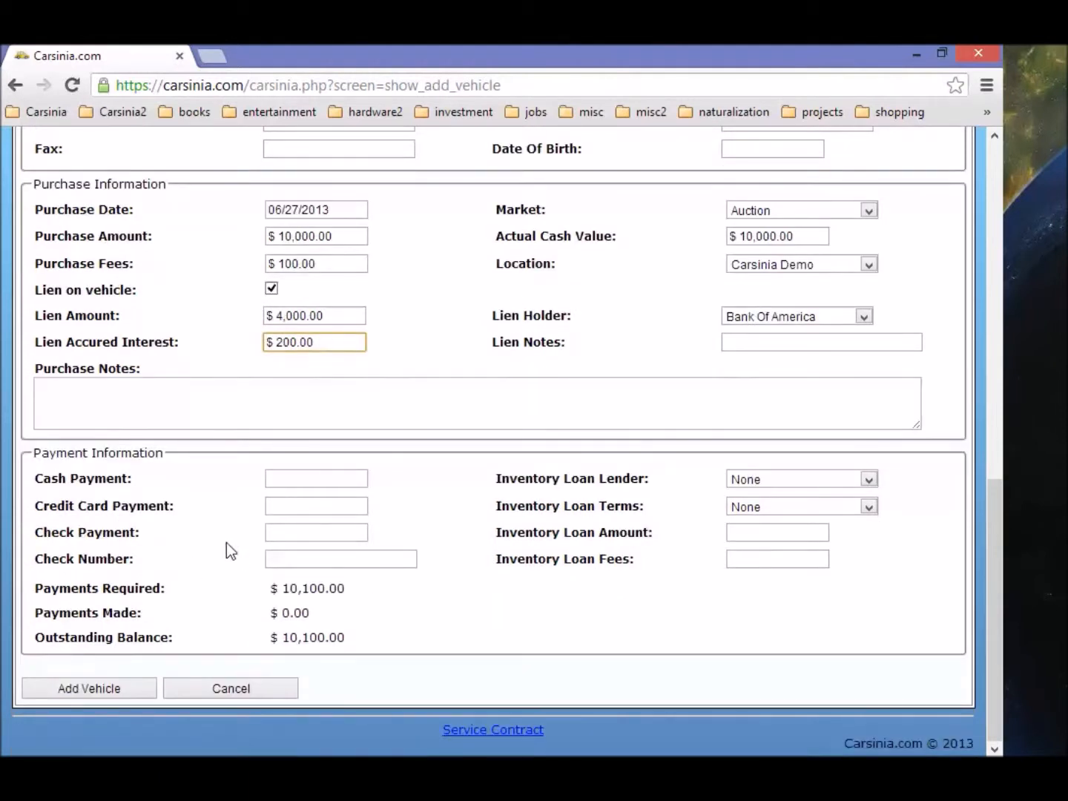
Step: Enter a $10,100.00 cash payment, then reset it to 0 so $10,100.00 stays outstanding
click(328, 480)
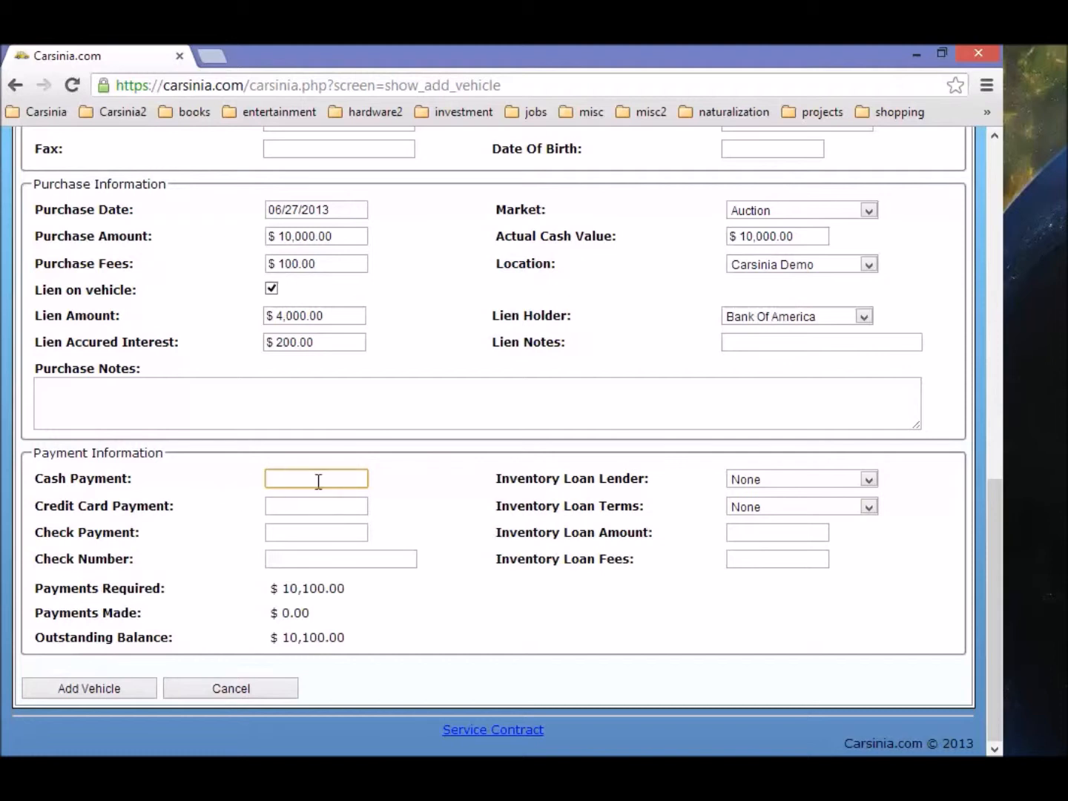
text(10,100.00)
key(Tab)
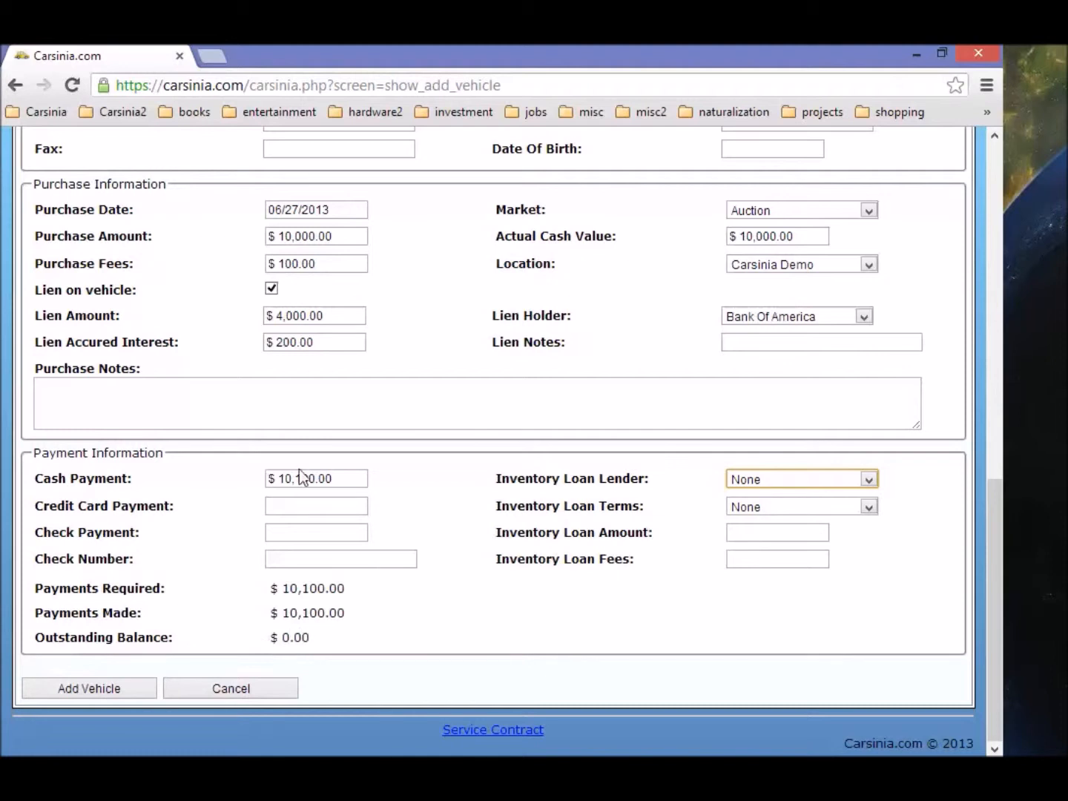
click(351, 478)
key(BackSpace)
key(BackSpace)
key(BackSpace)
key(BackSpace)
key(BackSpace)
key(BackSpace)
key(BackSpace)
key(BackSpace)
key(BackSpace)
key(BackSpace)
key(BackSpace)
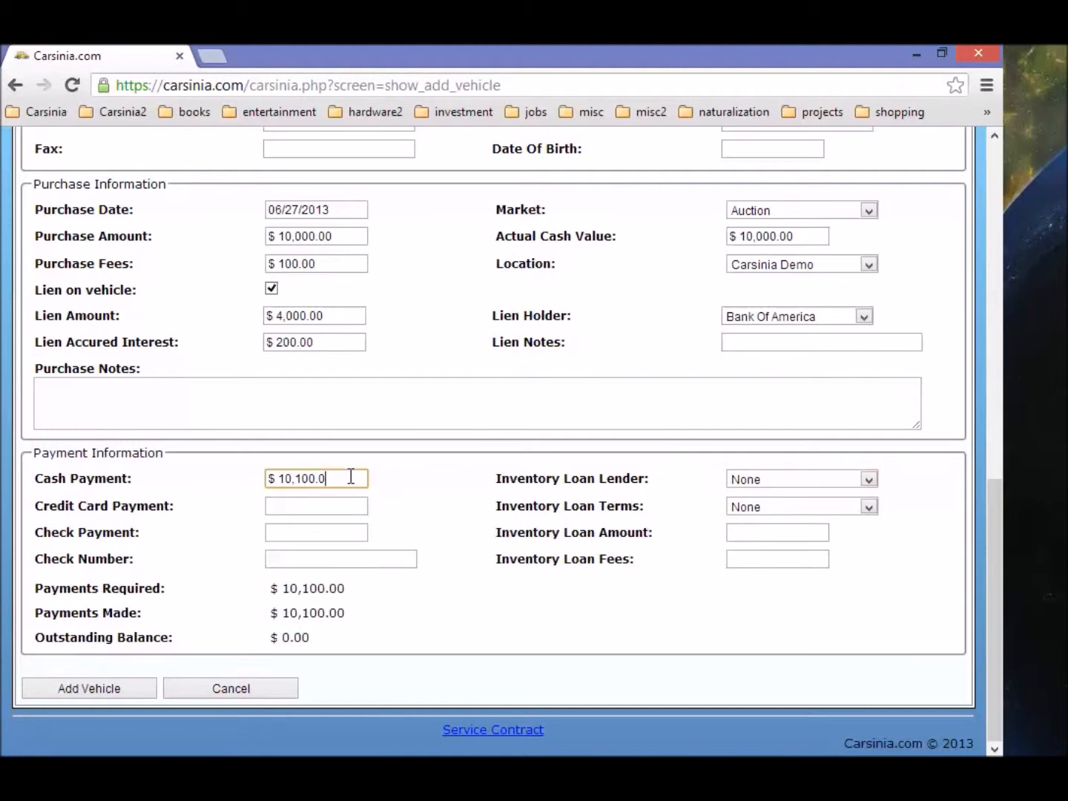
text(0)
Step: Choose AFC as the inventory loan lender with Standard terms
click(767, 481)
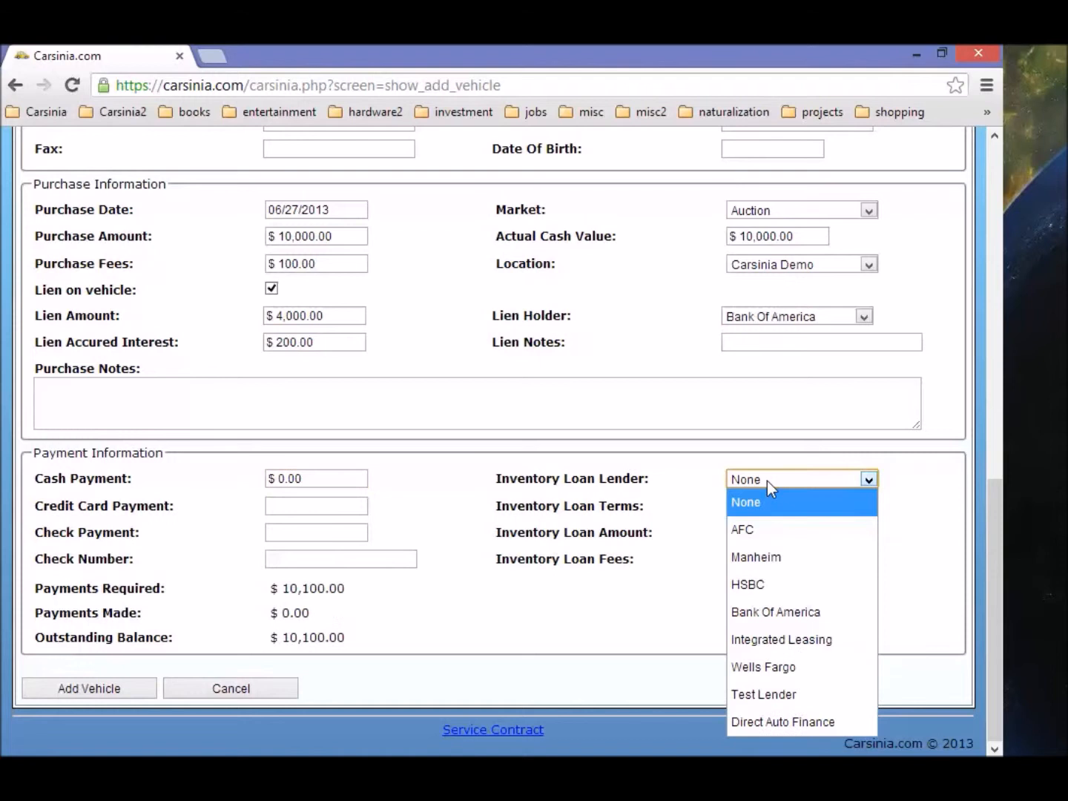
click(810, 528)
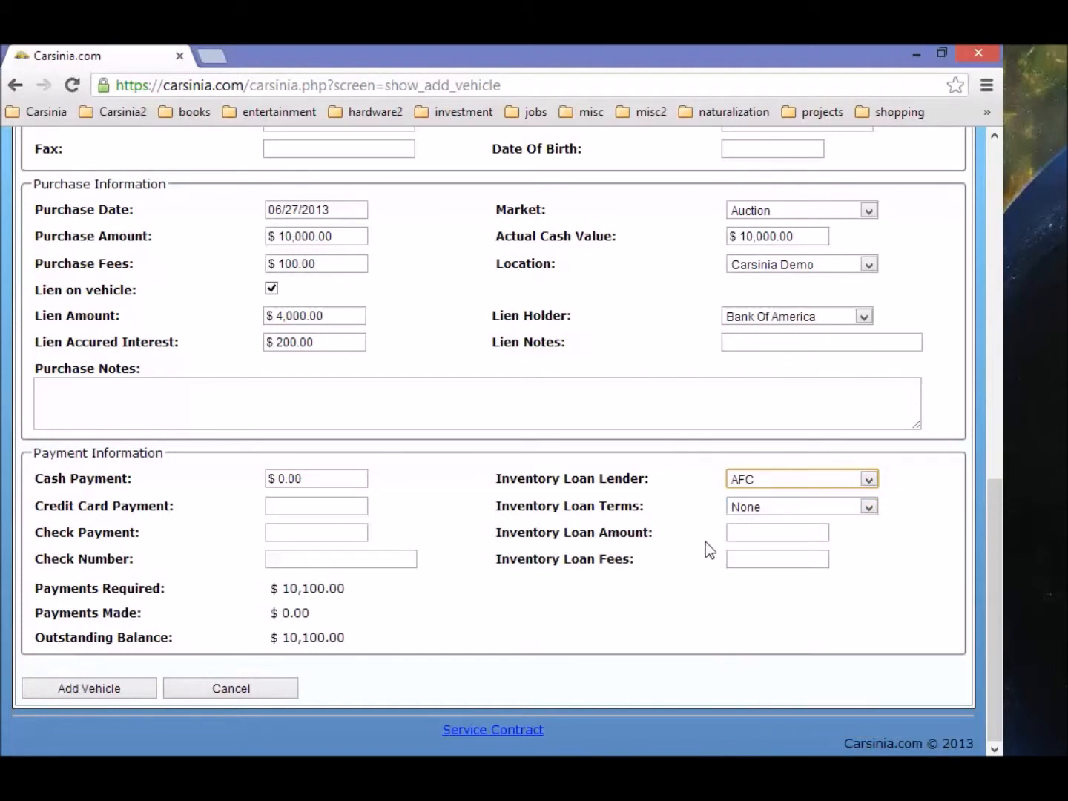
click(805, 506)
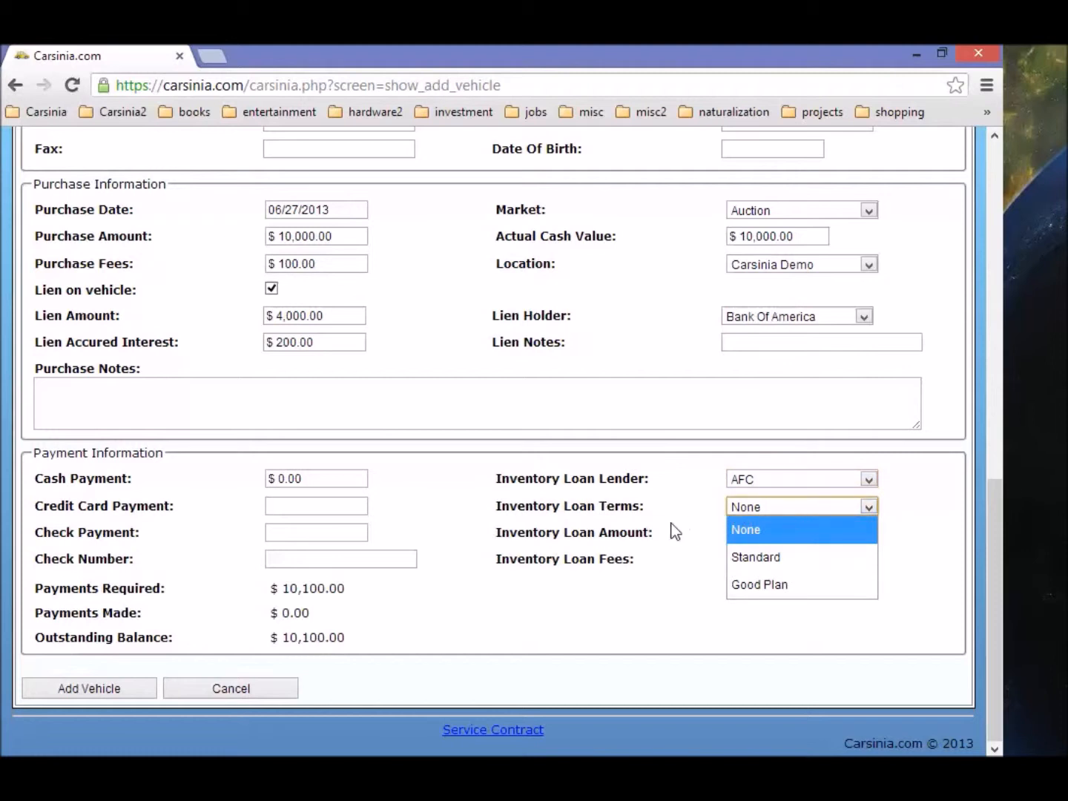
click(779, 556)
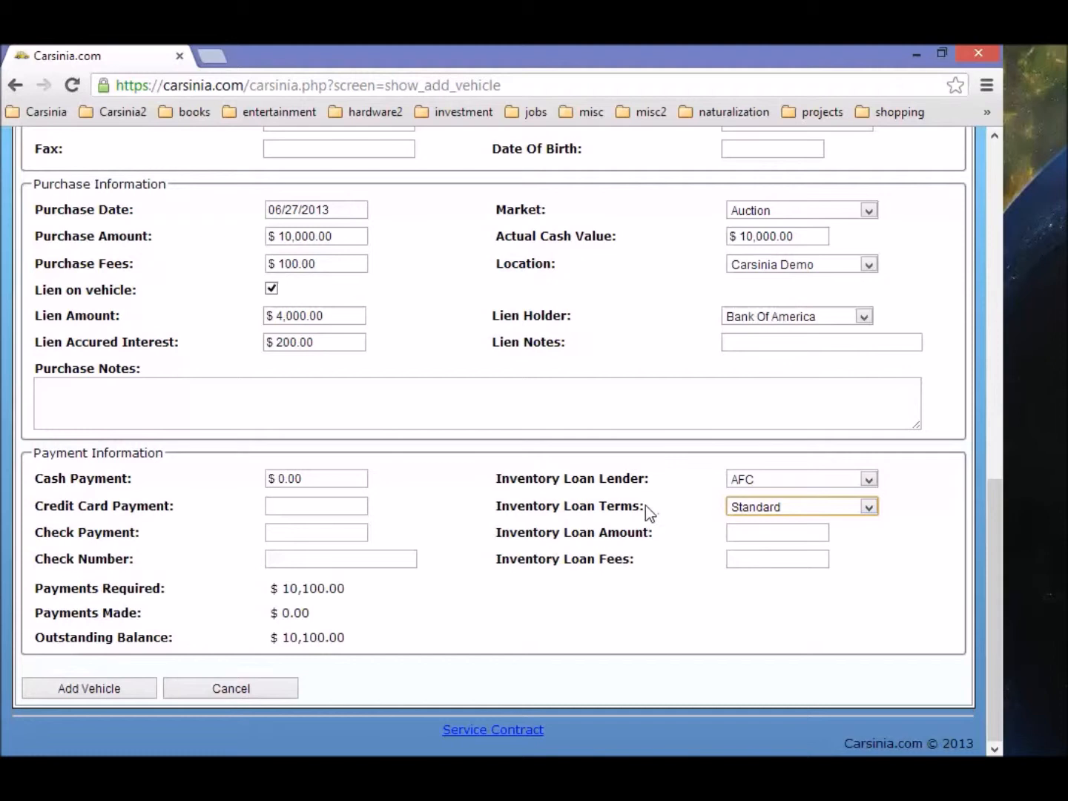
drag(643, 506, 572, 511)
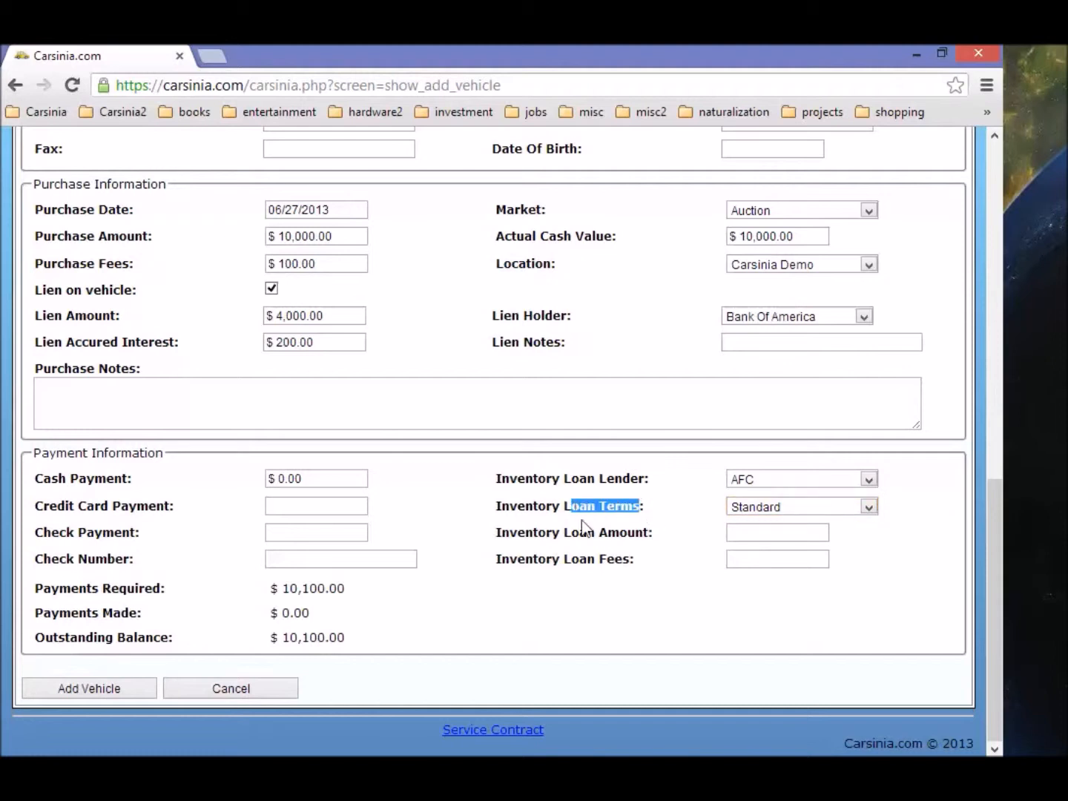
Step: Enter a $10,100.00 inventory loan amount with $80.00 loan fees
click(744, 534)
text(10,1)
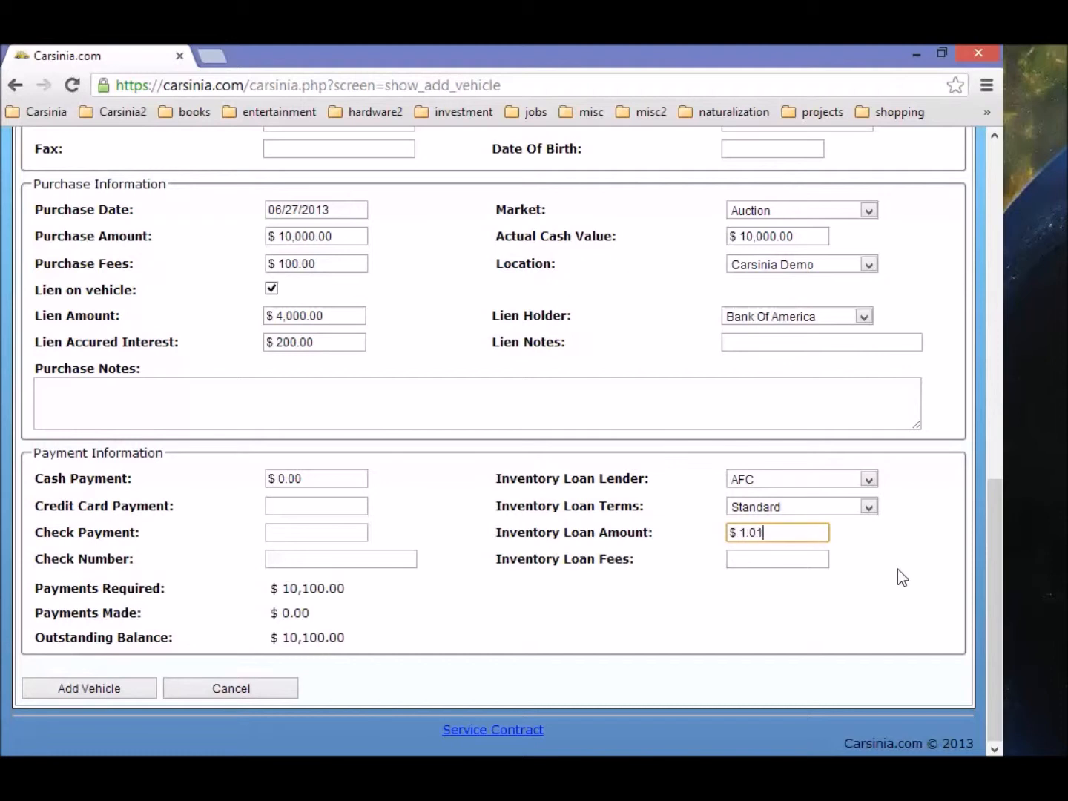
text(00.00)
key(Tab)
click(778, 561)
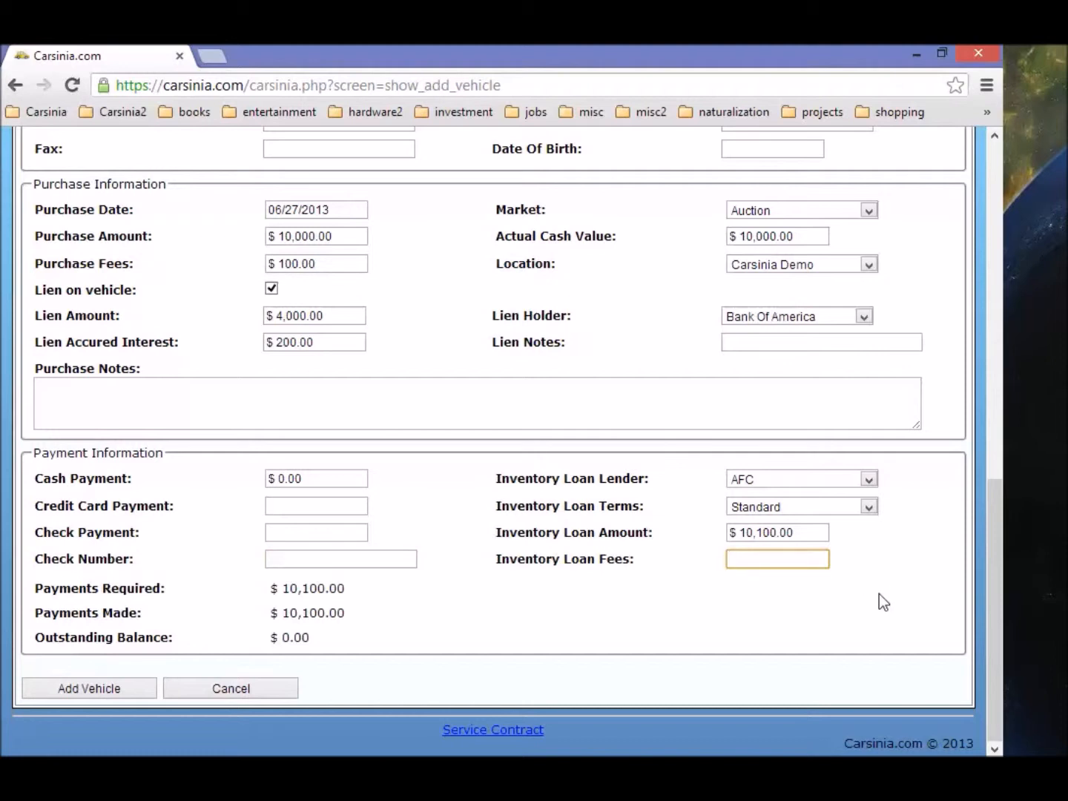
text(80.00)
key(Tab)
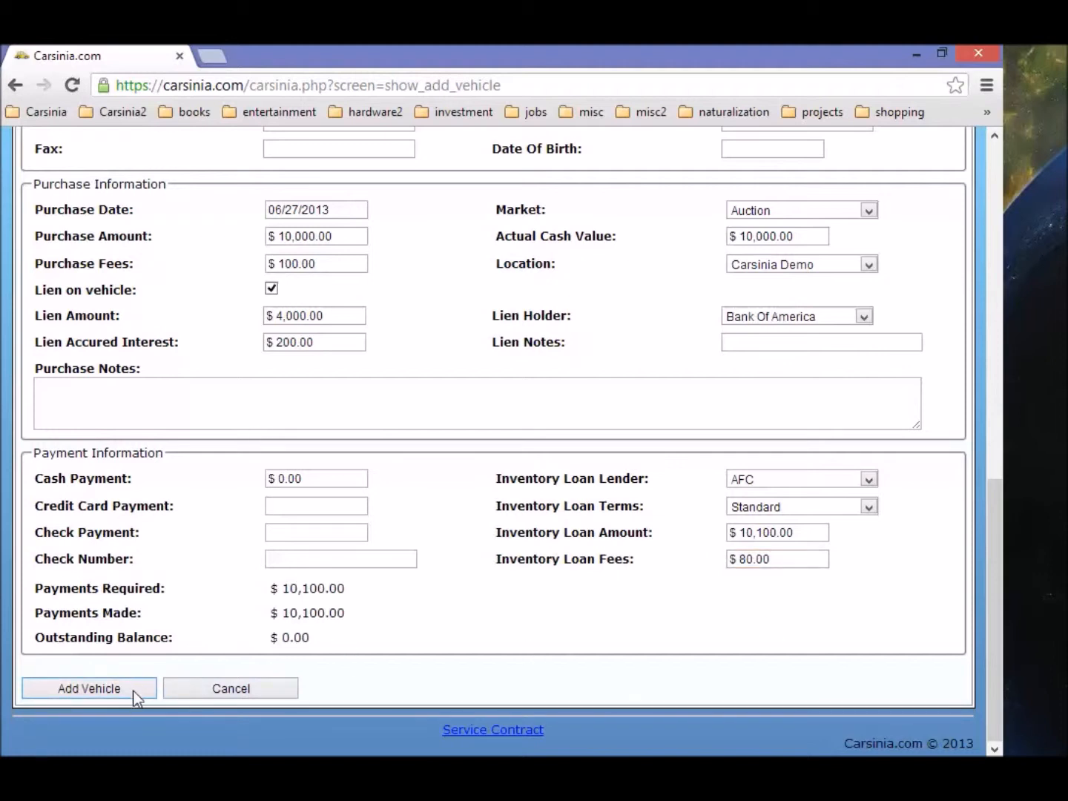
Step: Save the Acura MDX as a new vehicle
click(110, 690)
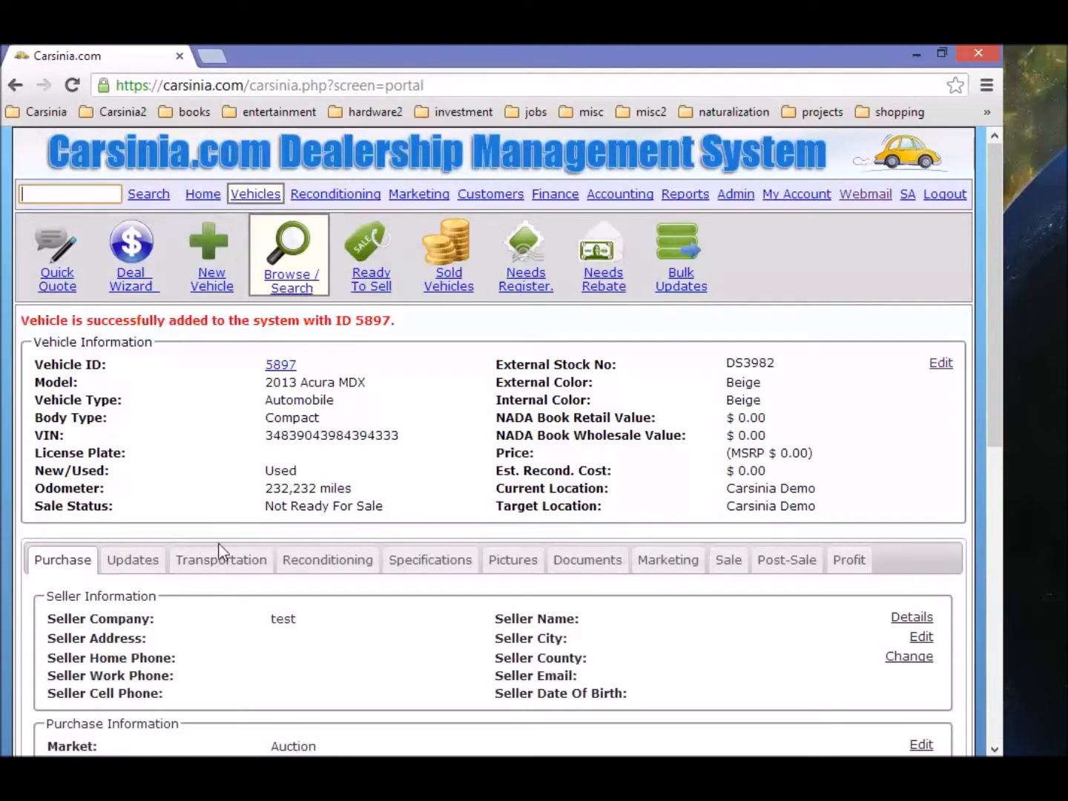
scroll(213, 514, down, 3)
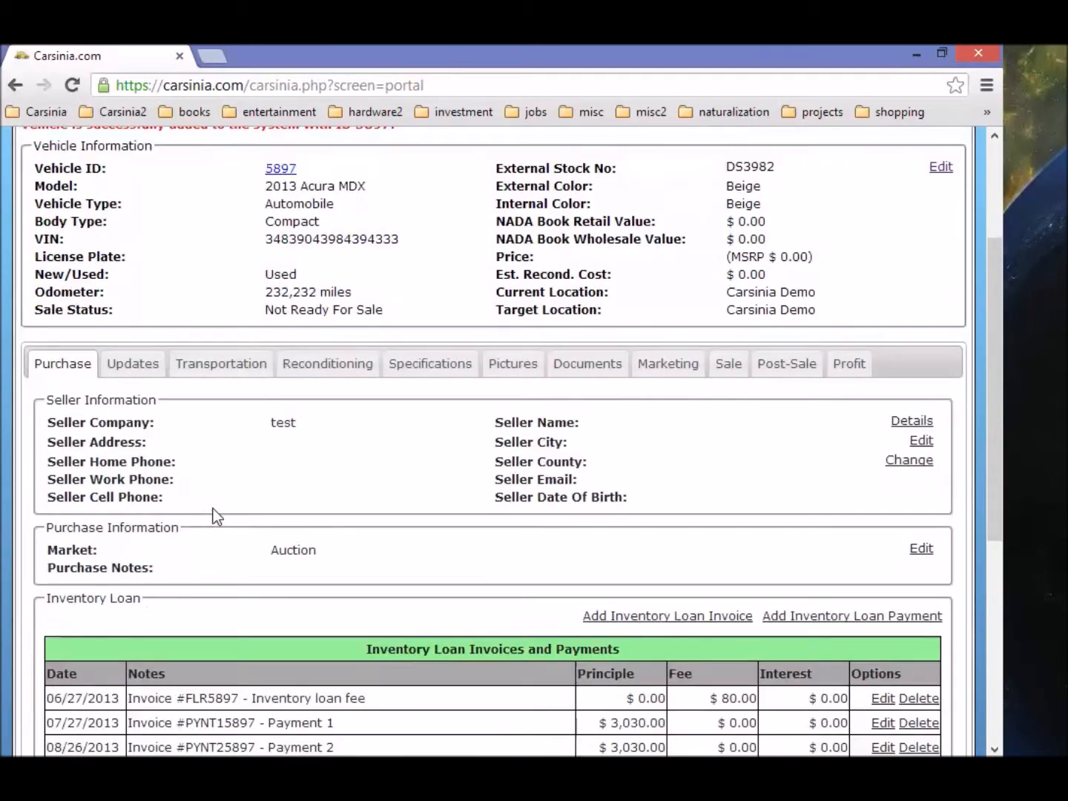
scroll(212, 515, up, 3)
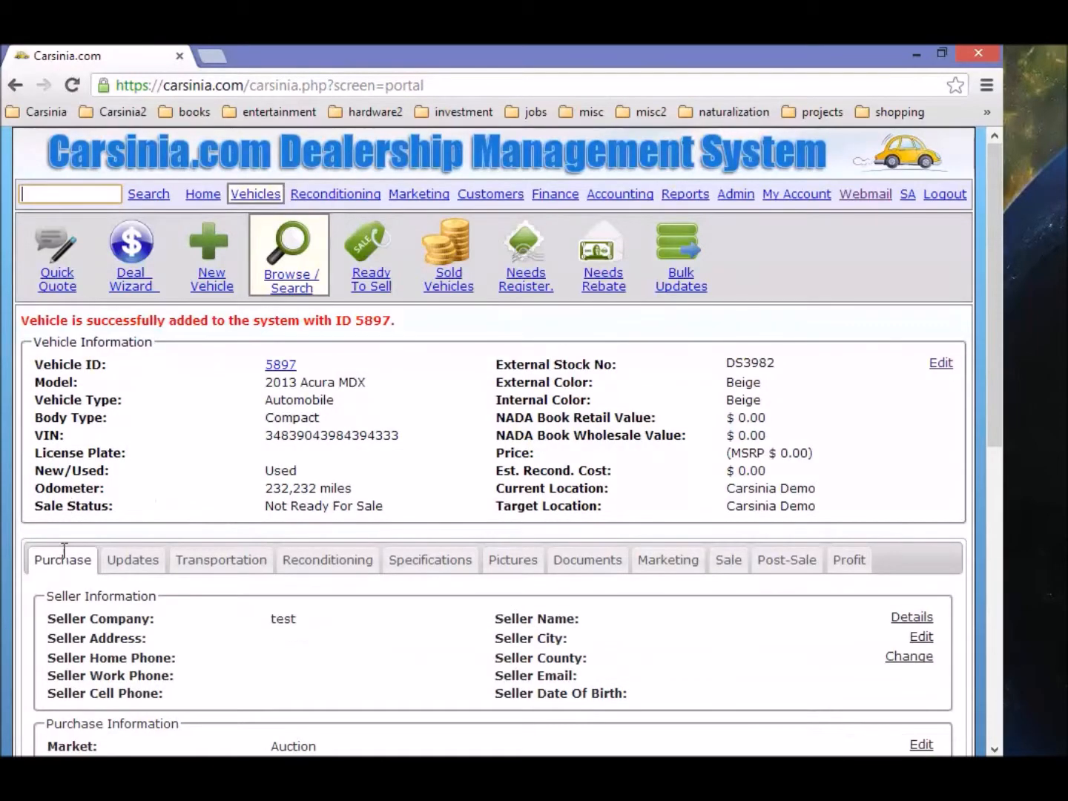
Step: Open vehicle 5897 and review its $10,180.00 inventory loan and $4,200.00 lien balance
click(286, 278)
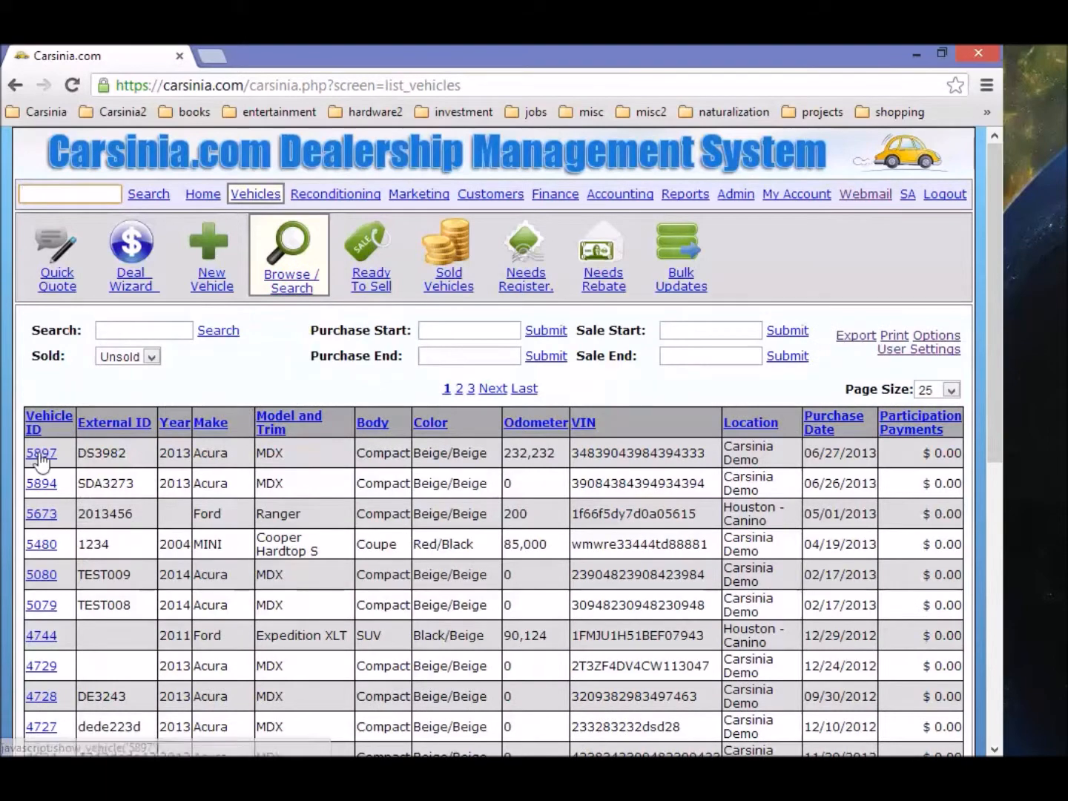
click(41, 454)
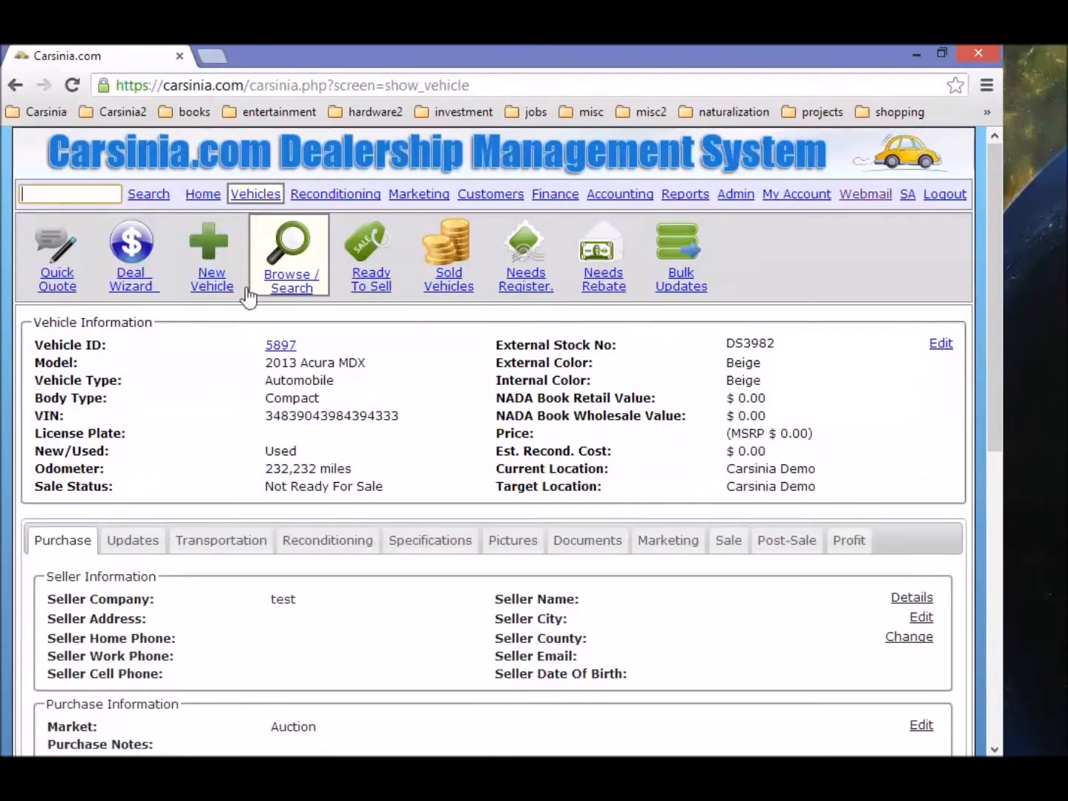
scroll(250, 493, down, 3)
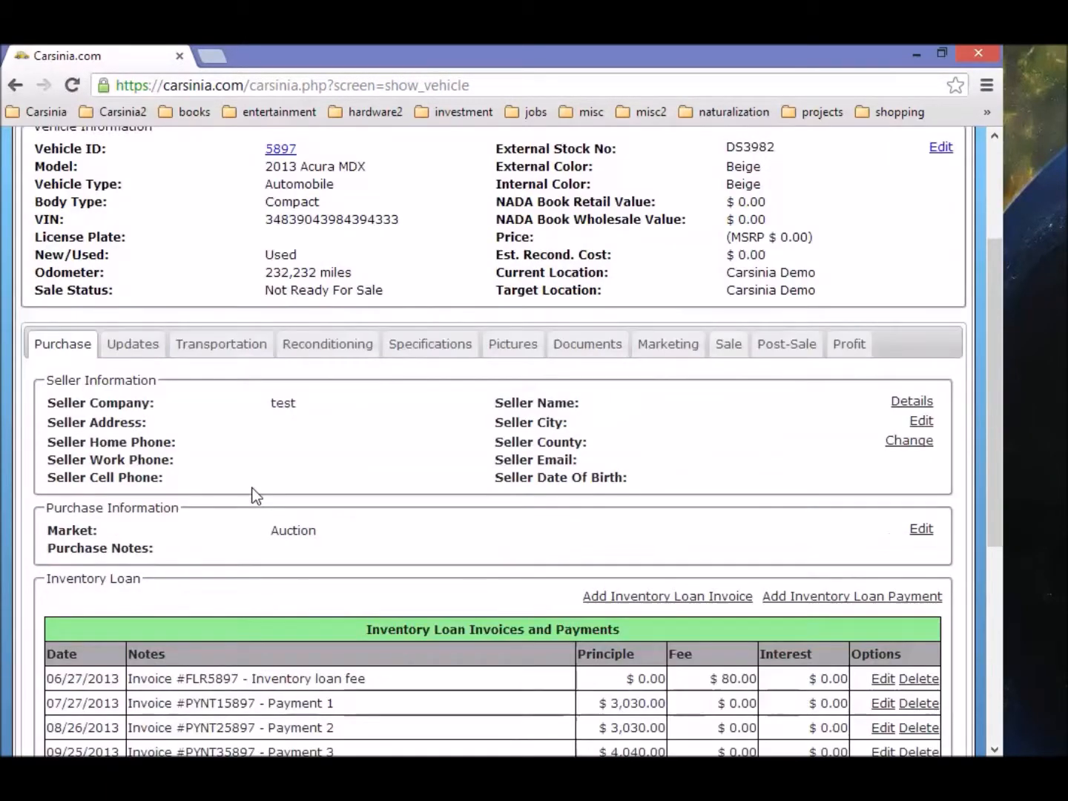
scroll(178, 381, down, 3)
scroll(181, 377, down, 3)
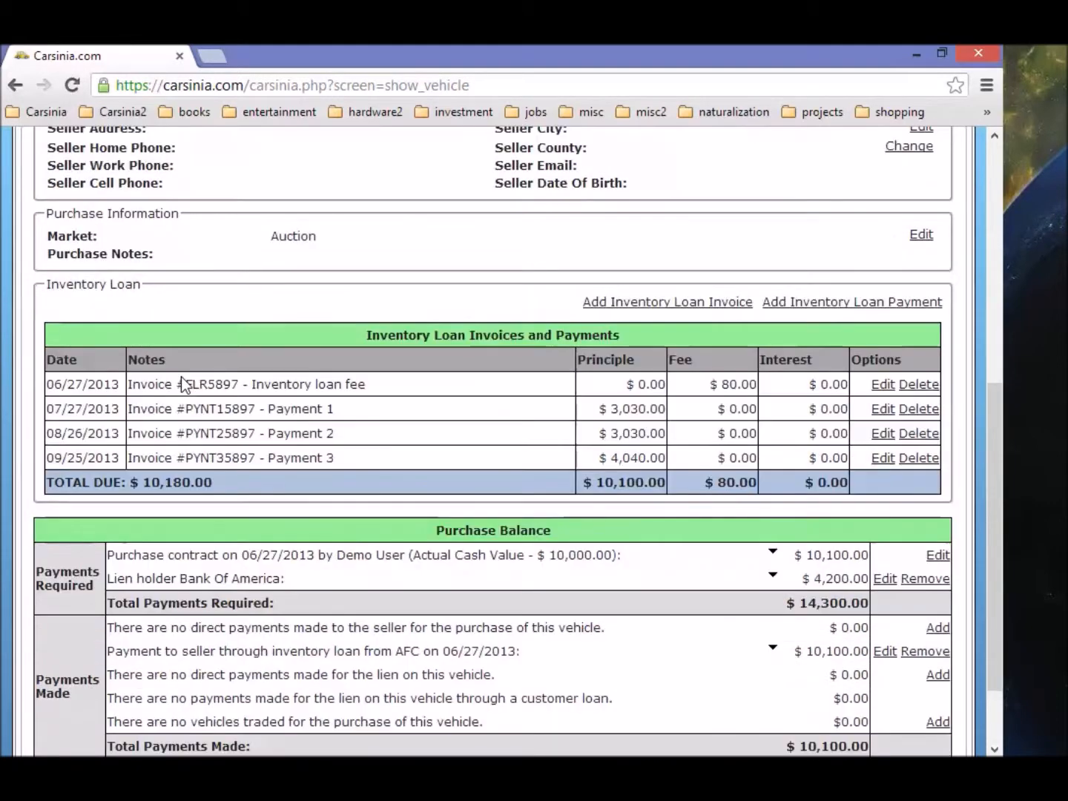
scroll(183, 381, down, 3)
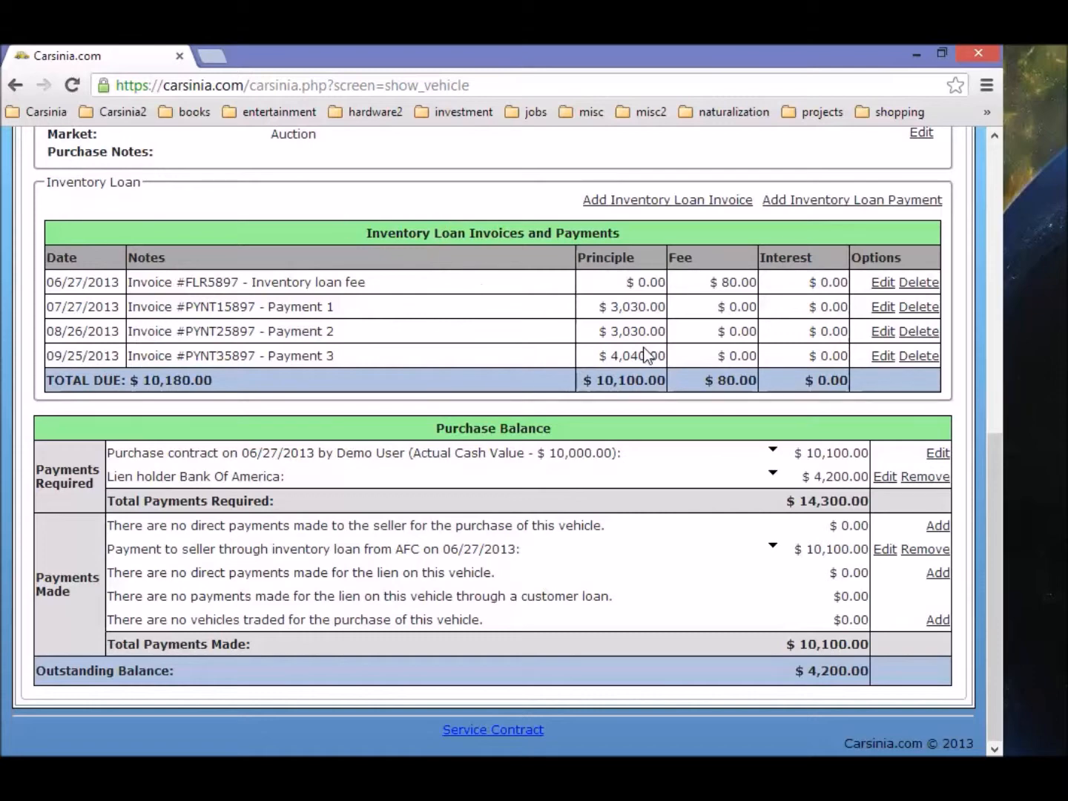
scroll(460, 370, up, 3)
scroll(460, 356, up, 3)
scroll(460, 347, down, 3)
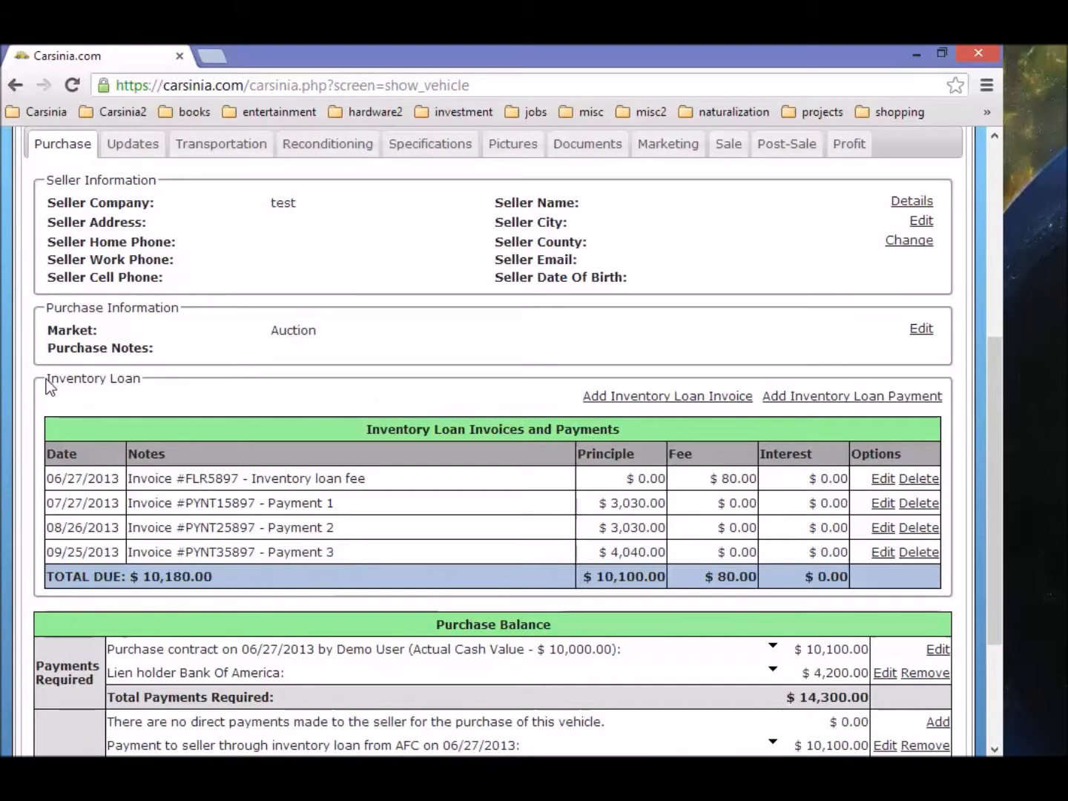
drag(46, 379, 143, 380)
scroll(500, 456, down, 2)
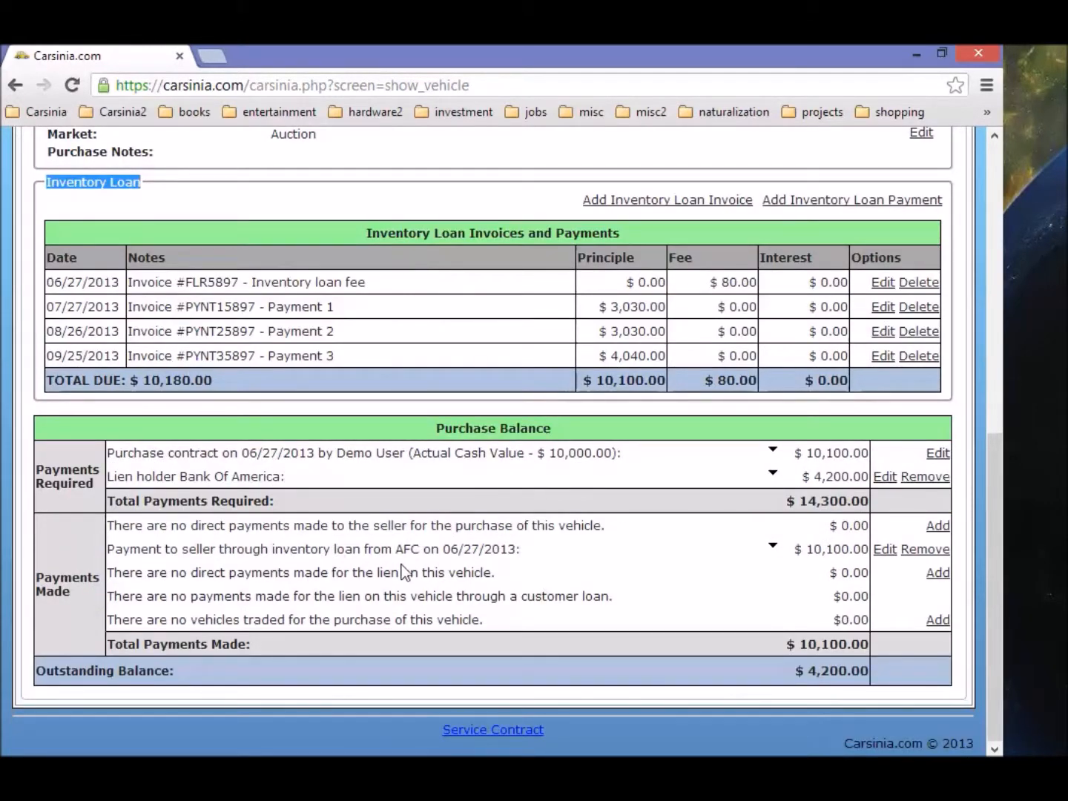
drag(310, 549, 364, 552)
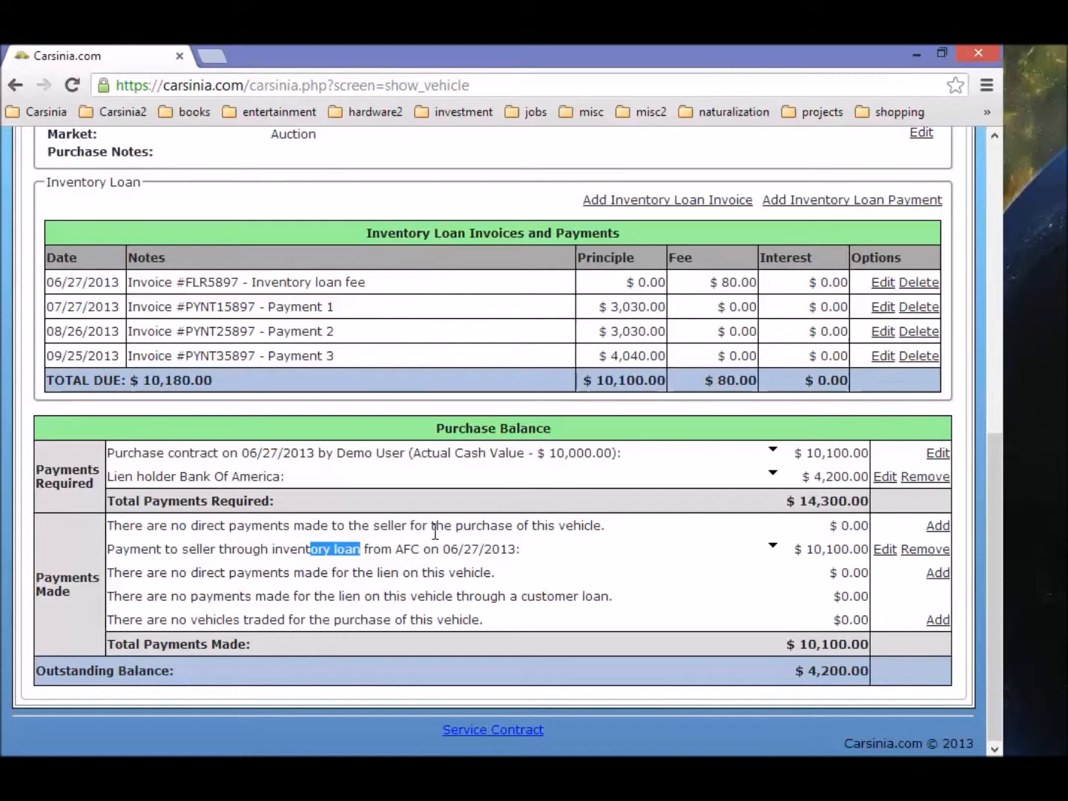
scroll(436, 531, up, 10)
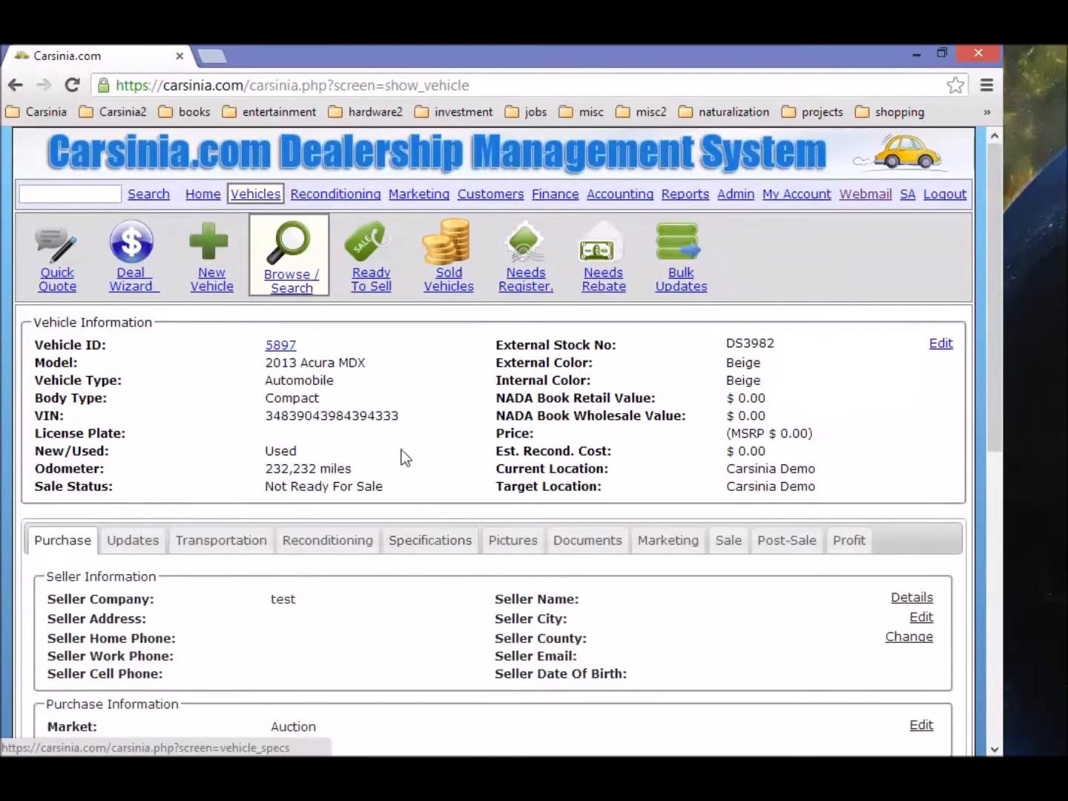
Step: Open vehicle 5480, the 2004 MINI Cooper Hardtop S, and cancel the Add Inventory Loan dialog
click(298, 280)
click(43, 545)
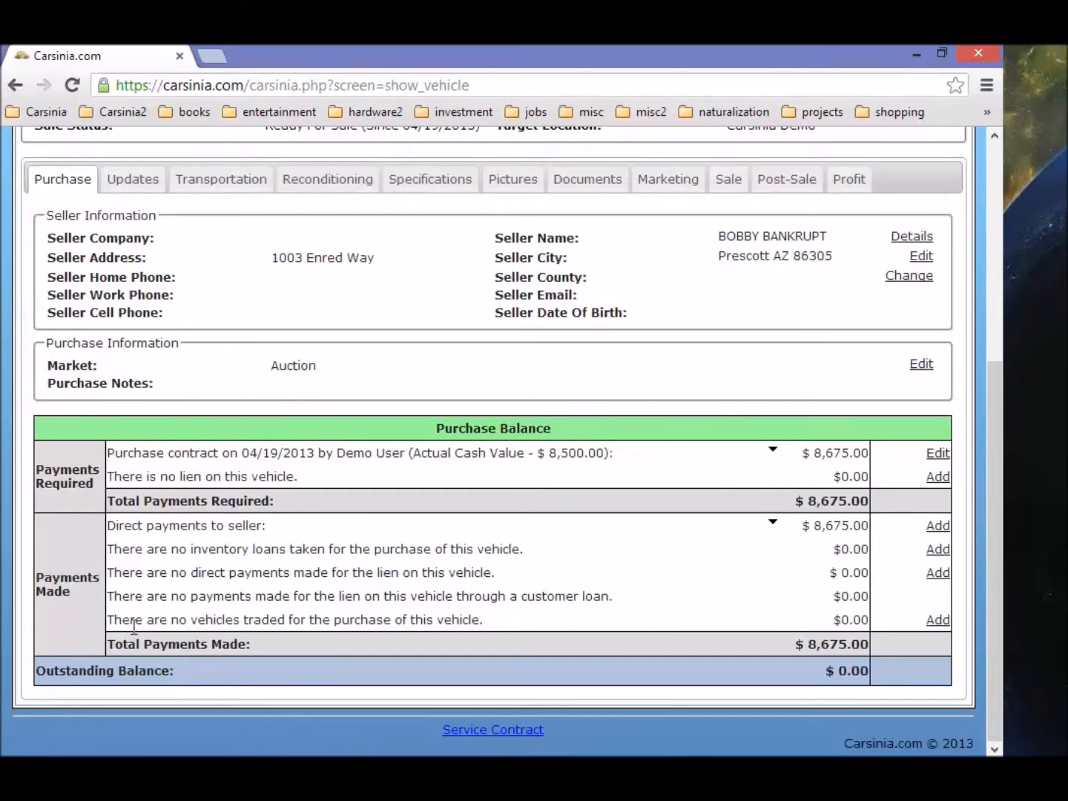
click(937, 548)
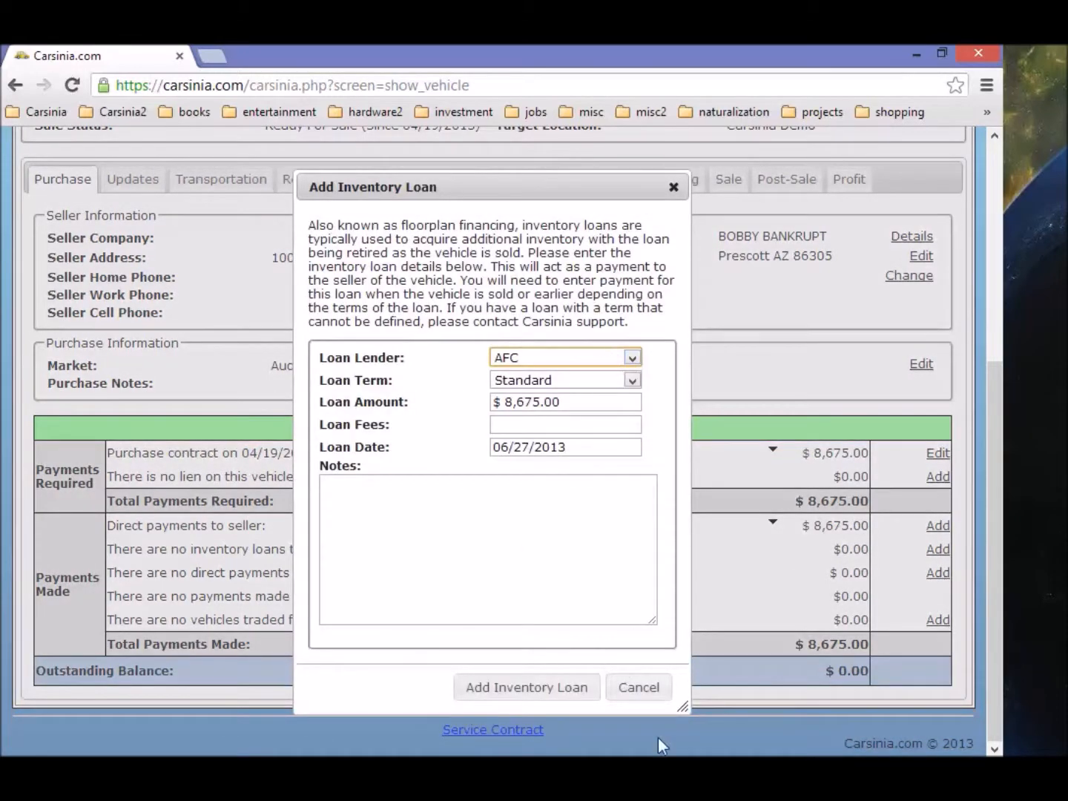
click(642, 691)
double_click(117, 549)
drag(173, 560, 530, 551)
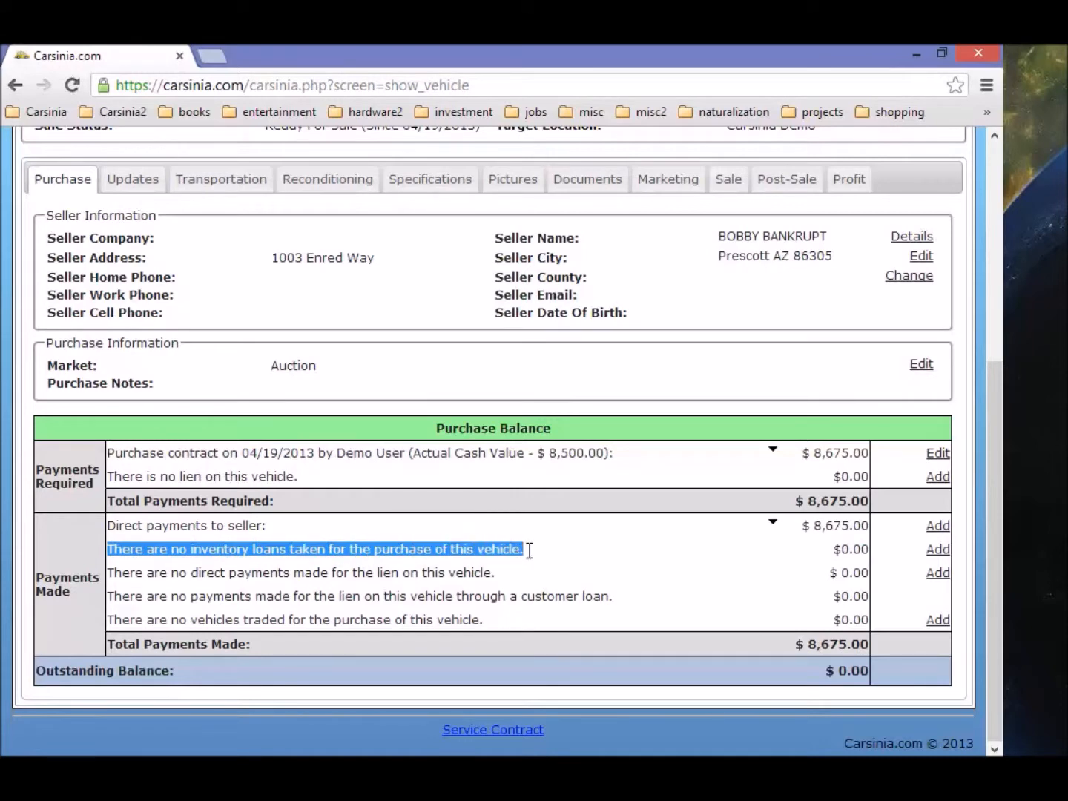
Step: Reopen and cancel the Add Inventory Loan dialog, leaving 5480 without a loan
click(936, 549)
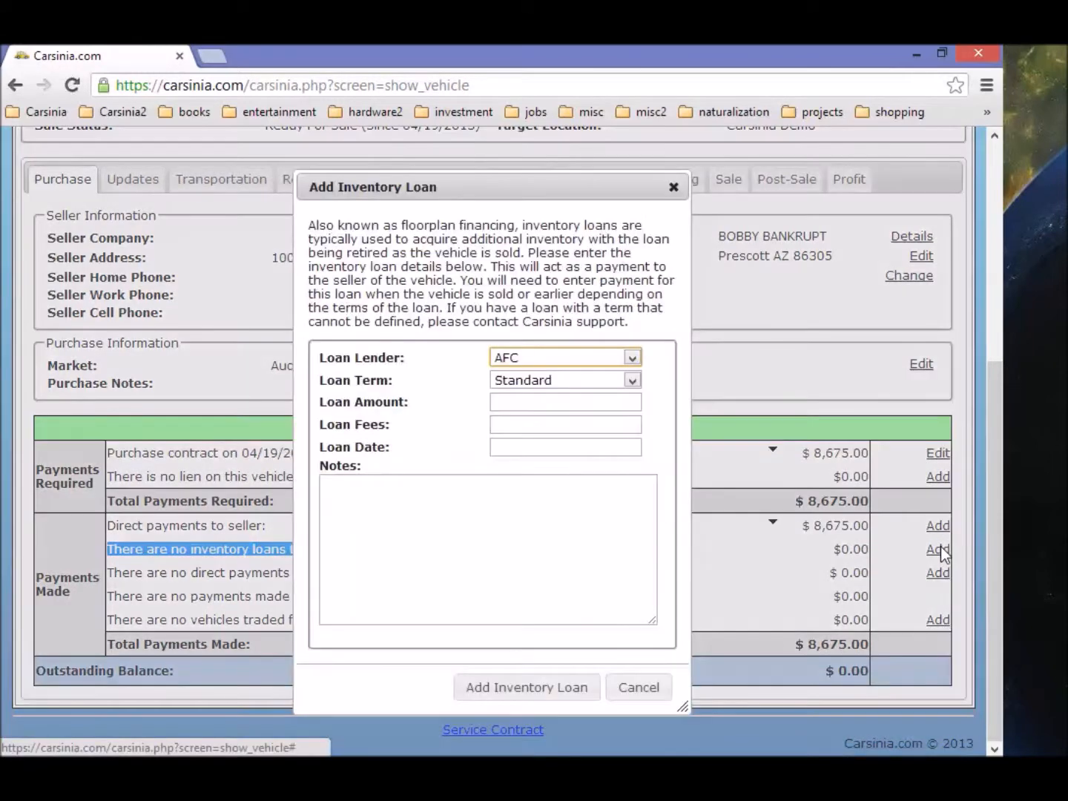
click(638, 693)
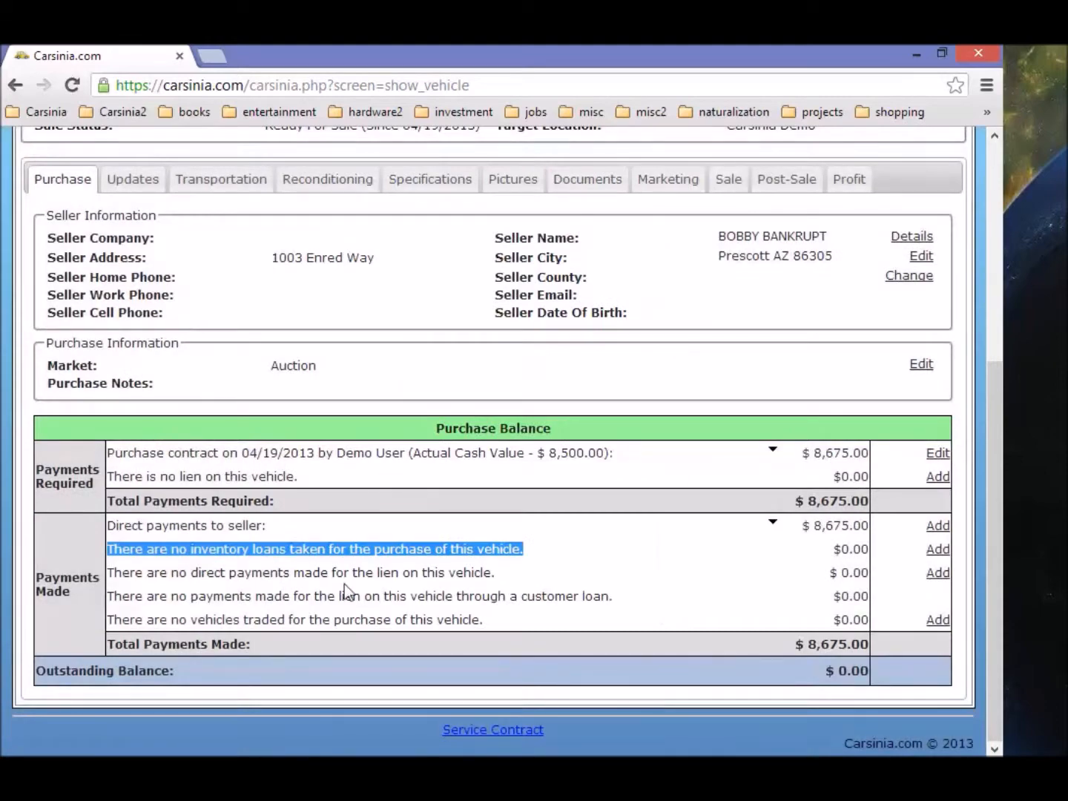
scroll(202, 532, up, 5)
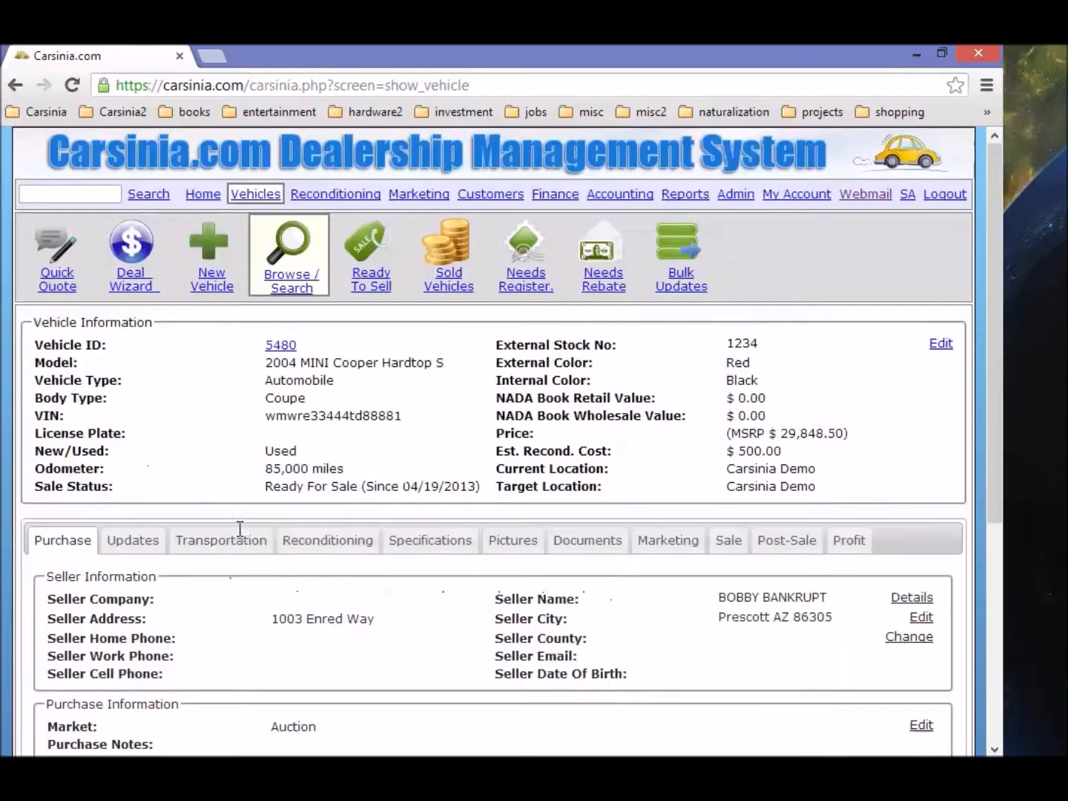
click(290, 268)
Step: Open vehicle 5897 and expand the Purchase contract and Lien holder rows in Purchase Balance
click(33, 454)
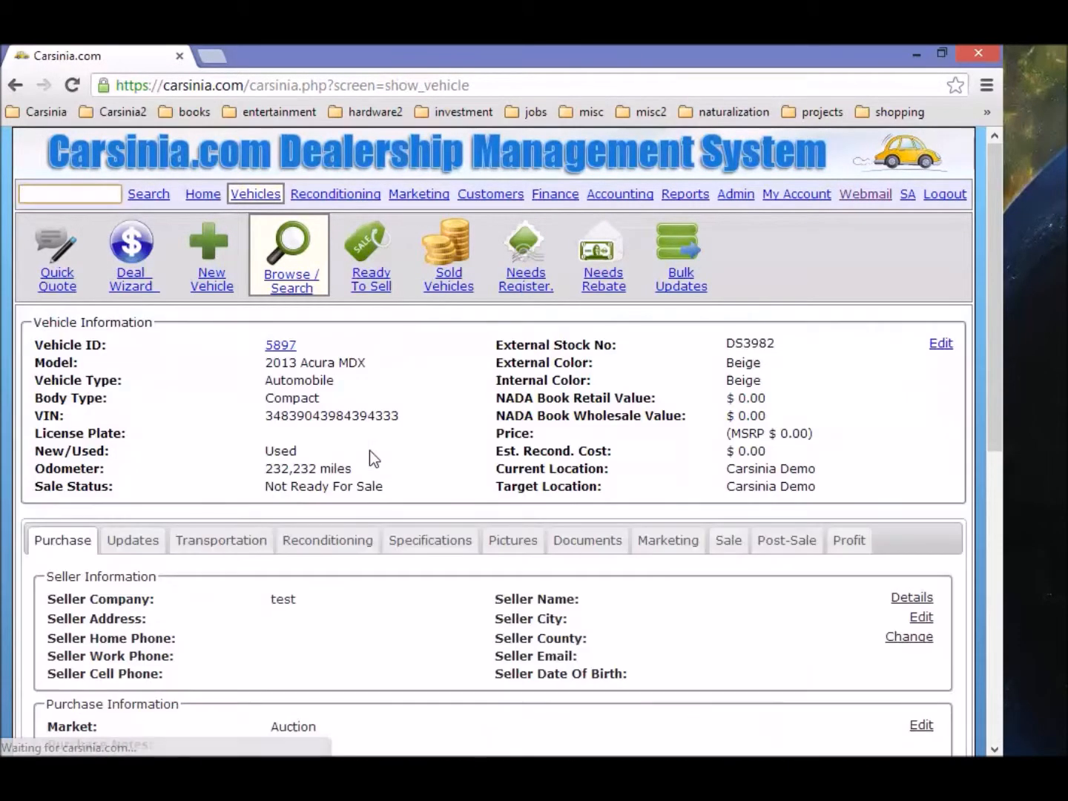
scroll(371, 454, down, 3)
scroll(370, 451, down, 4)
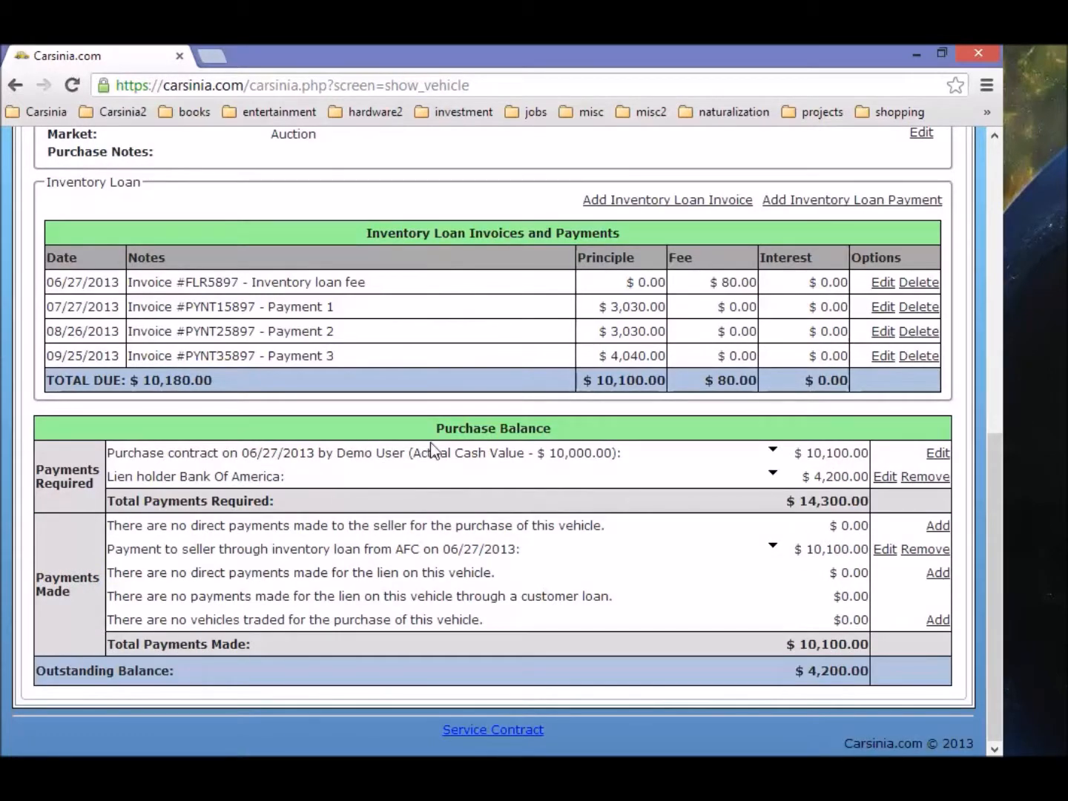
drag(437, 429, 552, 427)
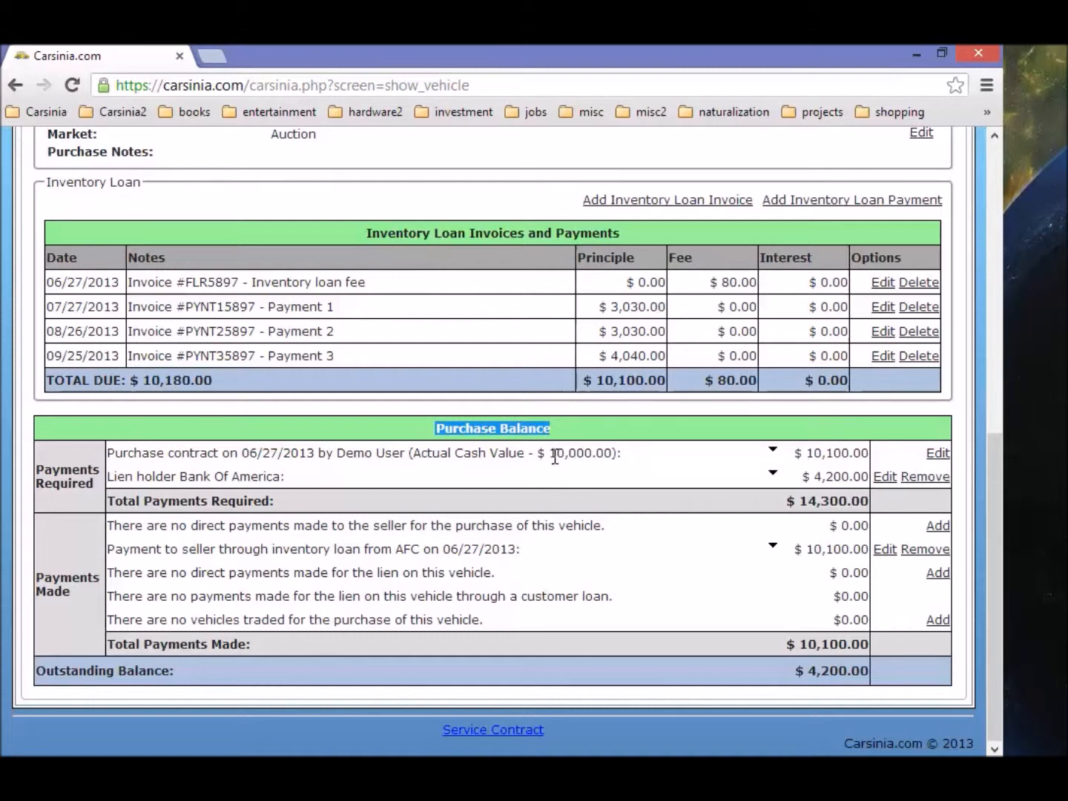
click(772, 450)
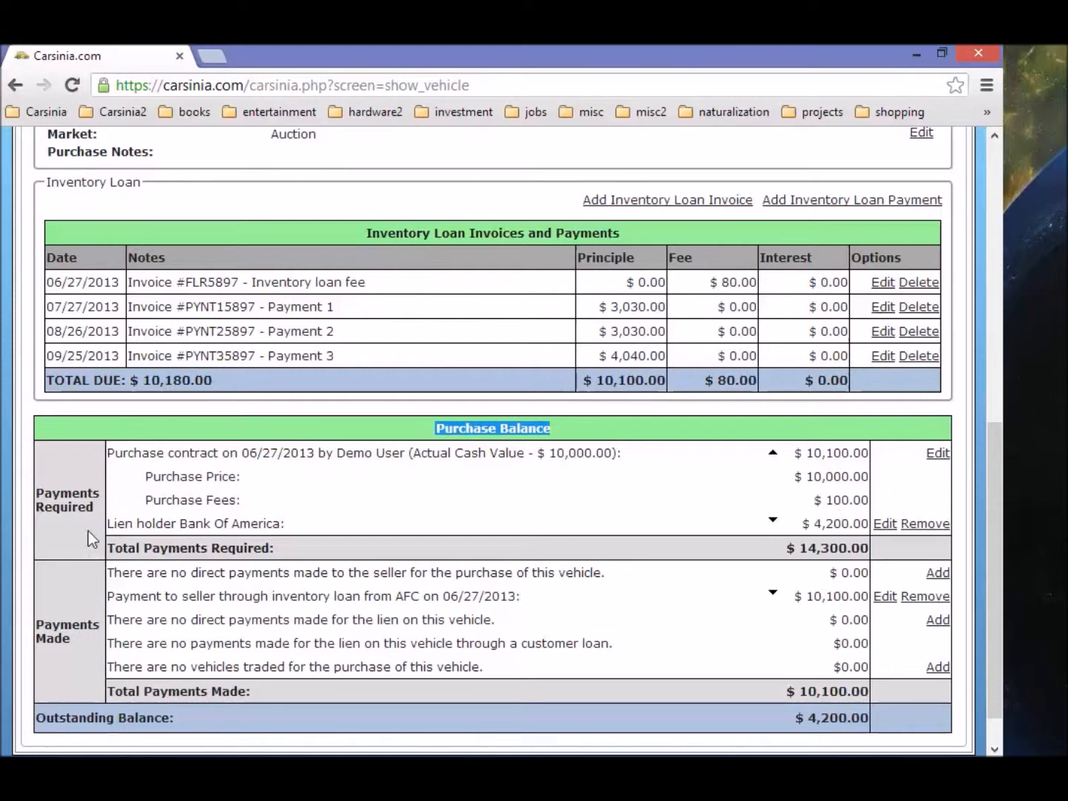
click(772, 521)
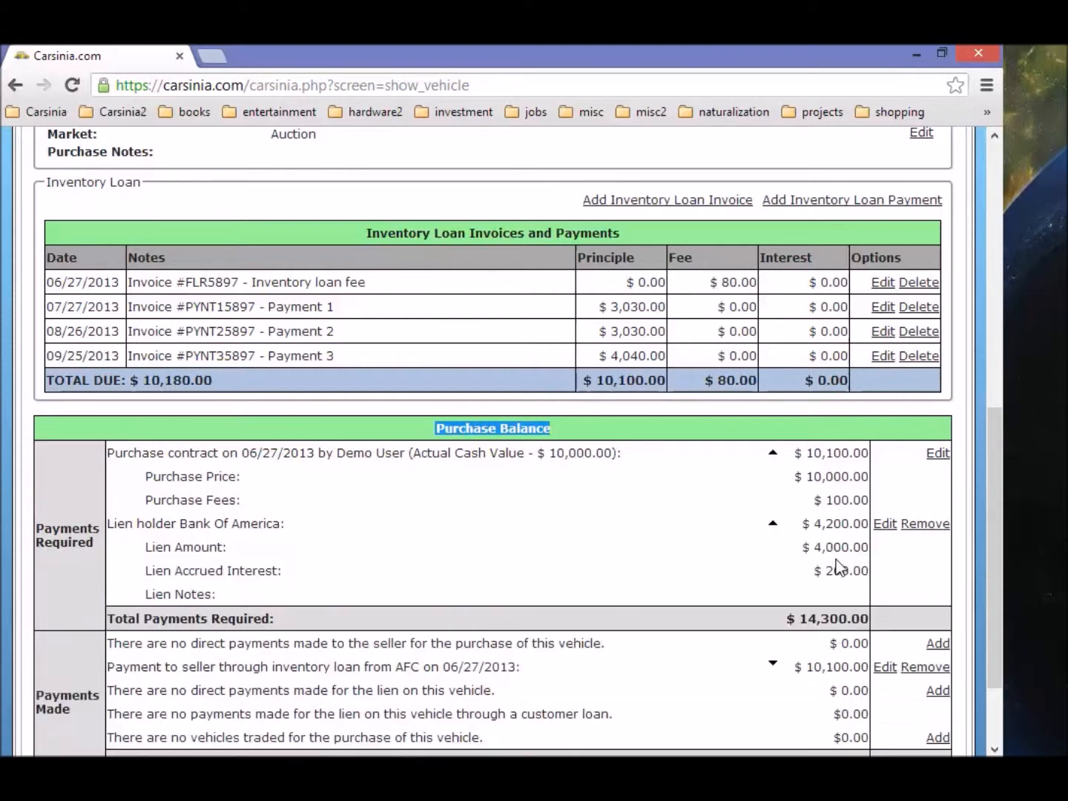
scroll(757, 611, down, 2)
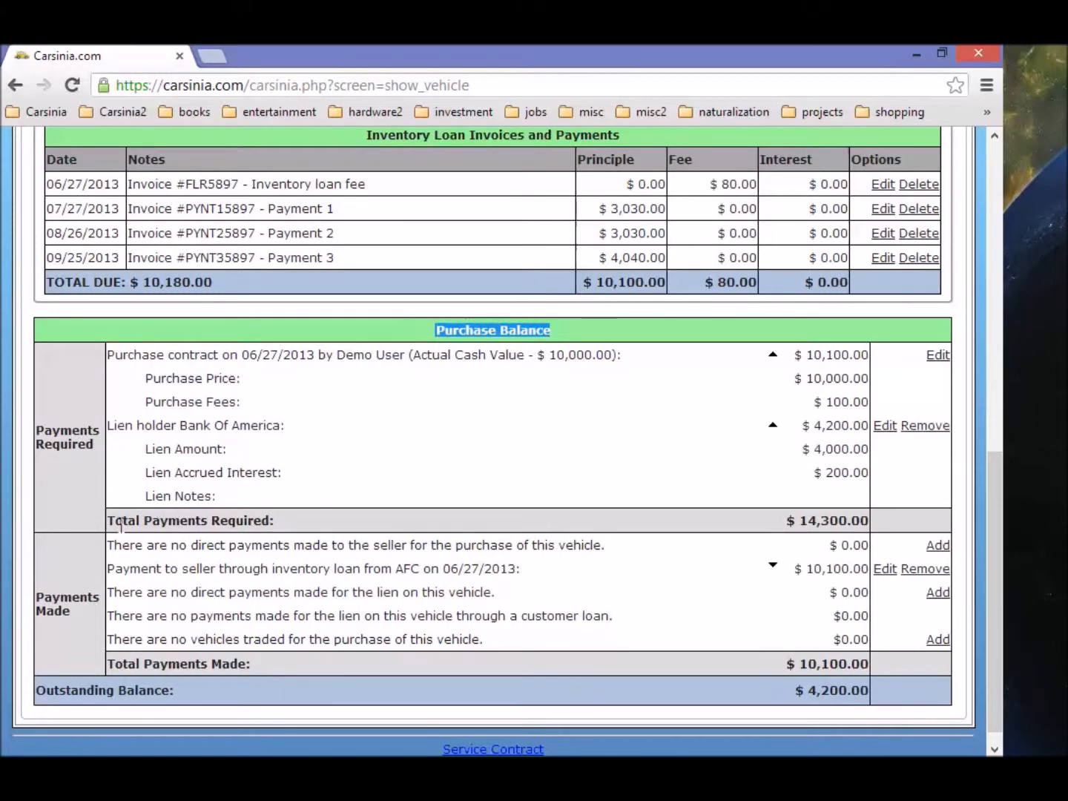
drag(111, 523, 273, 523)
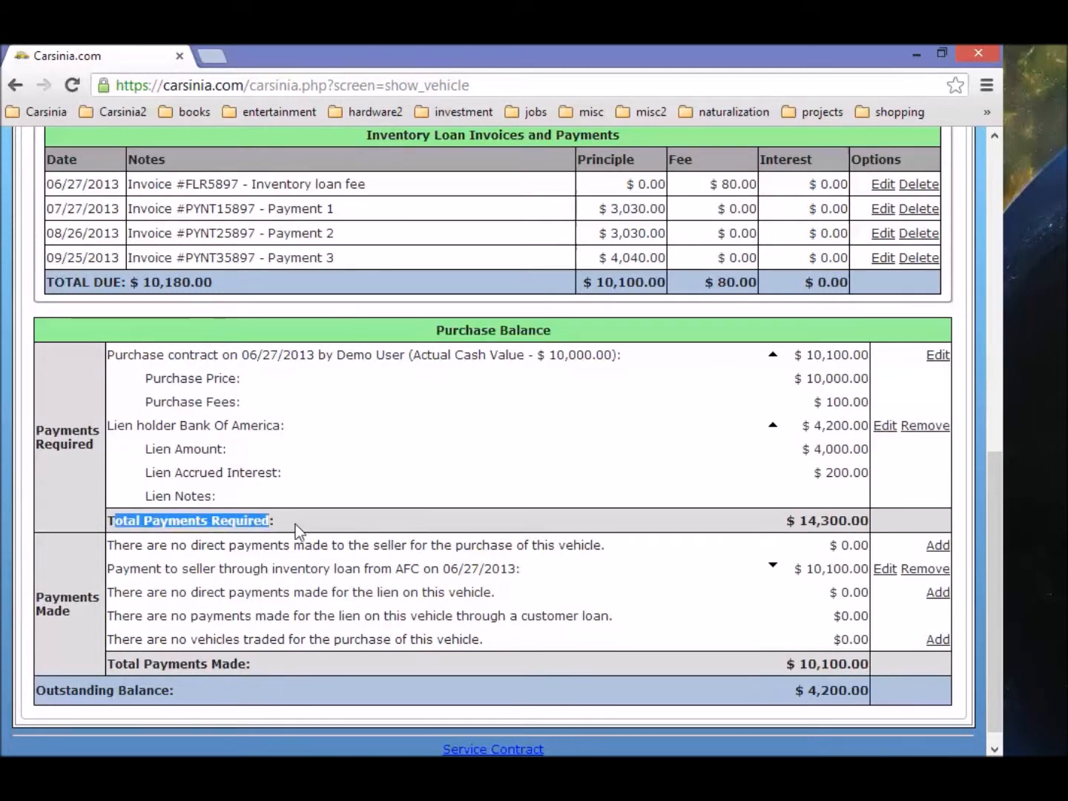
click(297, 526)
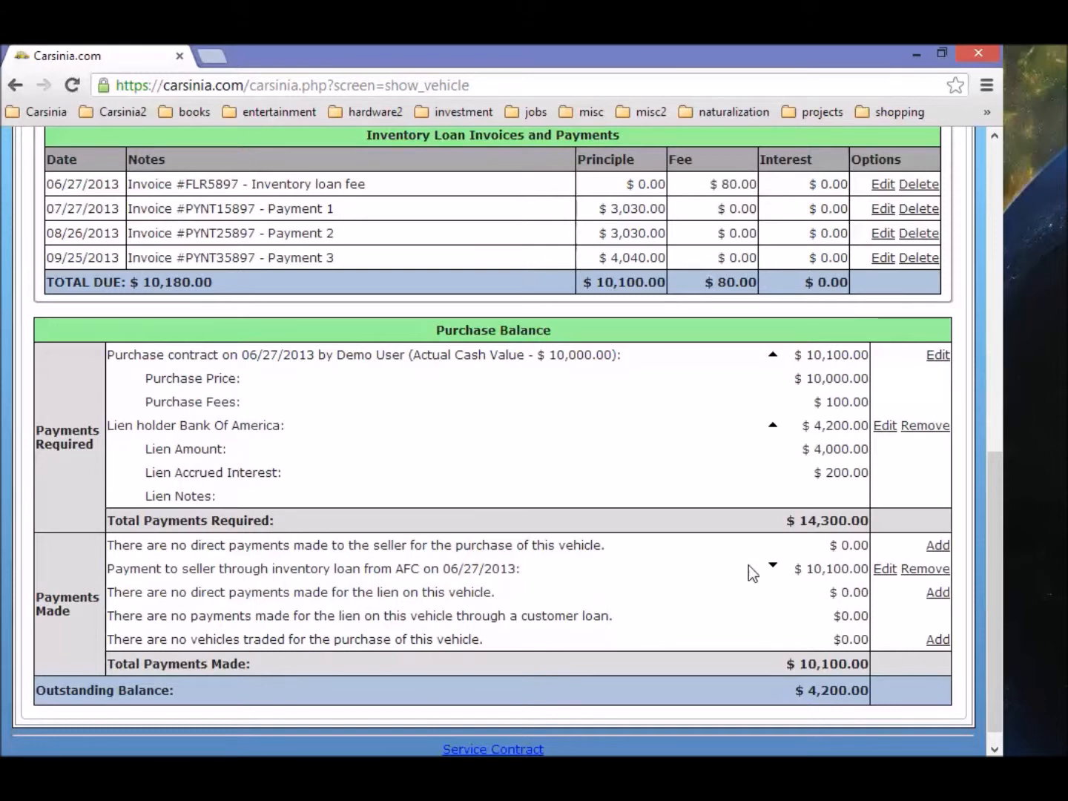
Step: Expand and collapse the AFC inventory loan payment row, checking the no direct seller or lien payment lines
click(772, 567)
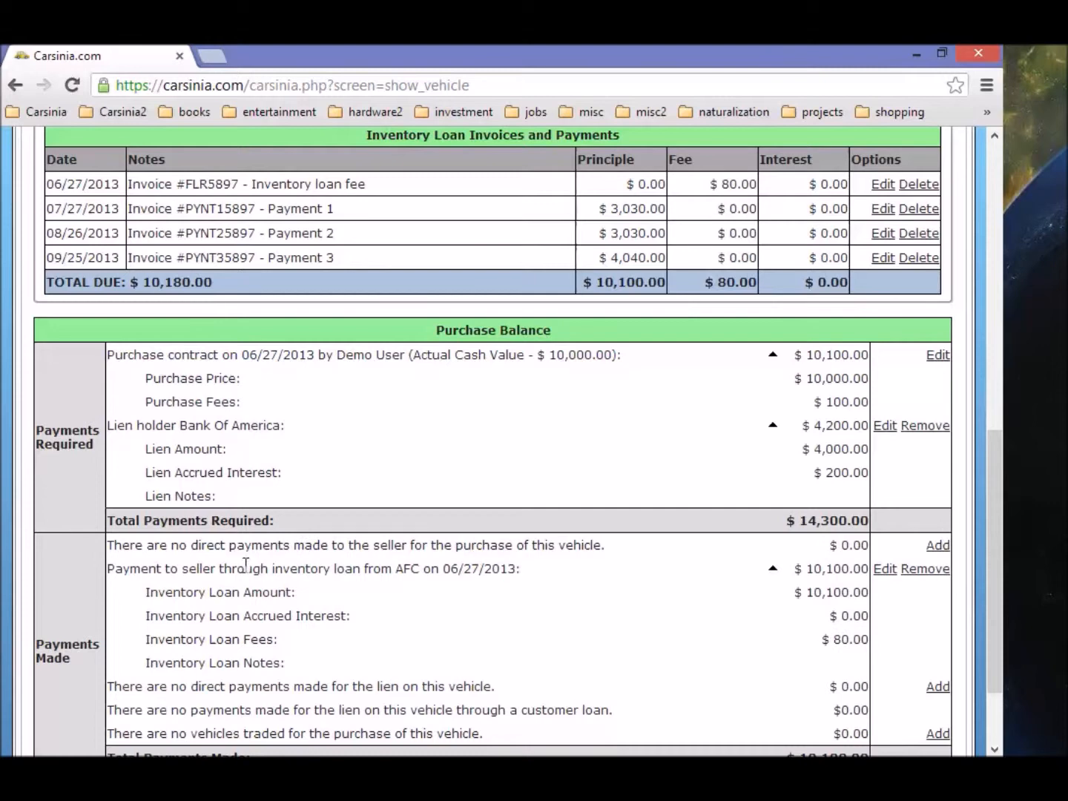
drag(108, 568, 398, 569)
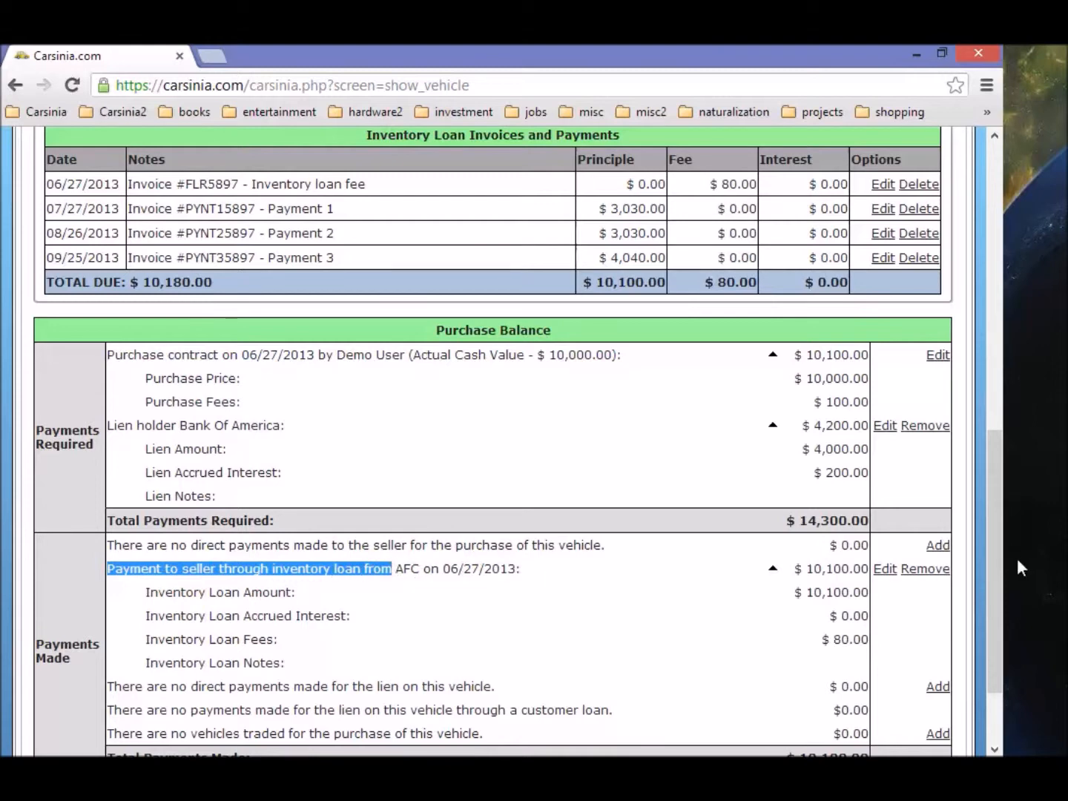
click(772, 569)
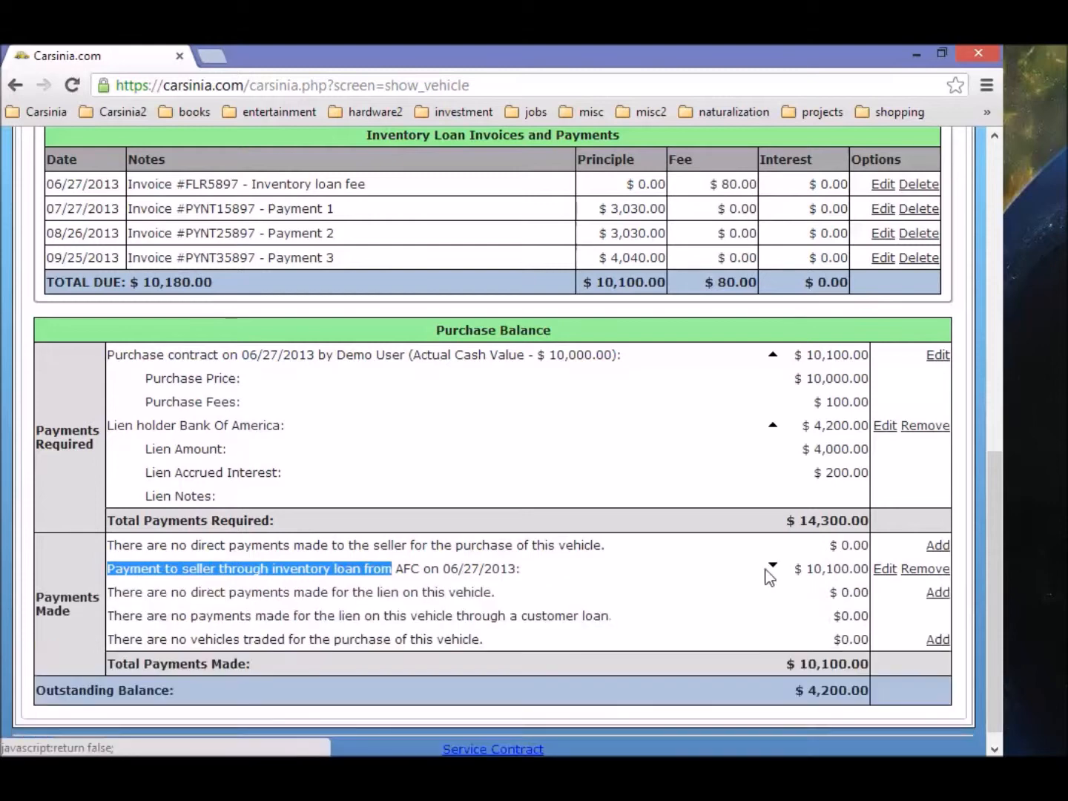
click(168, 593)
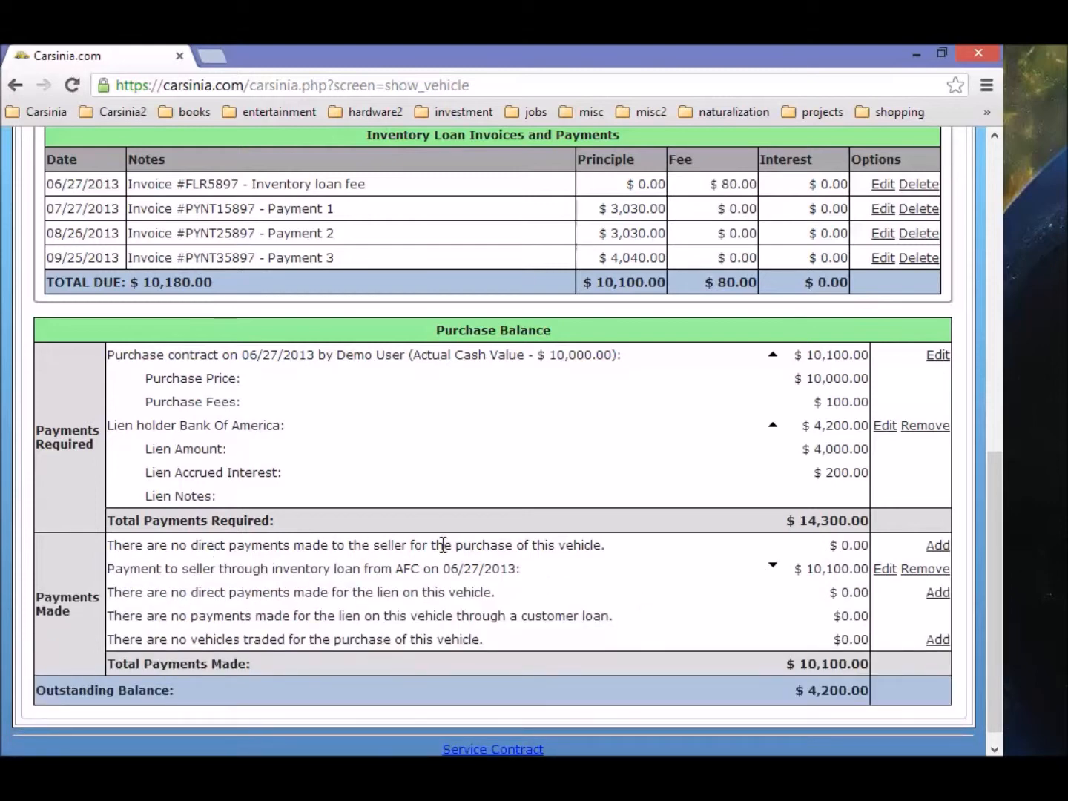
drag(613, 550, 110, 547)
click(714, 551)
drag(109, 591, 504, 591)
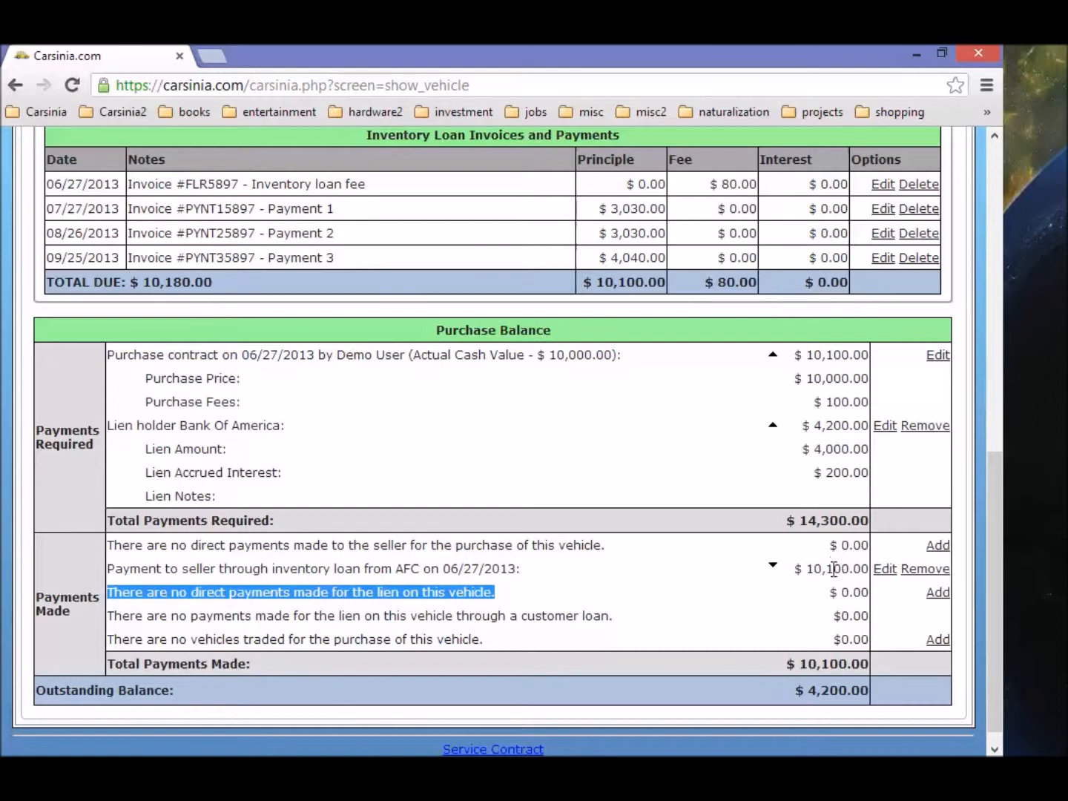
Step: Add a $4,200.00 payment to the lien holder
click(939, 593)
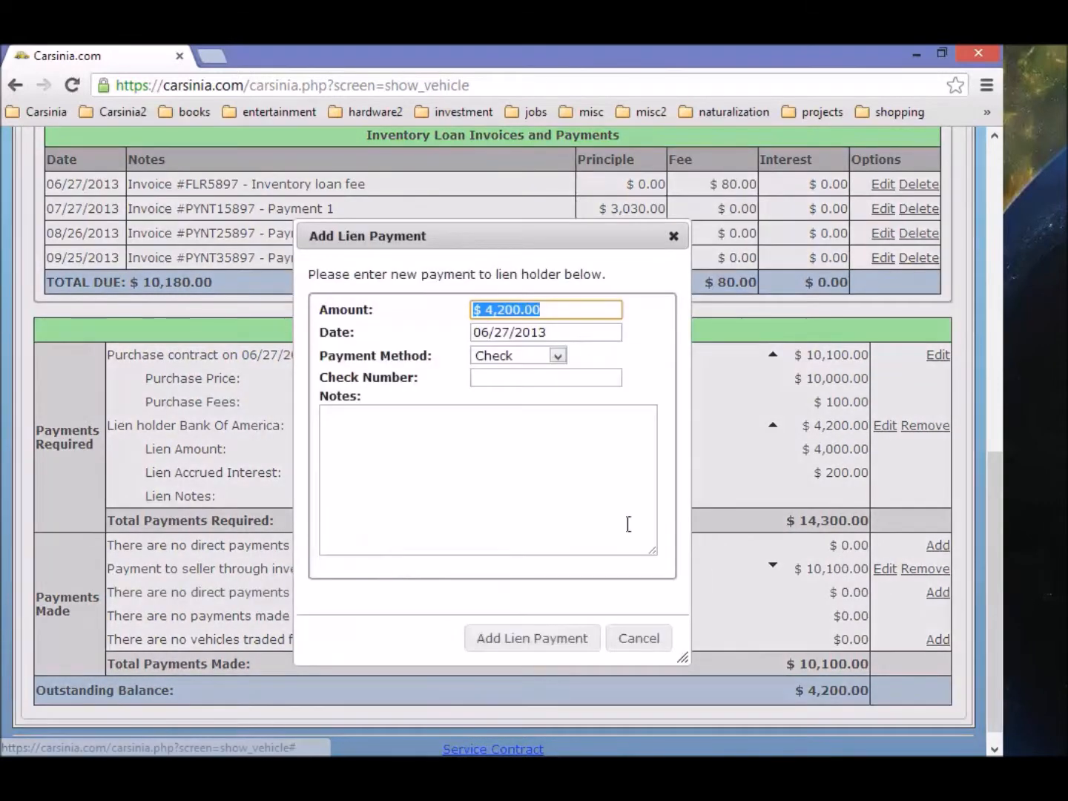
click(564, 655)
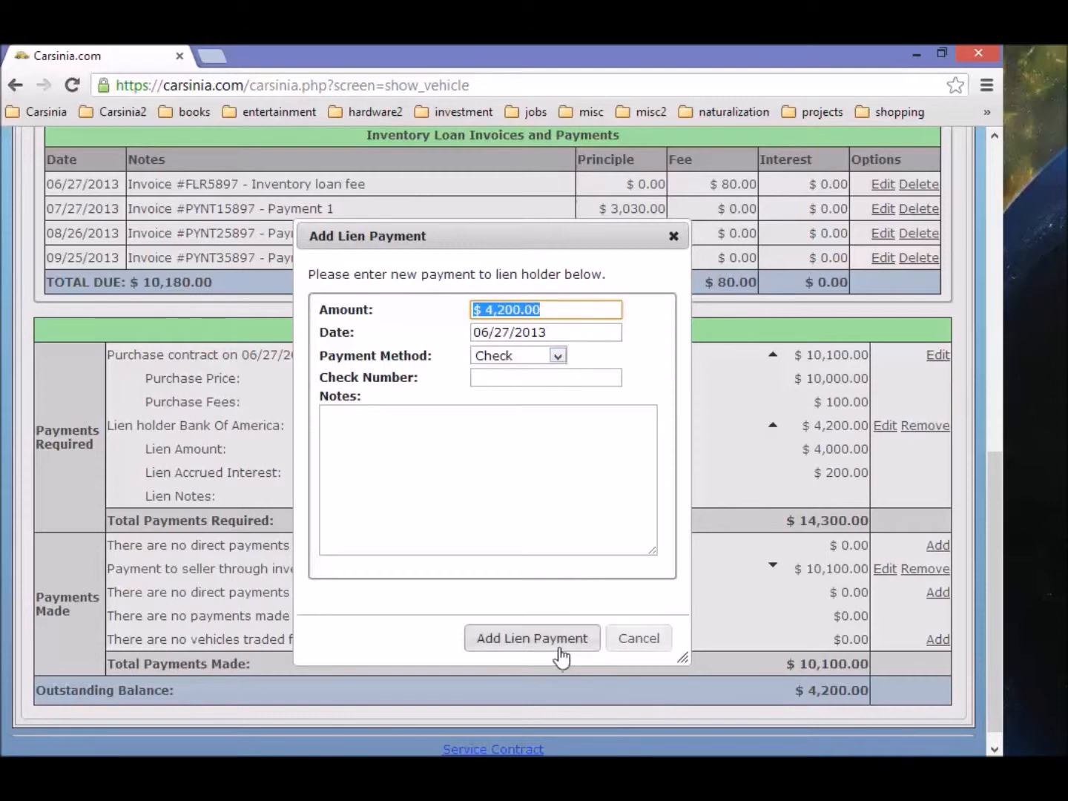
scroll(712, 534, down, 6)
scroll(739, 528, down, 2)
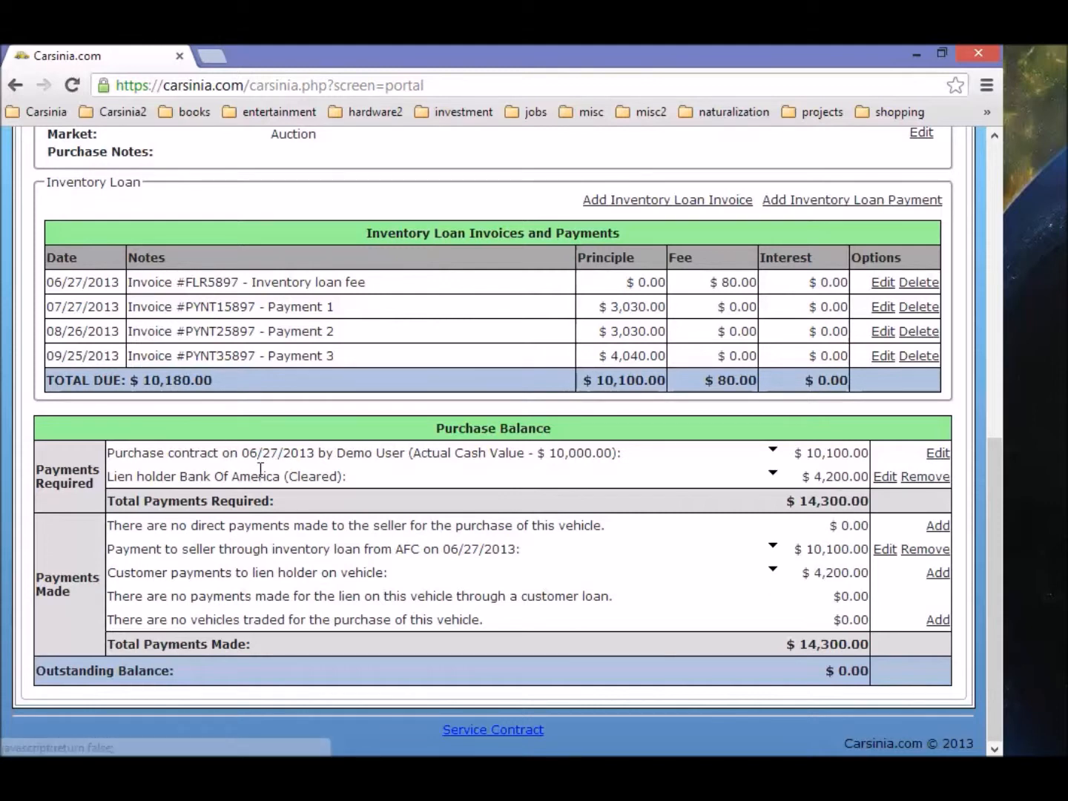
Step: Review the updated balance: lien Cleared, $10,100.00 contract and $4,200.00 lien amounts paid
drag(110, 476, 344, 479)
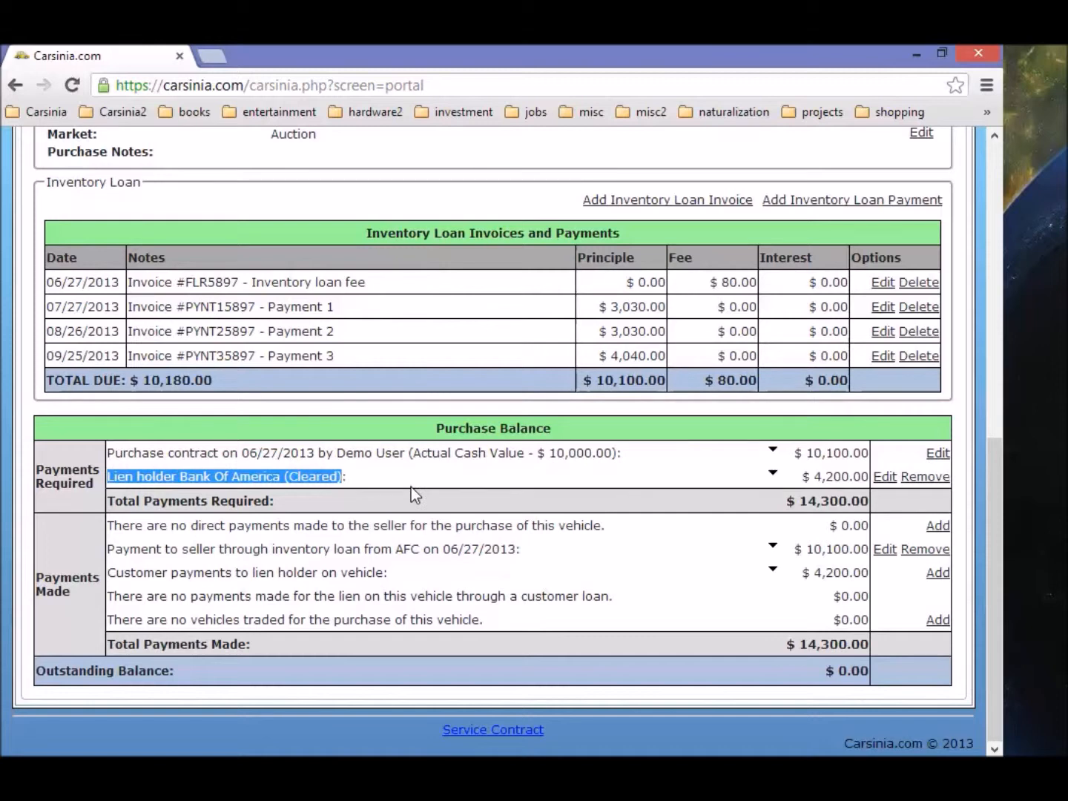
drag(109, 571, 385, 571)
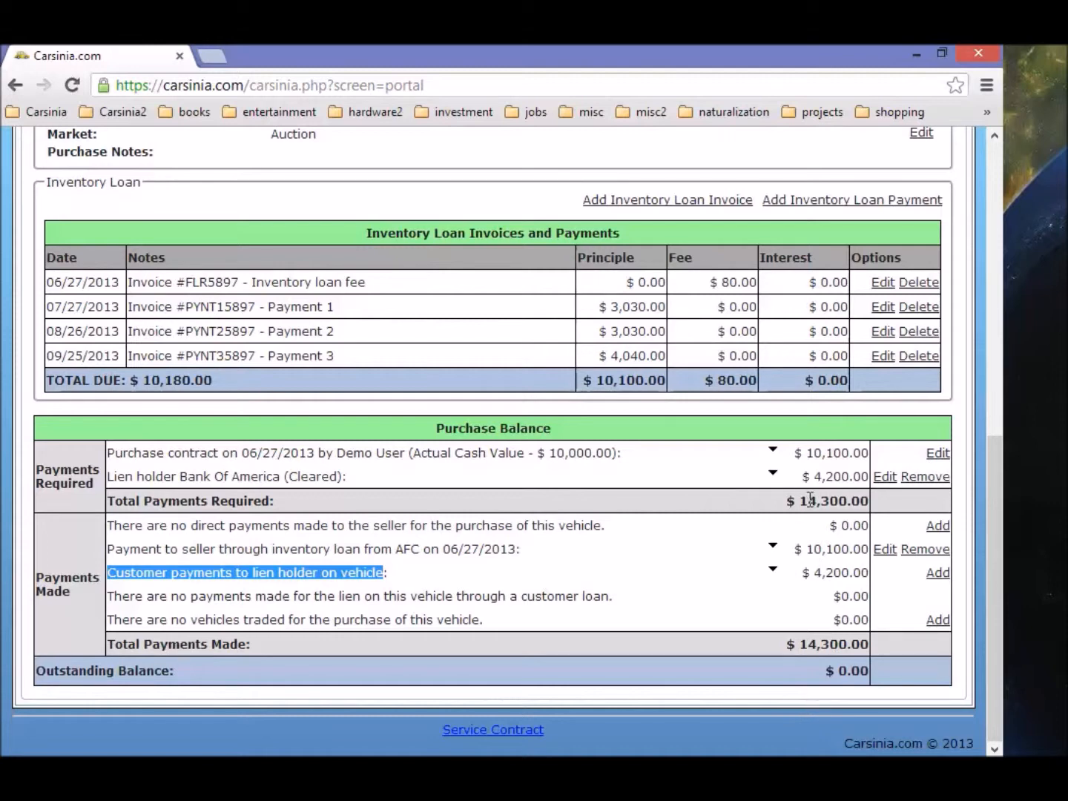
double_click(811, 451)
double_click(818, 475)
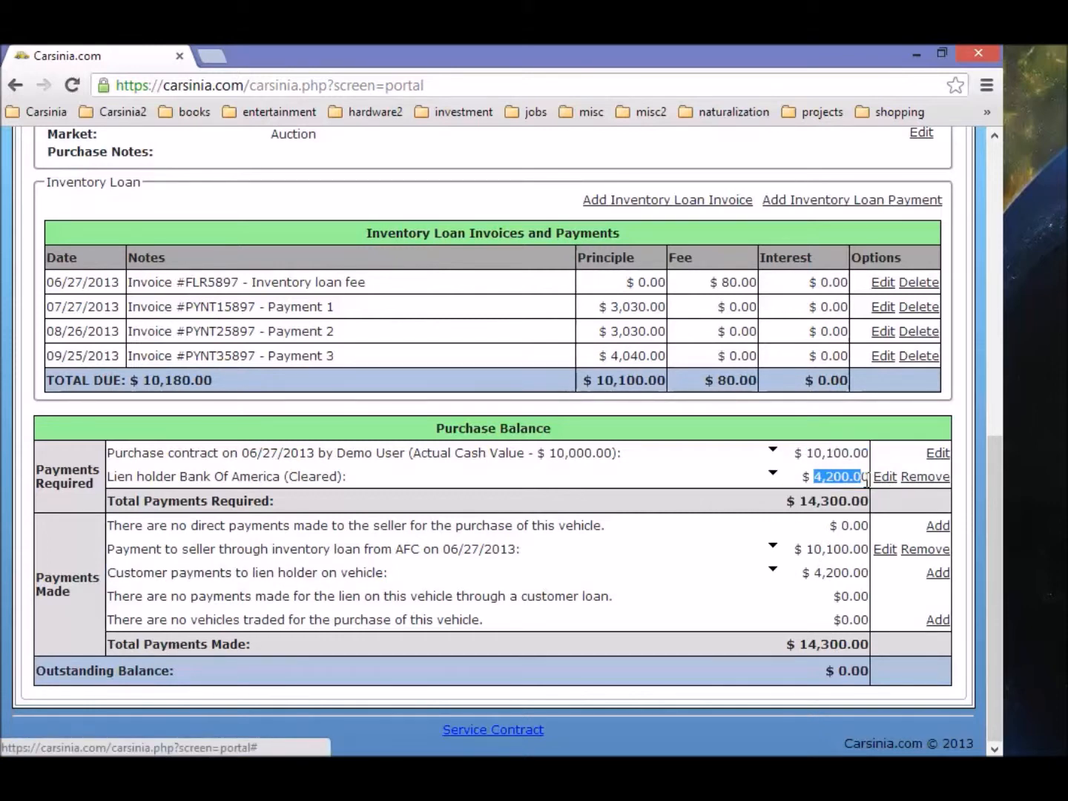
click(510, 397)
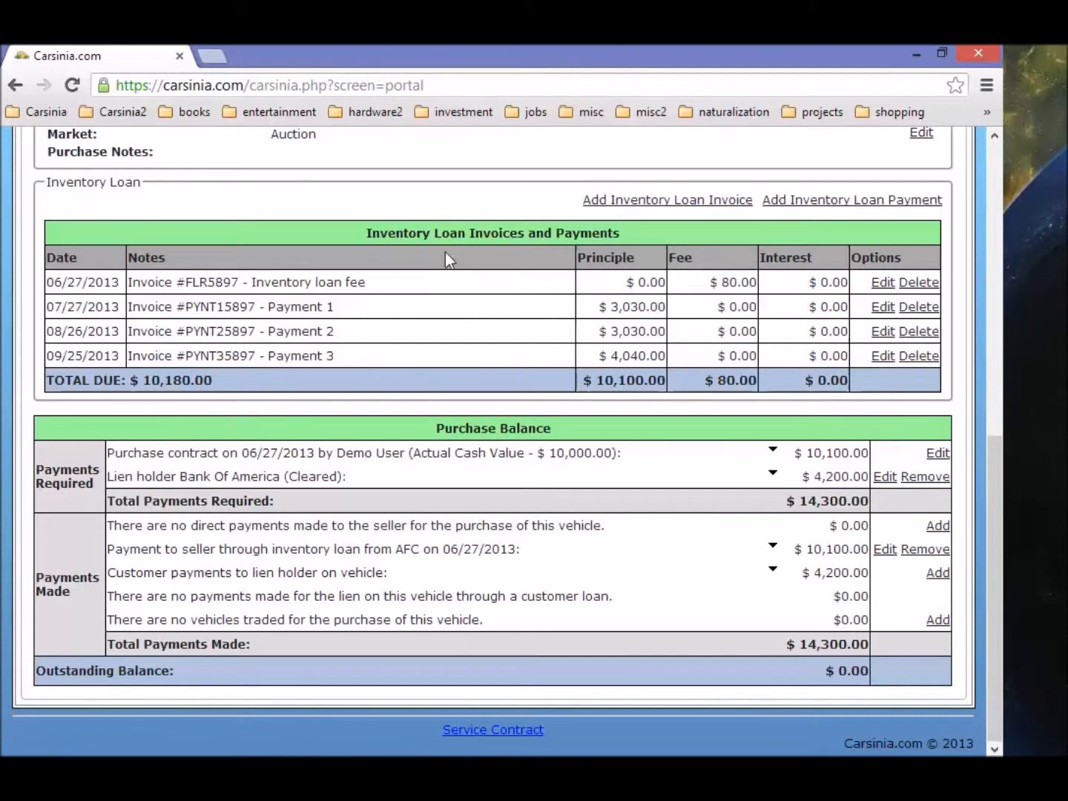
drag(366, 232, 620, 256)
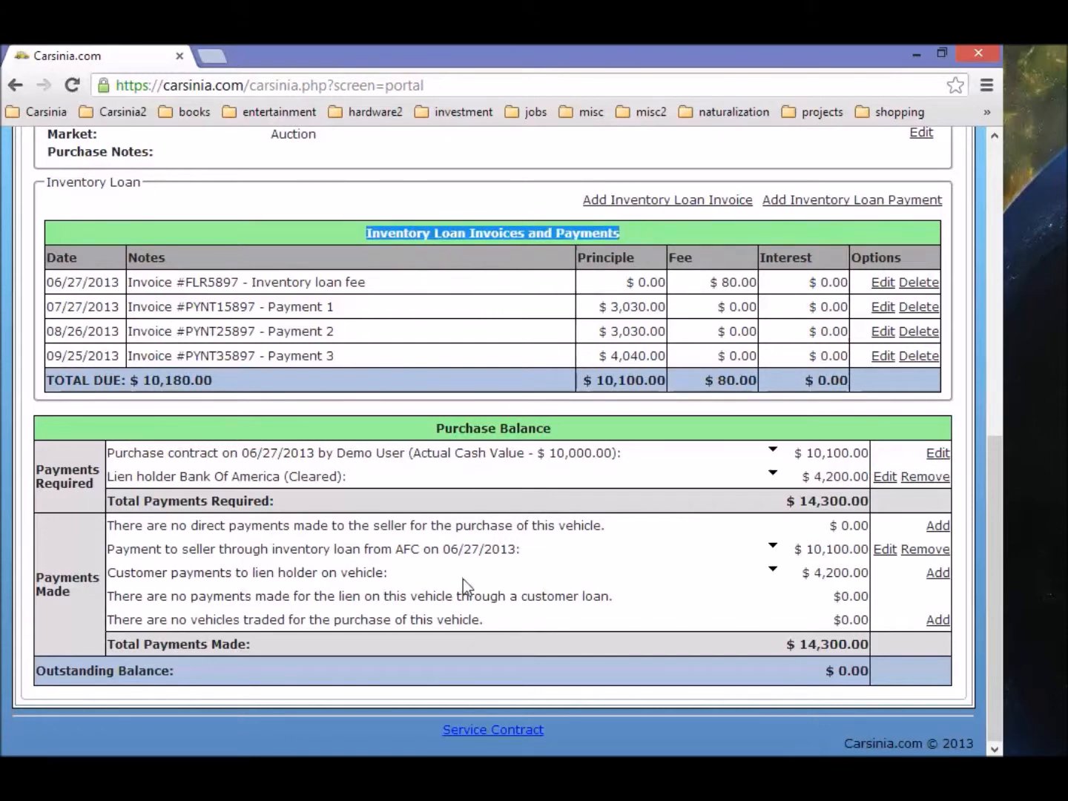
scroll(478, 579, up, 1)
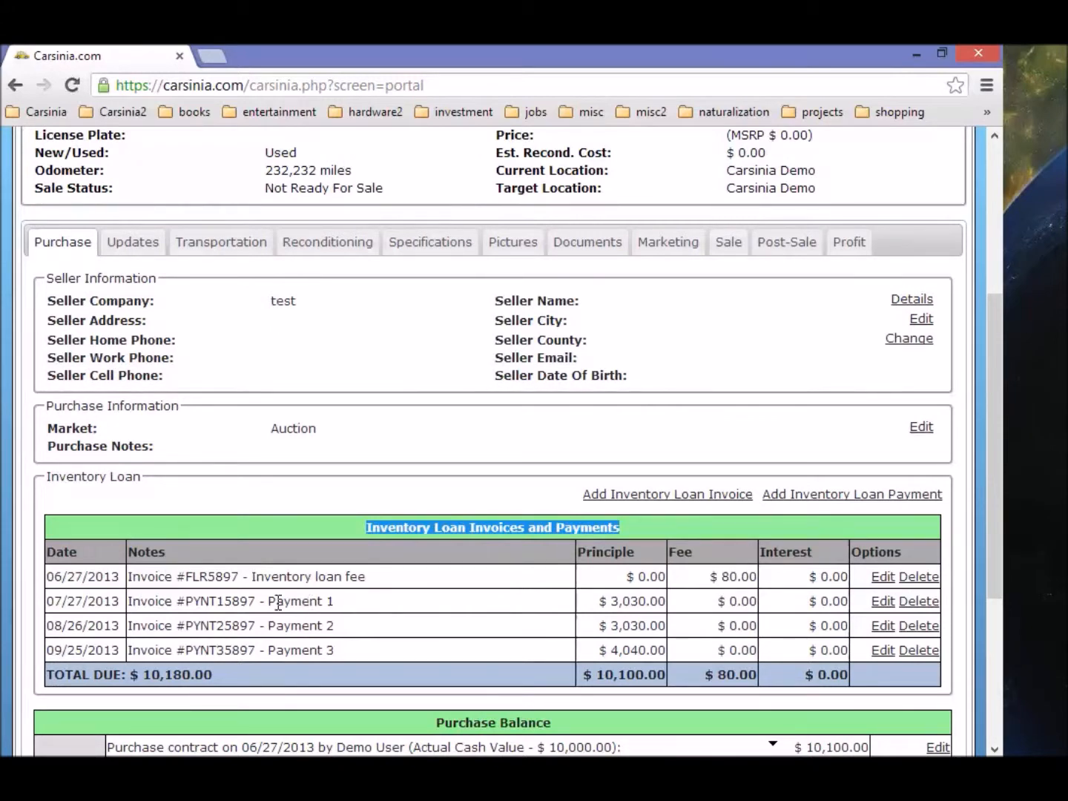
scroll(279, 605, up, 5)
scroll(277, 609, down, 5)
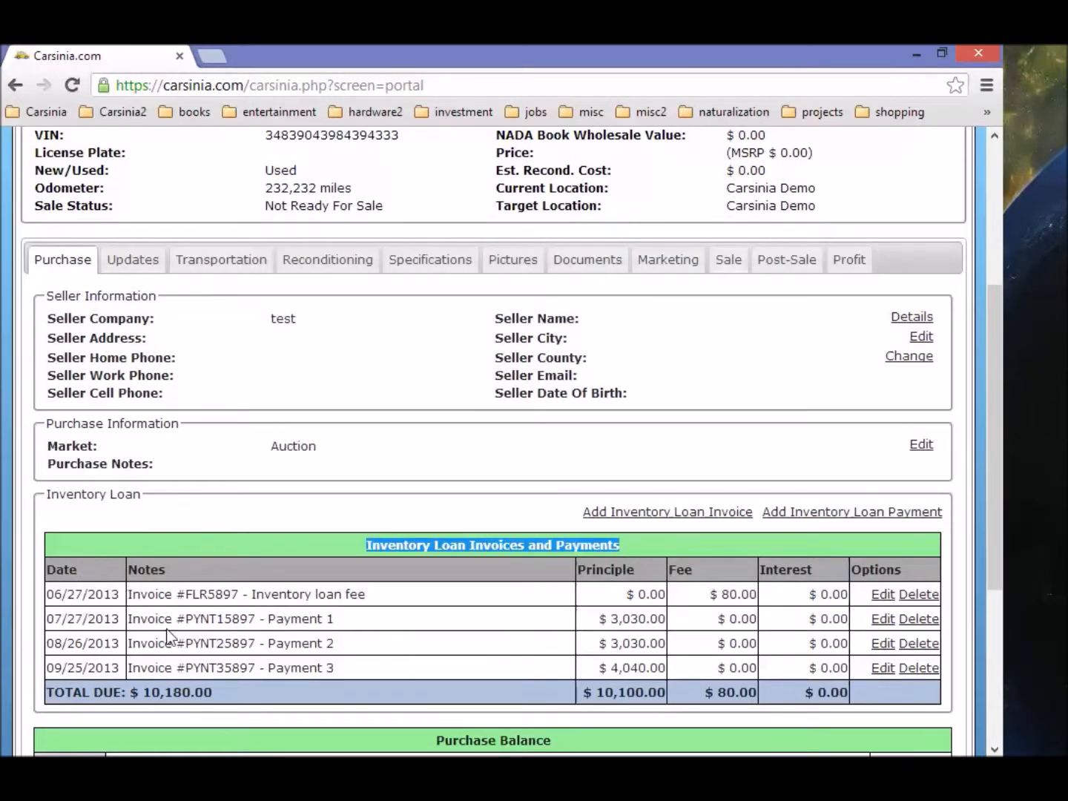
scroll(330, 615, up, 1)
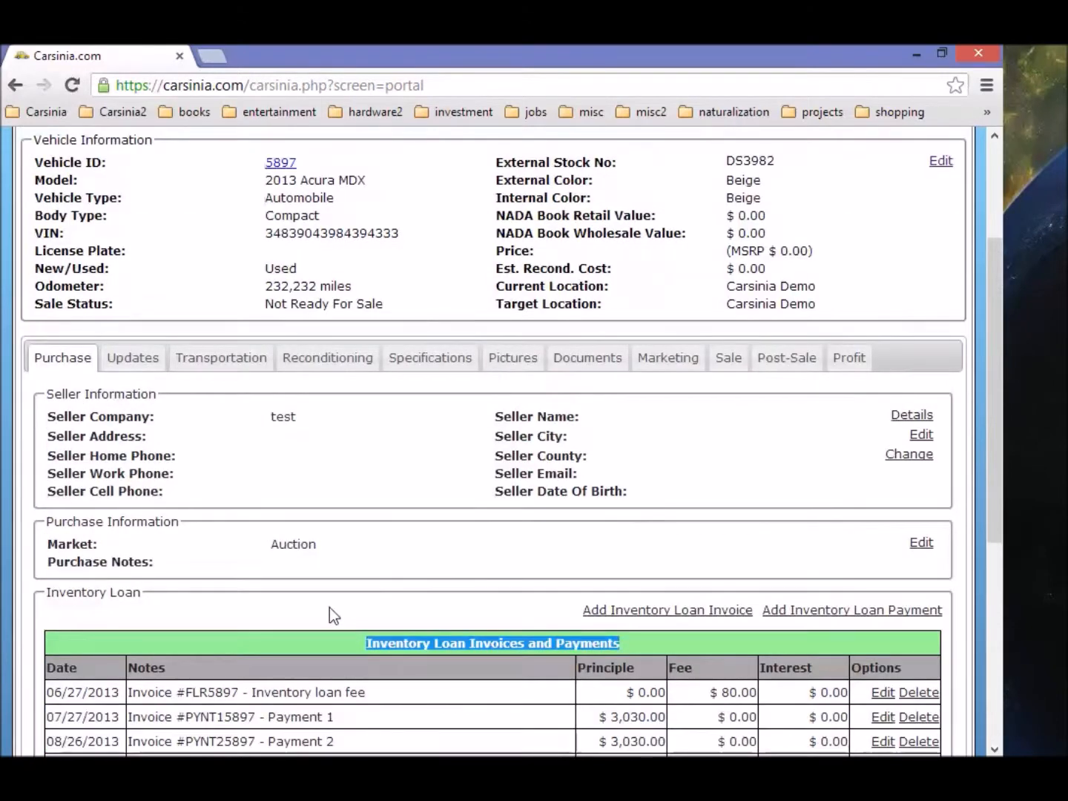
scroll(330, 616, down, 2)
scroll(344, 569, up, 5)
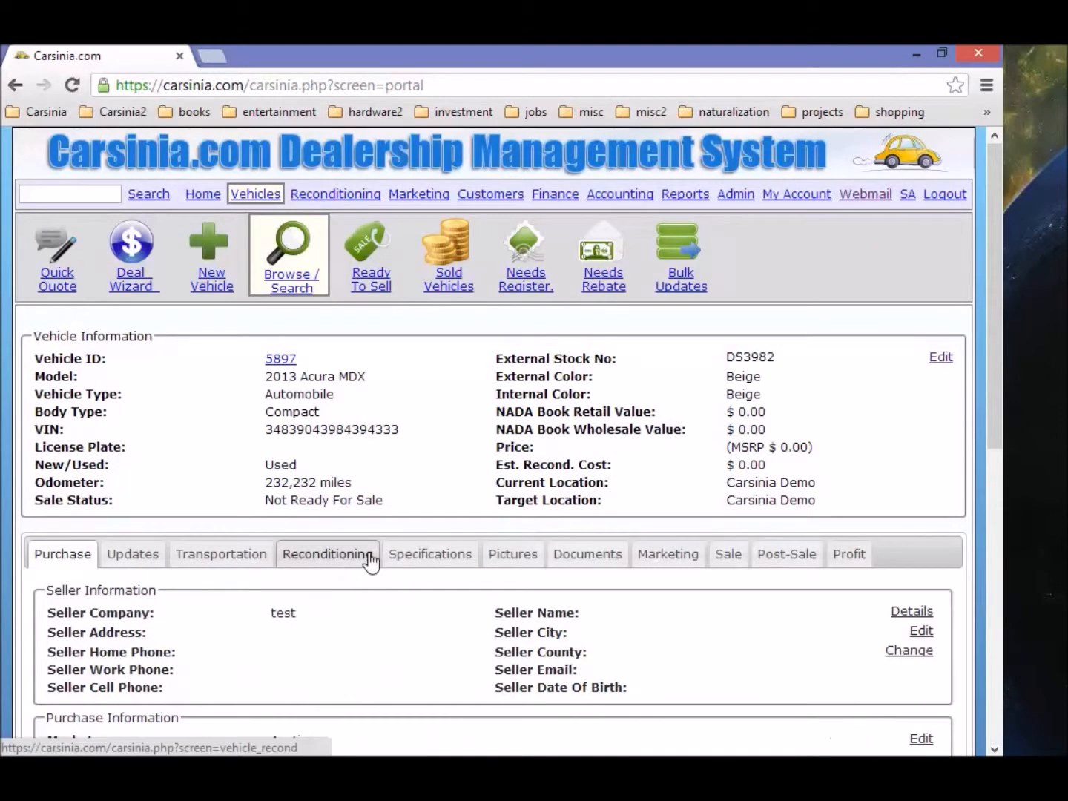
Step: Open the Standard payment term's edit form from the Finance terms list
click(565, 201)
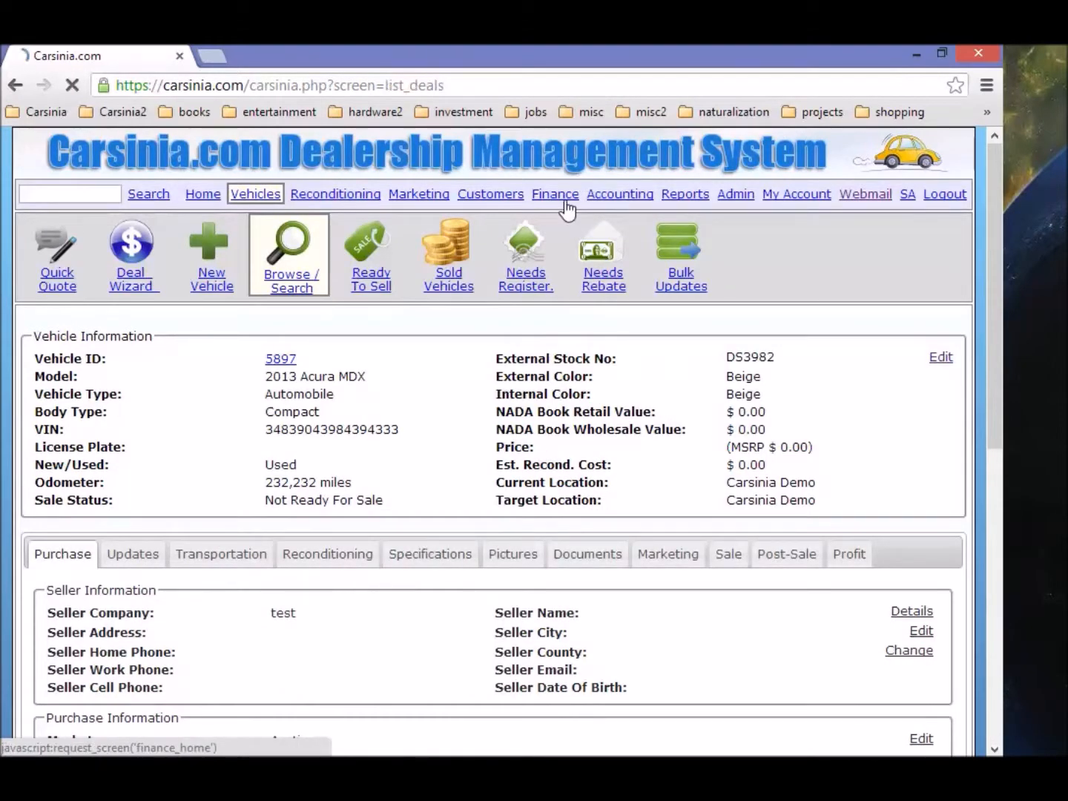
click(517, 265)
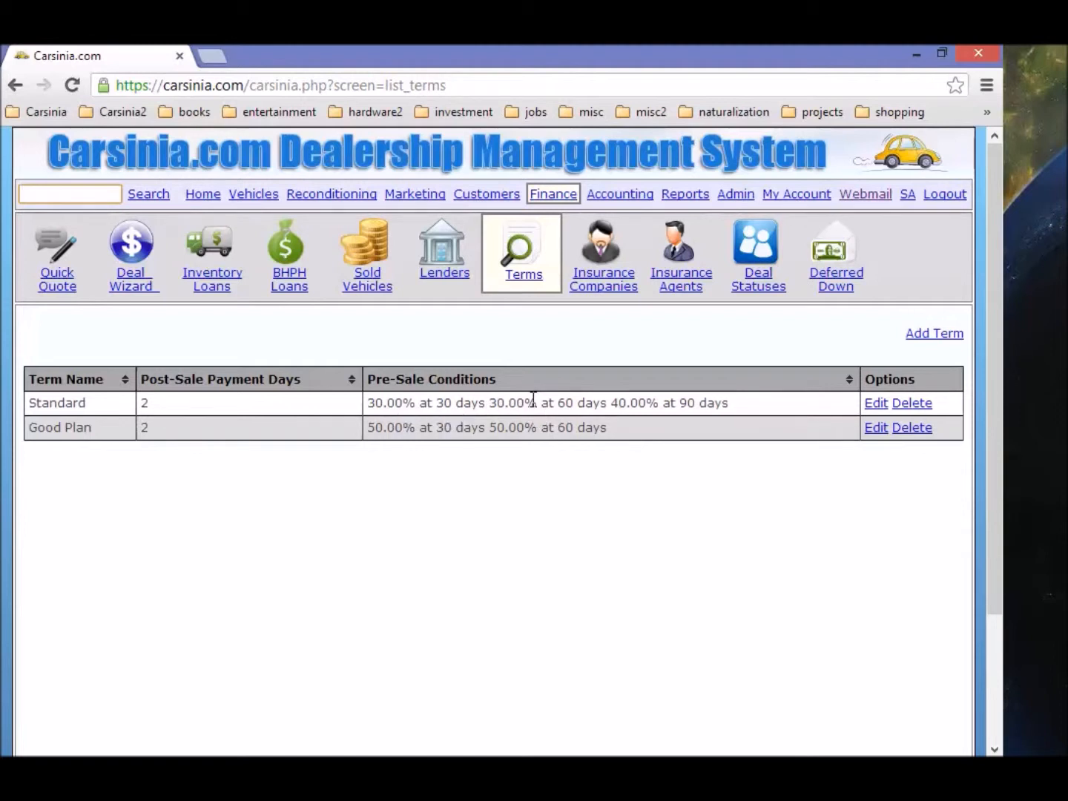
click(872, 406)
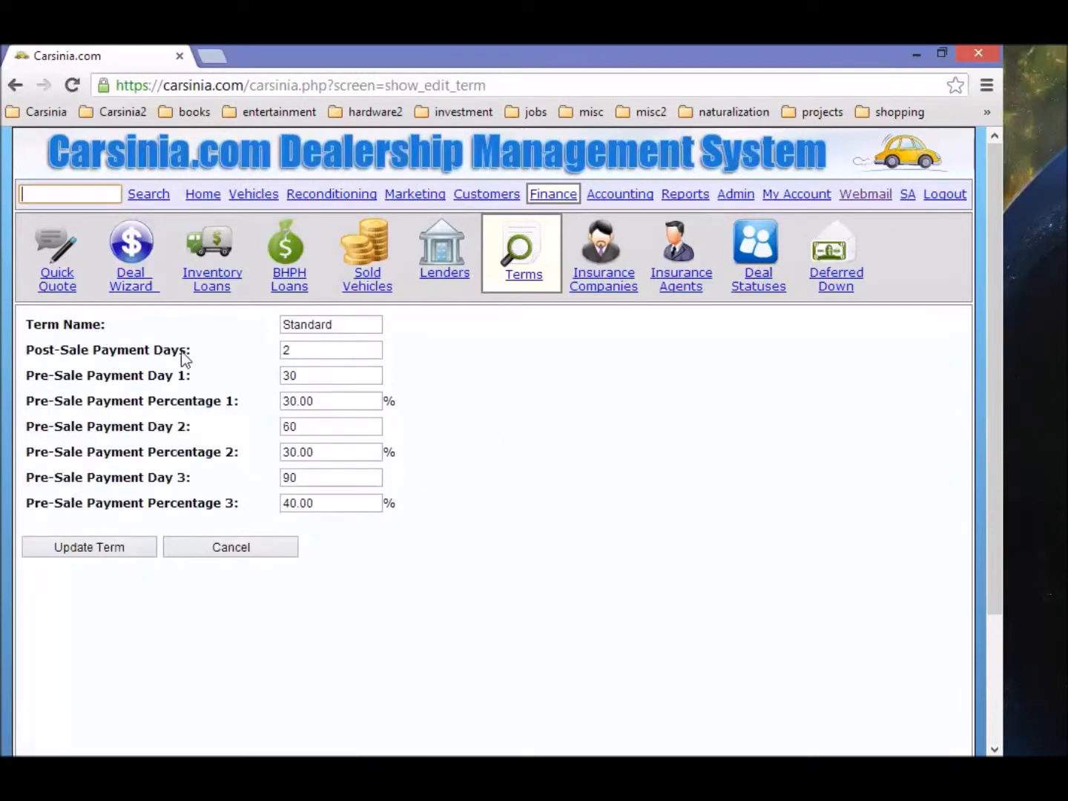
drag(336, 328, 275, 326)
key(Tab)
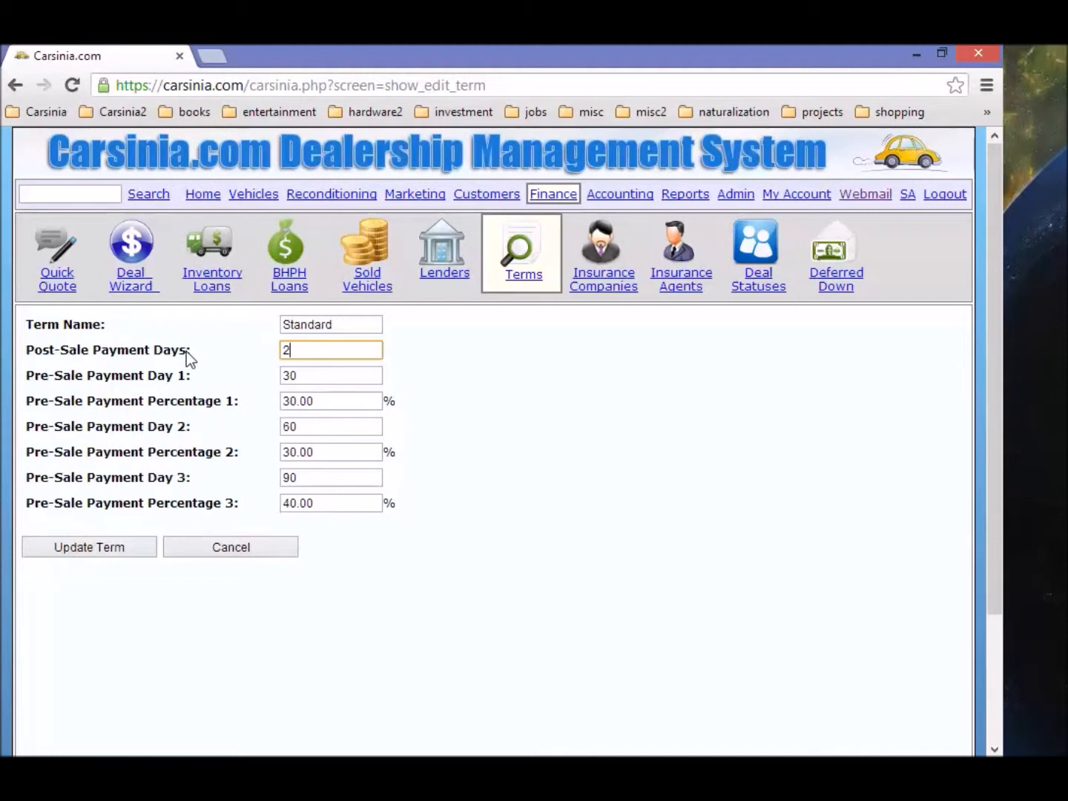
Step: Review the pre-sale payments: days 30, 60 and 90 at 30%, 30% and 40%
double_click(311, 375)
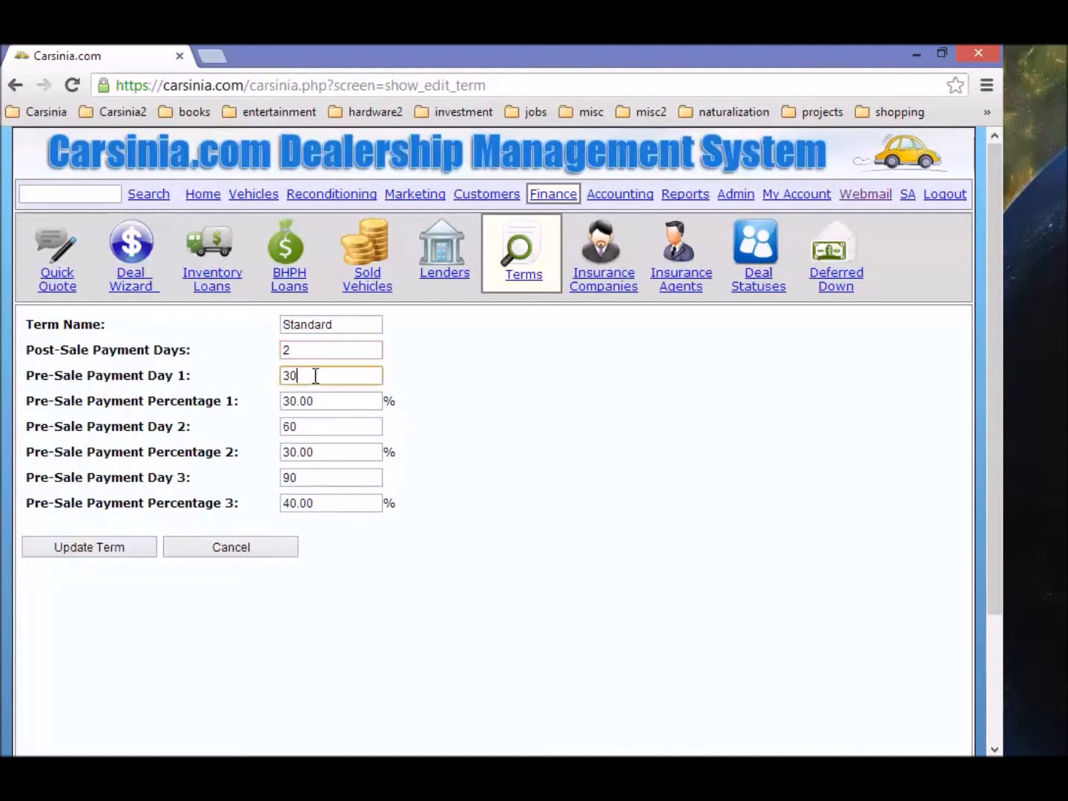
drag(31, 376, 191, 376)
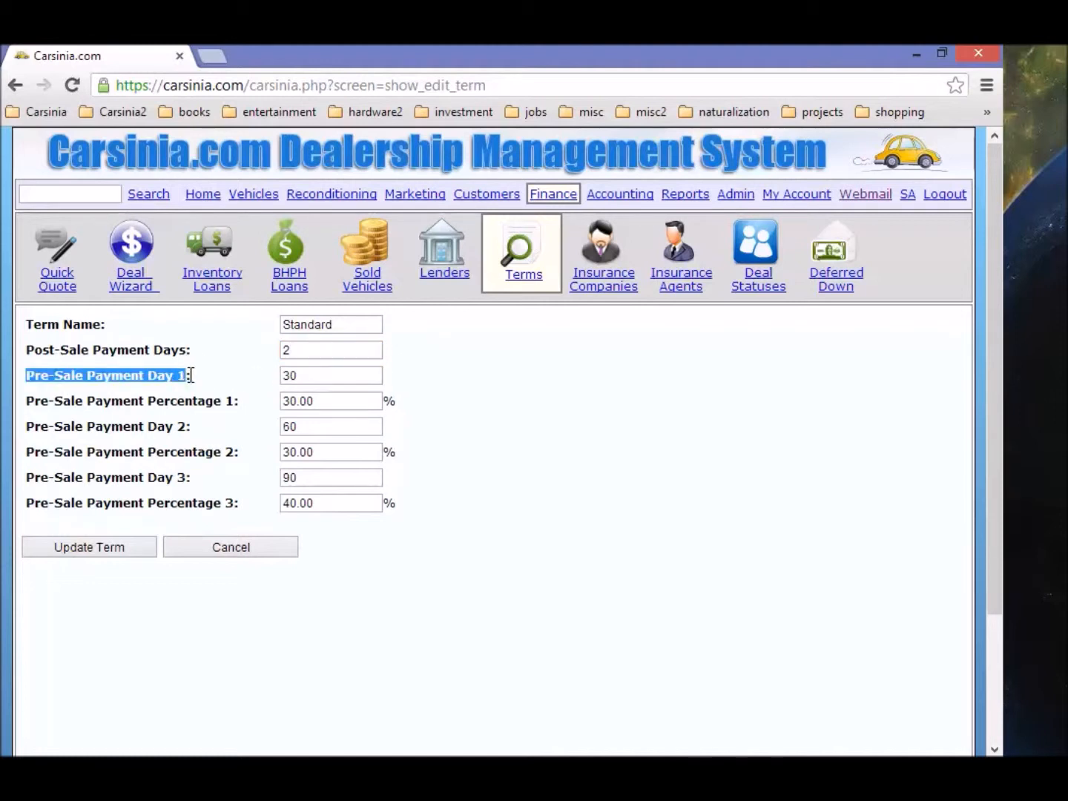
double_click(291, 375)
drag(358, 383, 237, 383)
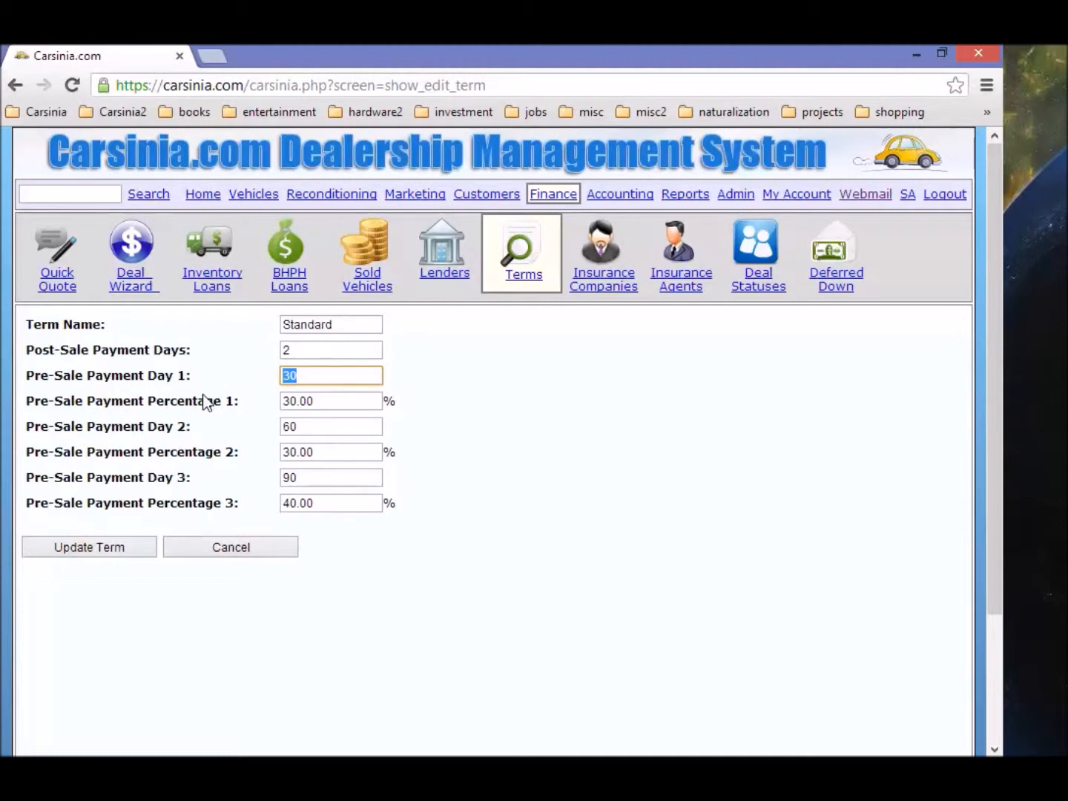
drag(340, 401, 156, 413)
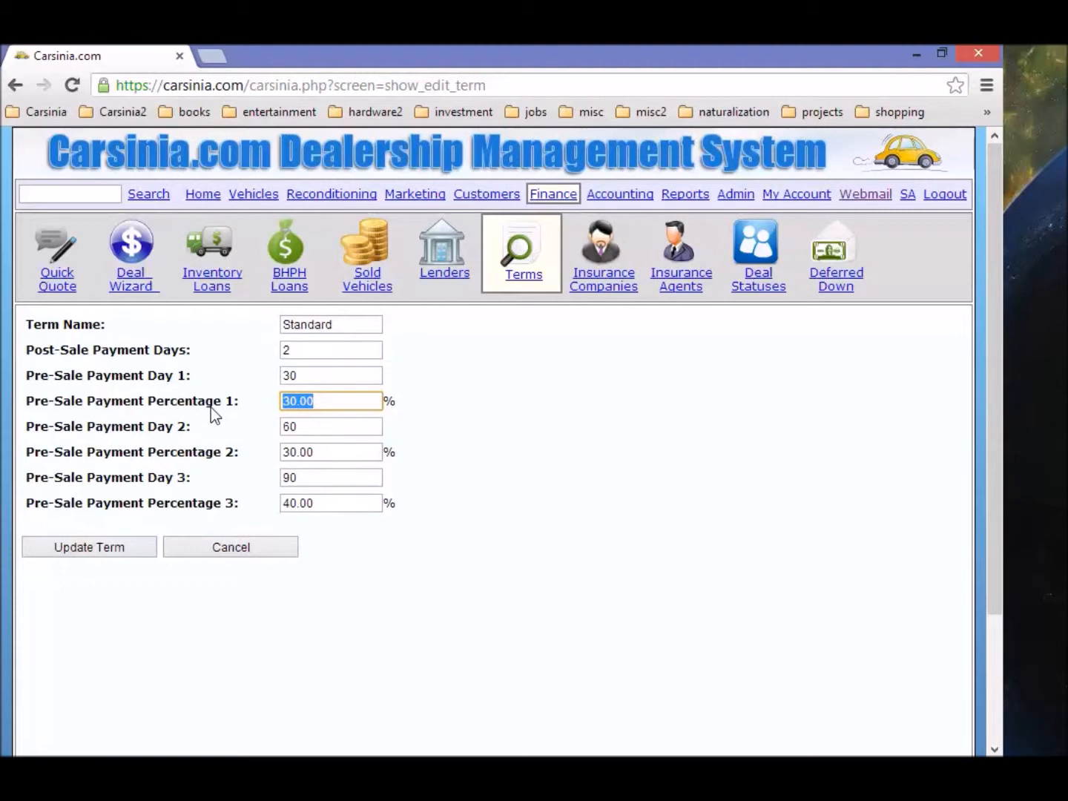
drag(322, 432, 196, 424)
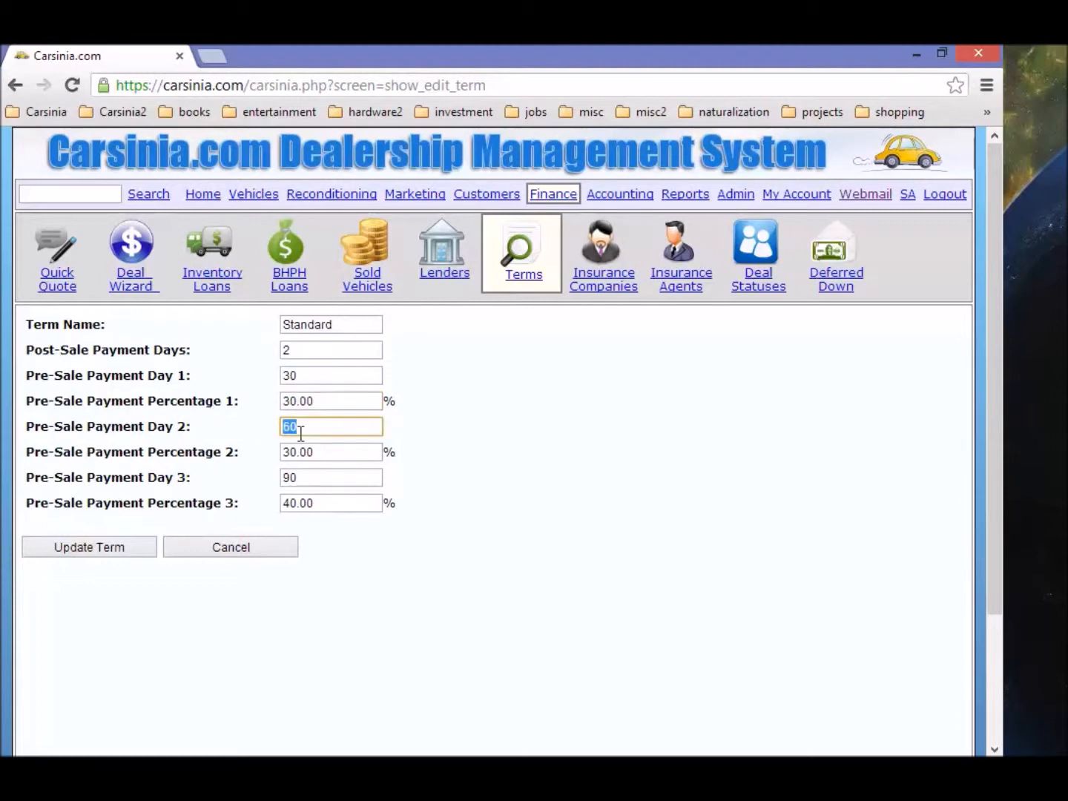
drag(332, 450, 130, 460)
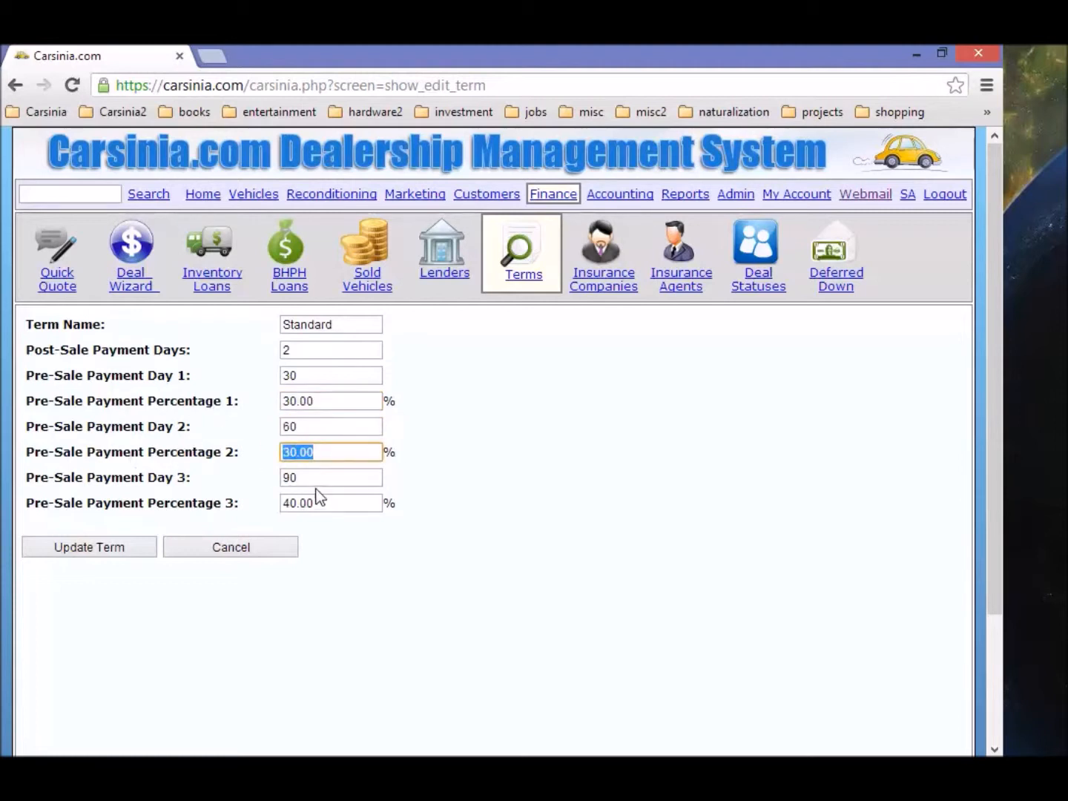
drag(321, 477, 195, 482)
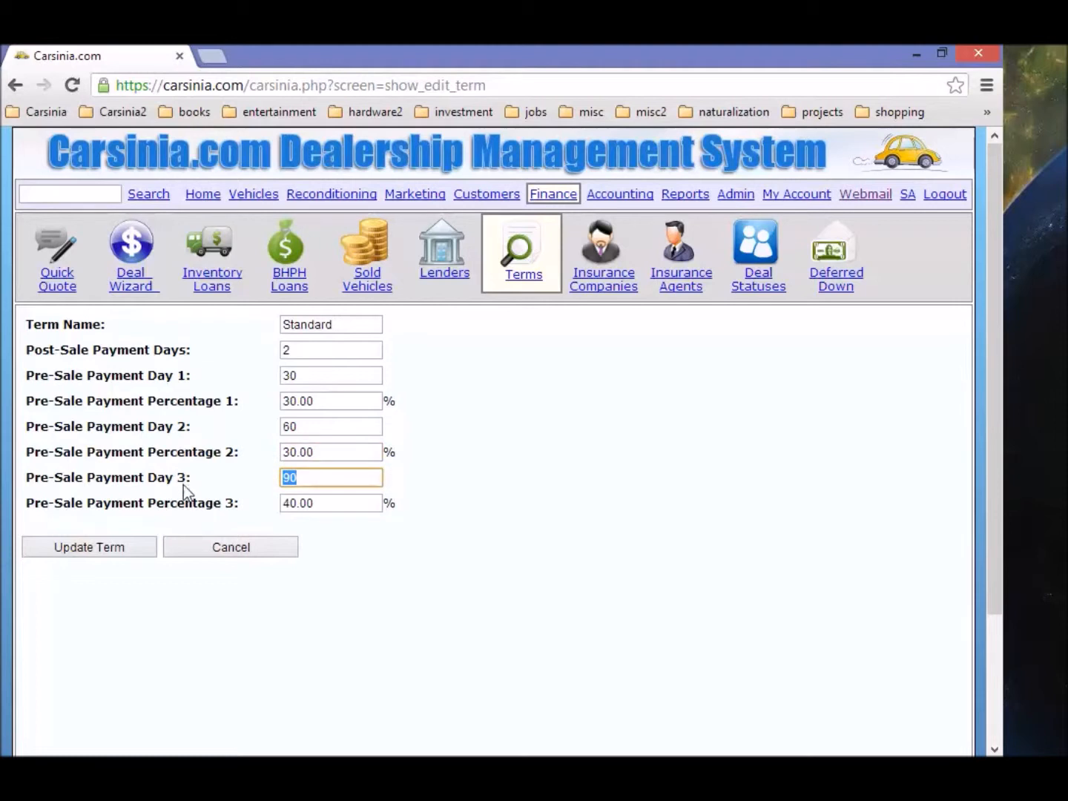
drag(362, 504, 133, 498)
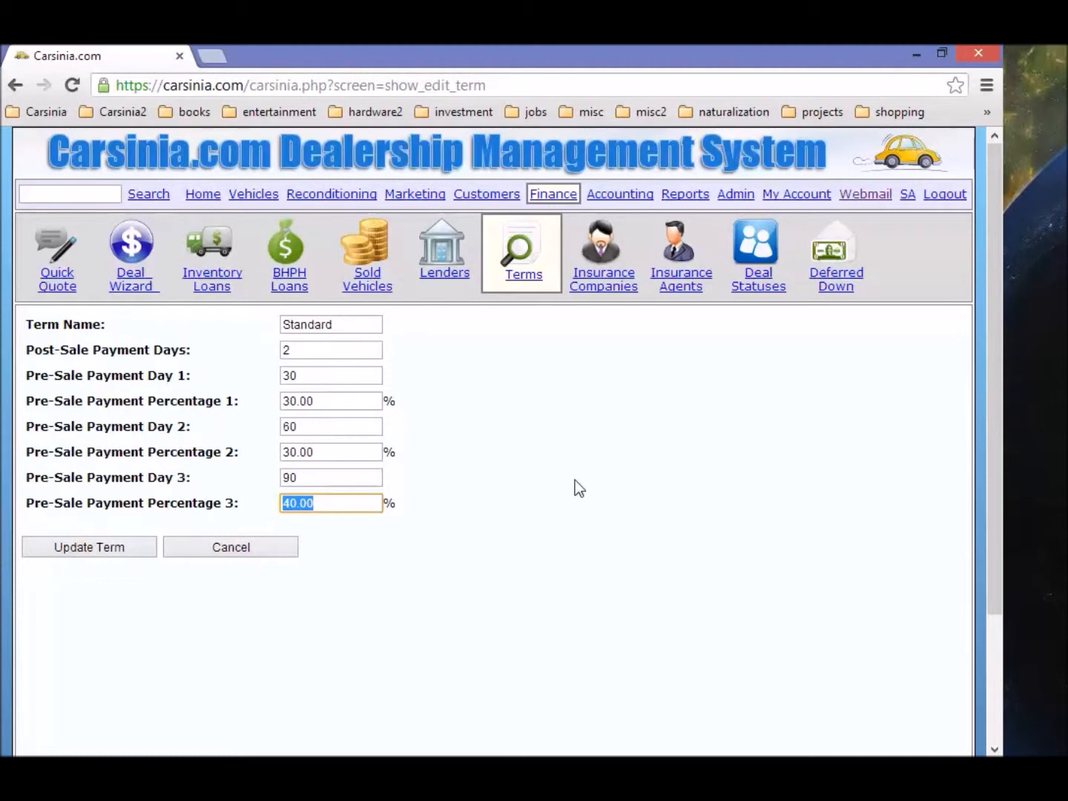
Step: Open vehicle 5897 and inspect its $80.00 inventory loan fee invoice FLR5897
click(256, 197)
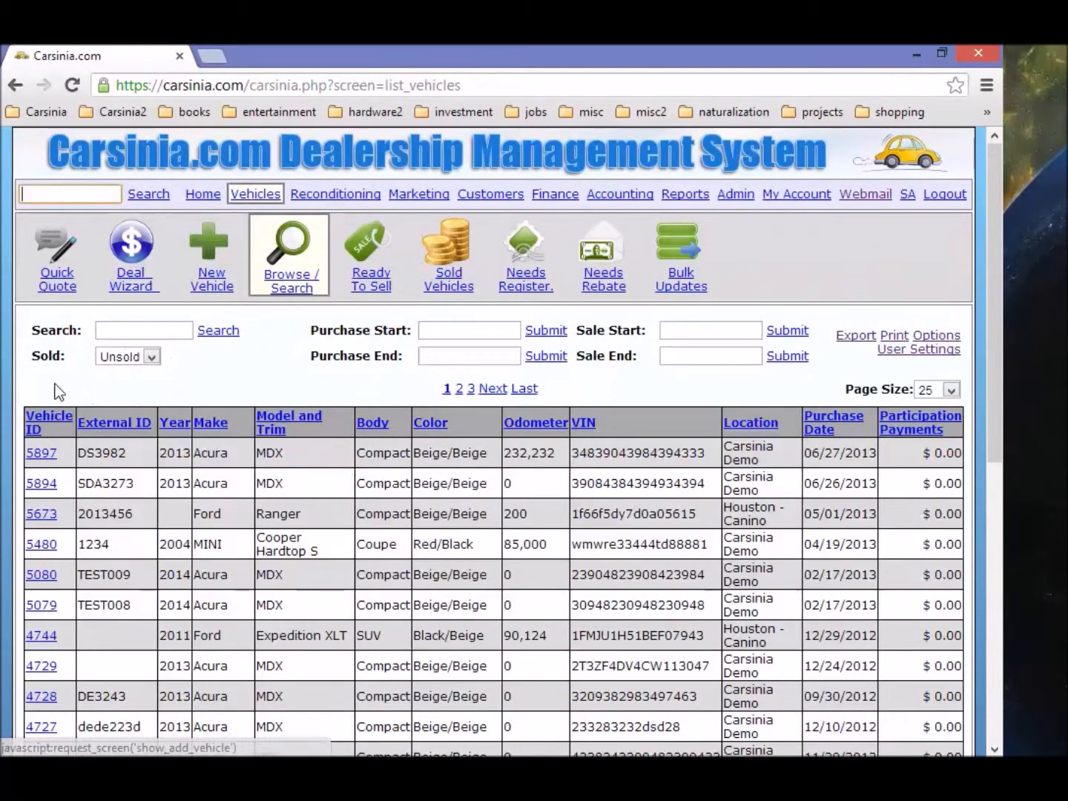
click(41, 454)
scroll(299, 444, down, 3)
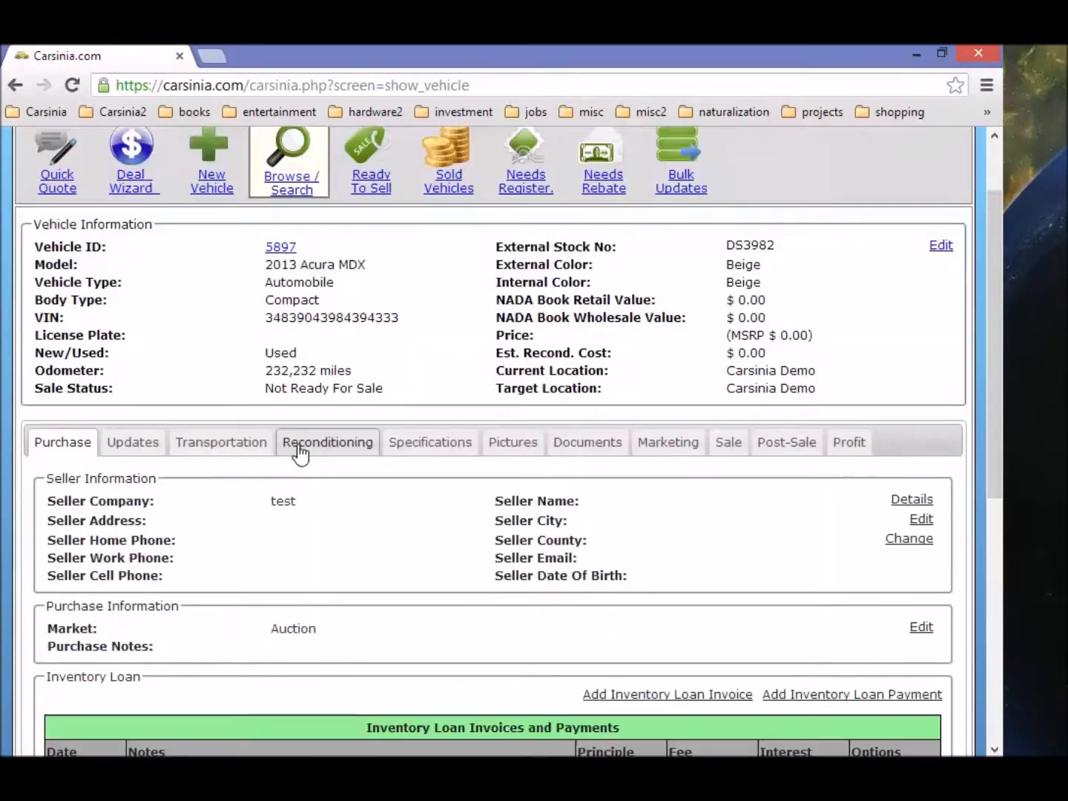
scroll(299, 444, down, 3)
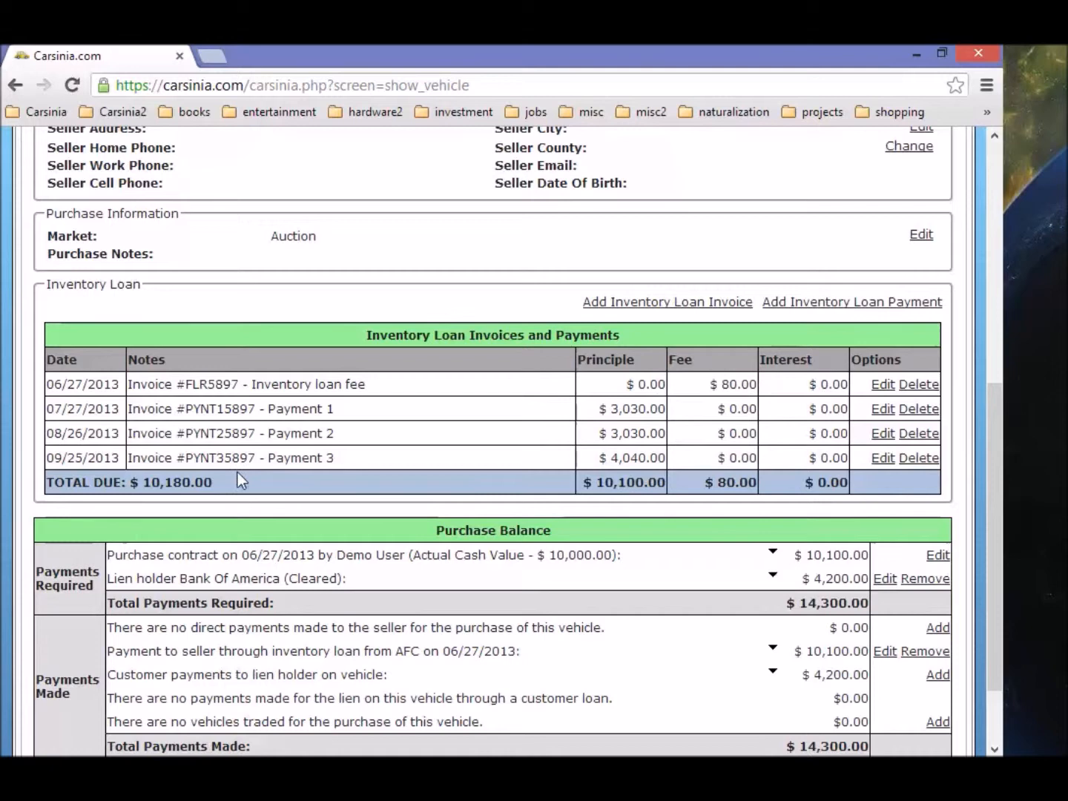
click(883, 385)
scroll(450, 401, down, 5)
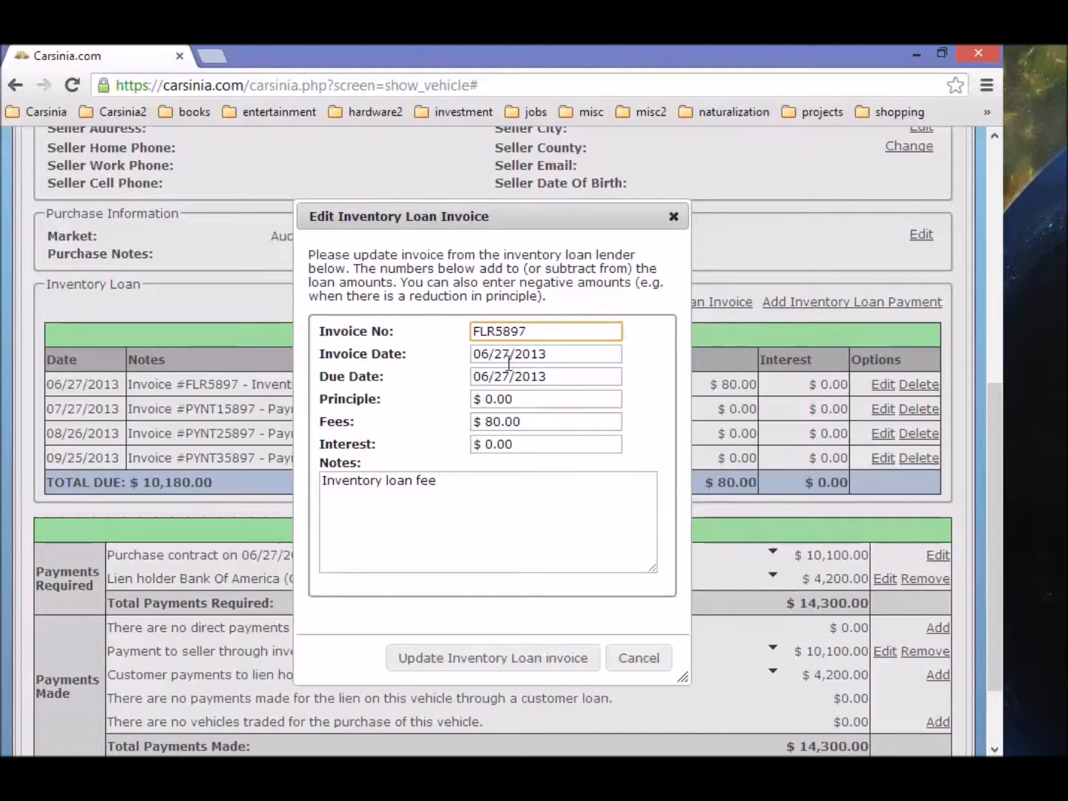
drag(523, 422, 472, 422)
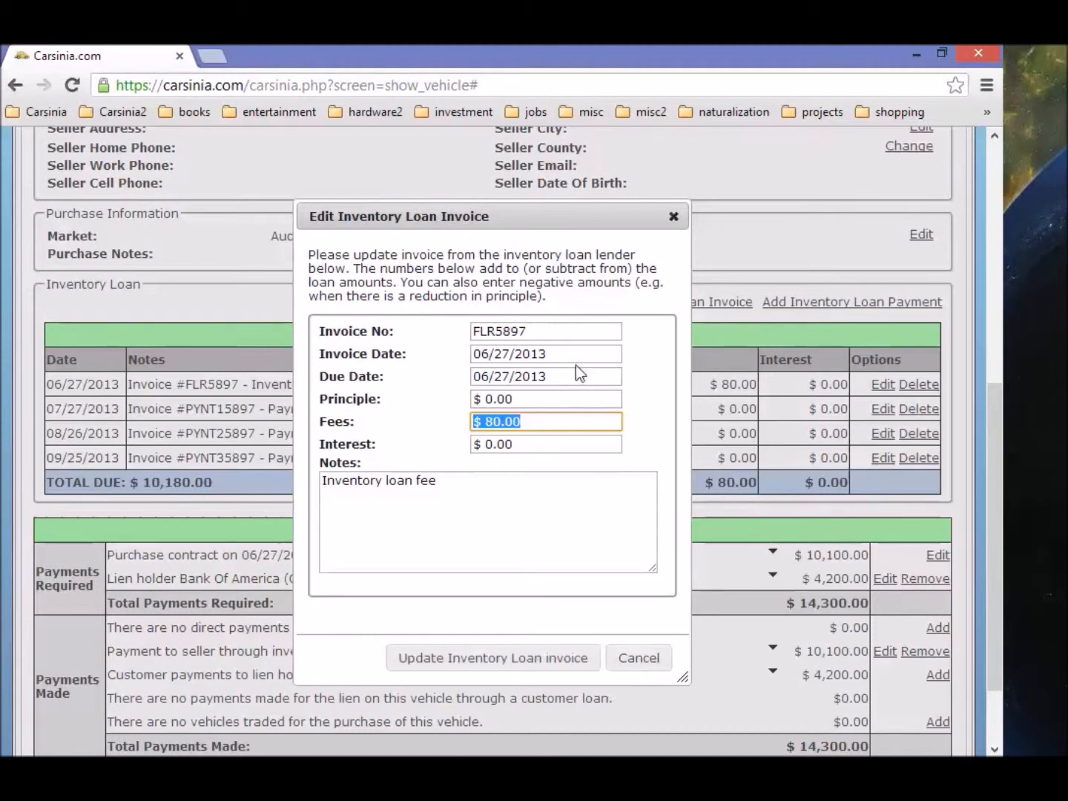
drag(562, 331, 393, 329)
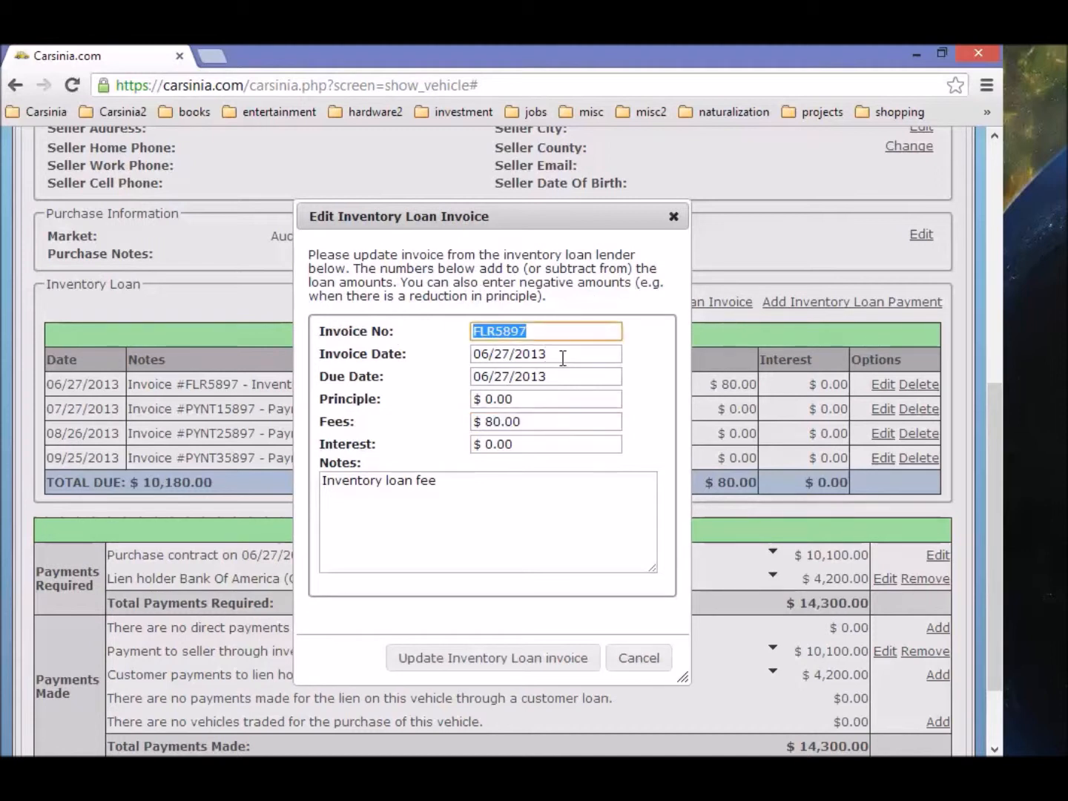
click(660, 656)
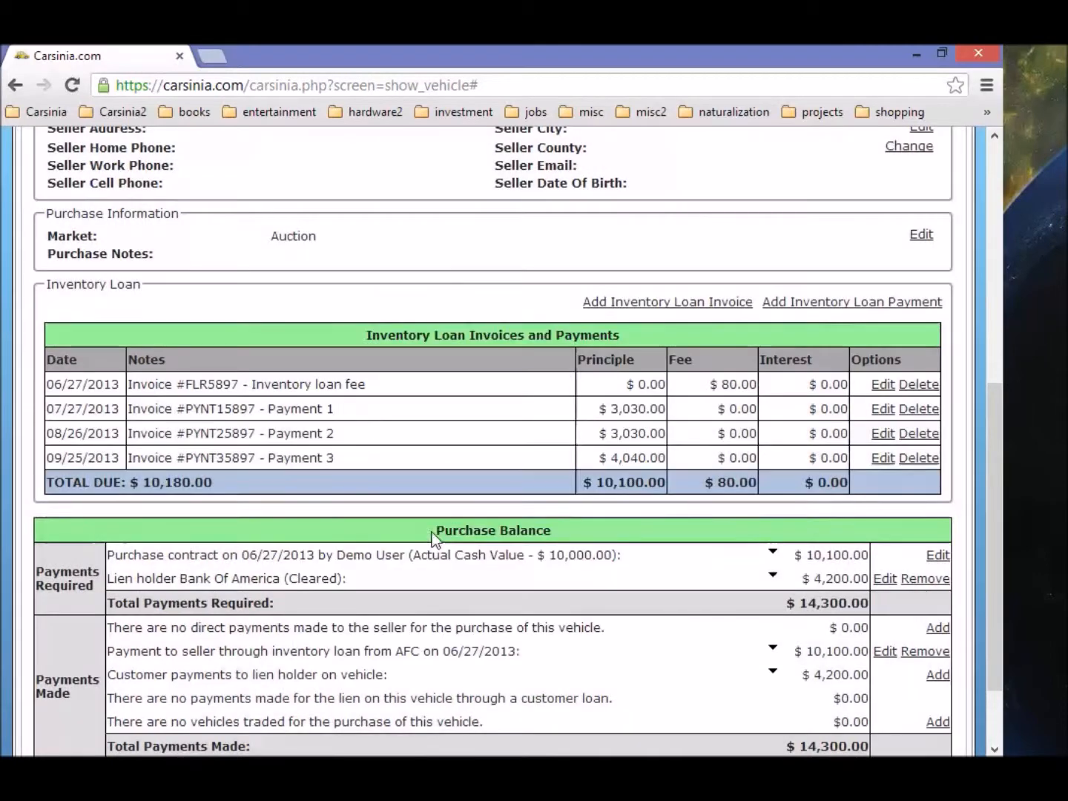
Step: Look over the Payment 1 invoice, then open and cancel the Add Invoice and Add Payment forms
click(882, 409)
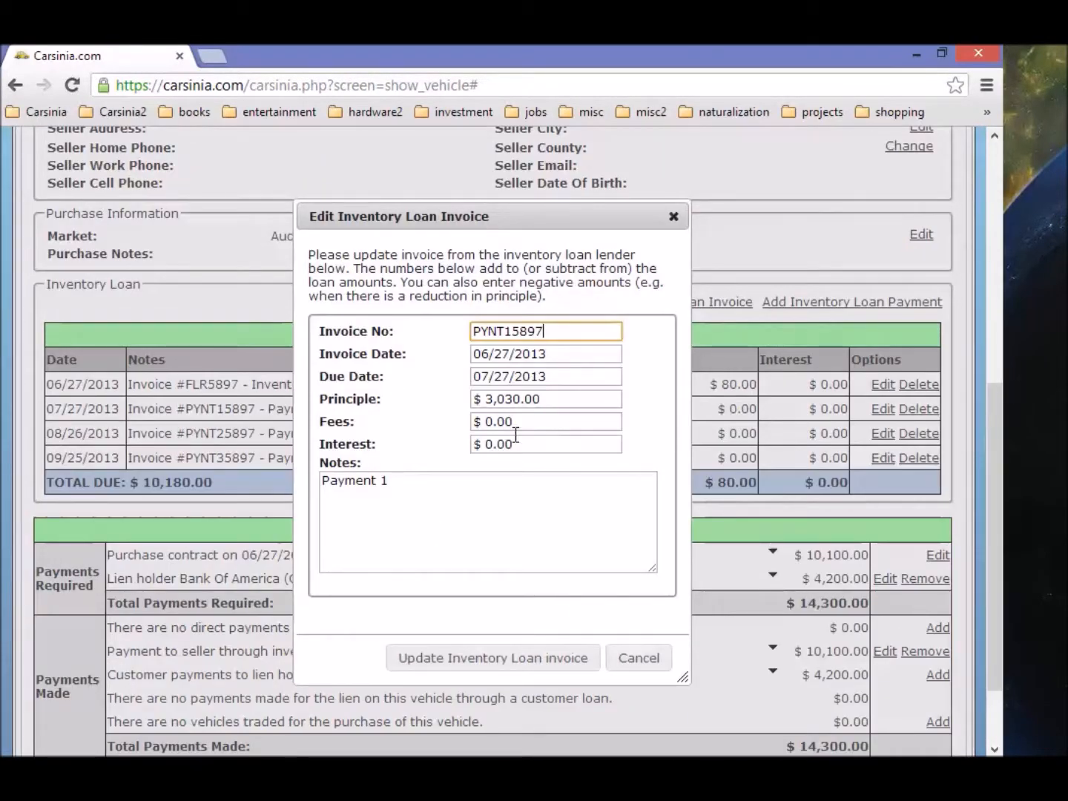
click(658, 658)
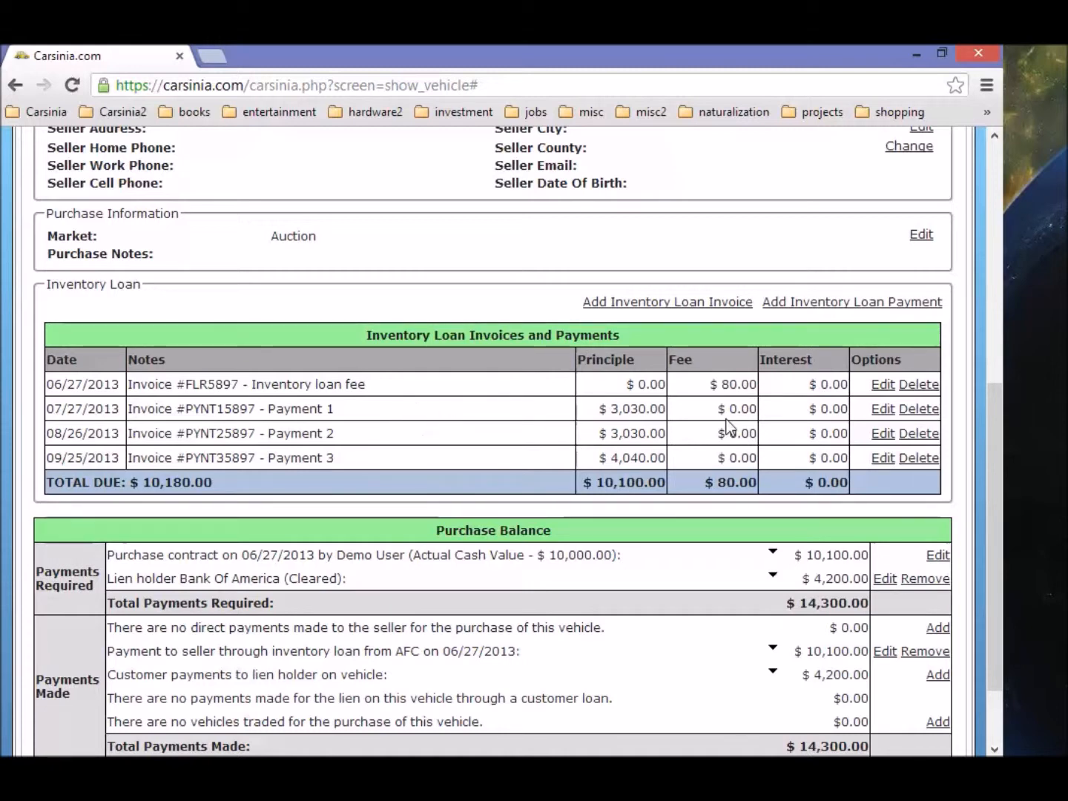
scroll(578, 444, up, 1)
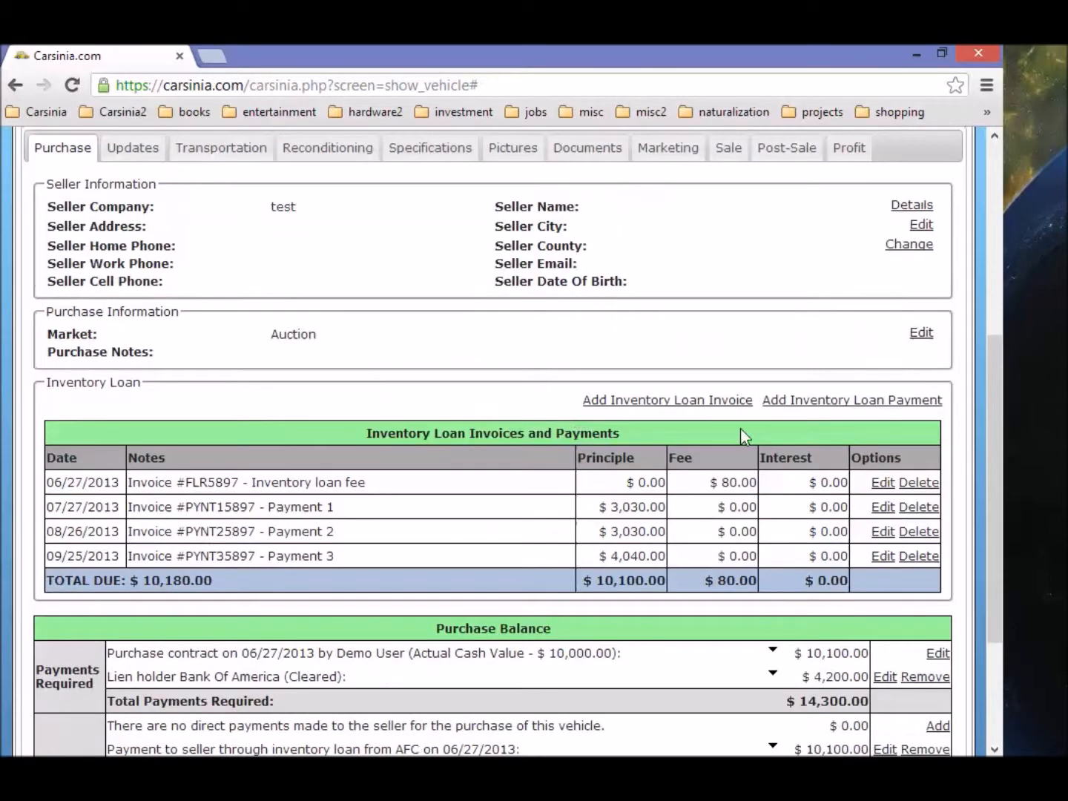
click(709, 401)
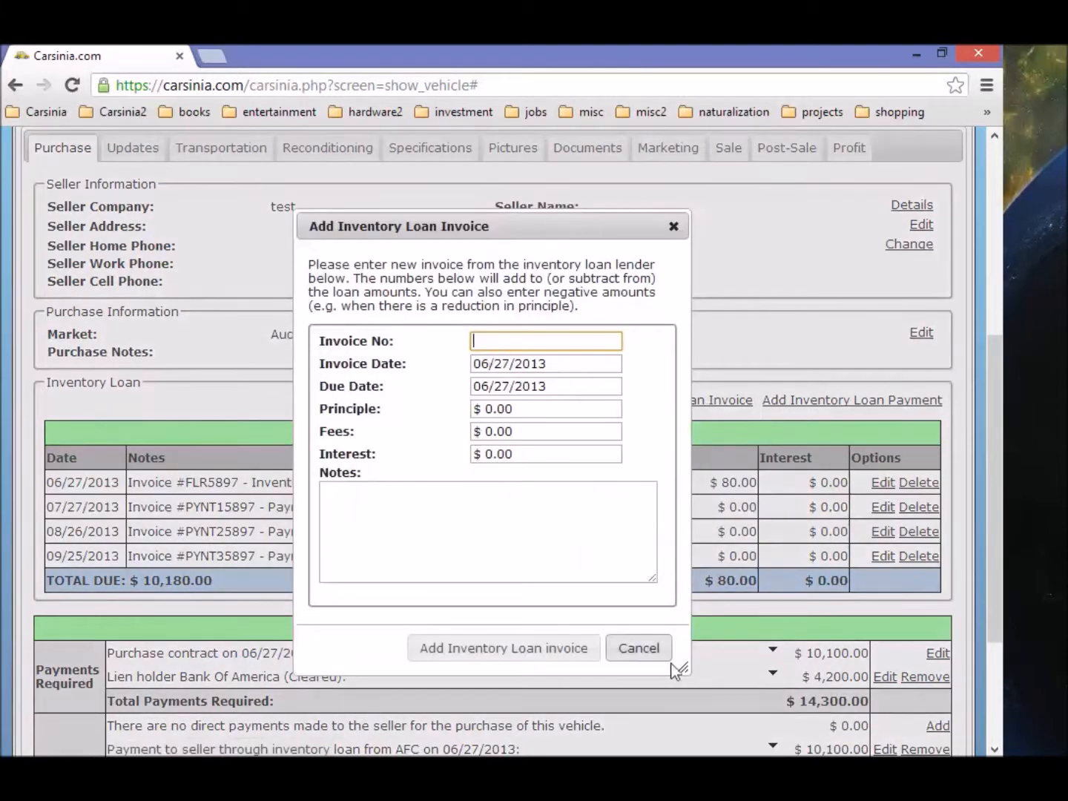
click(639, 649)
click(860, 401)
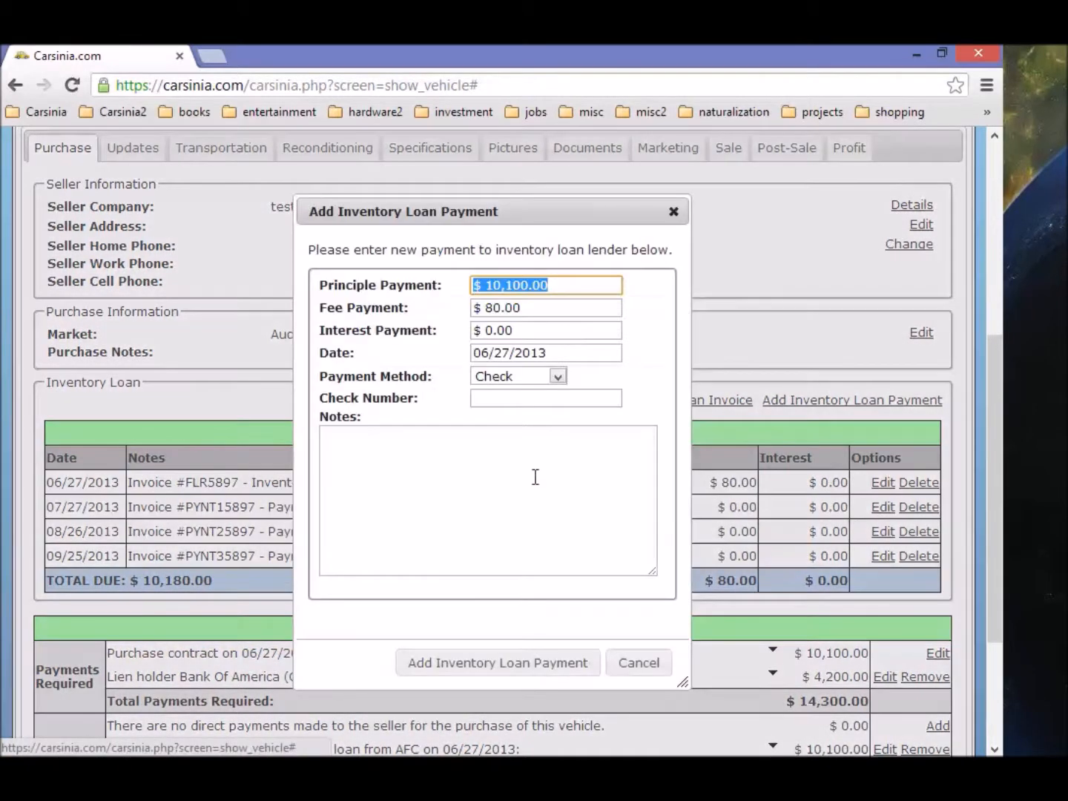
click(644, 670)
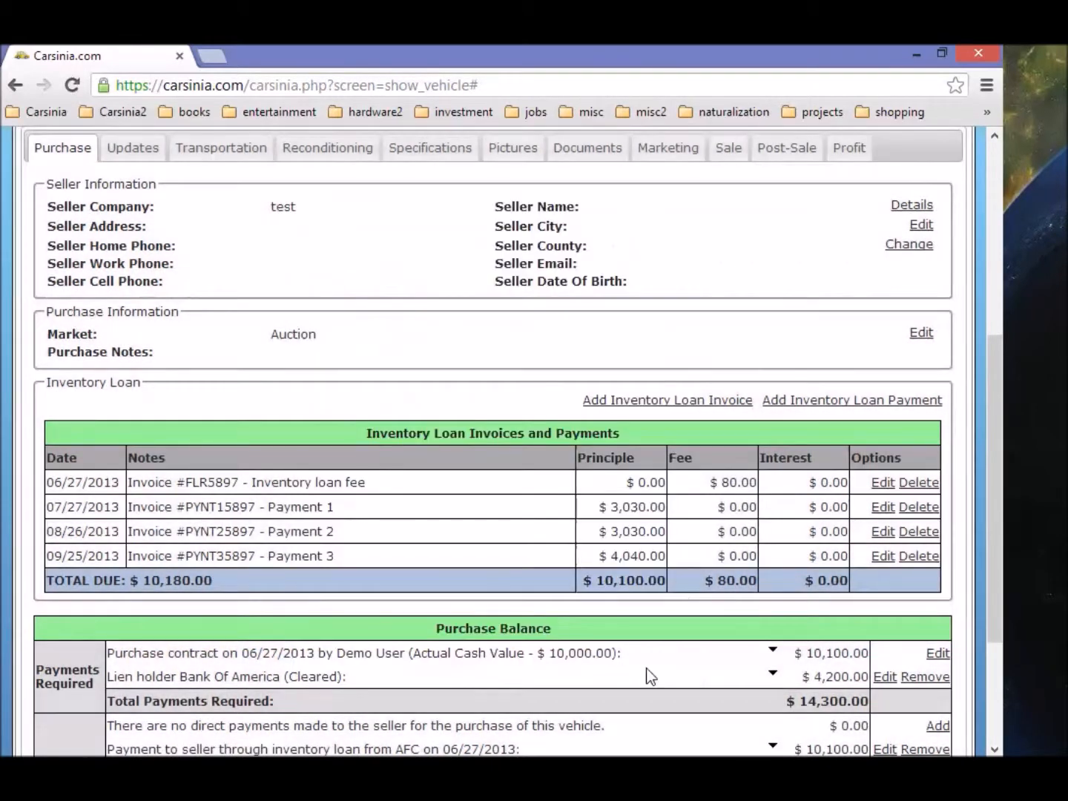
scroll(477, 602, up, 5)
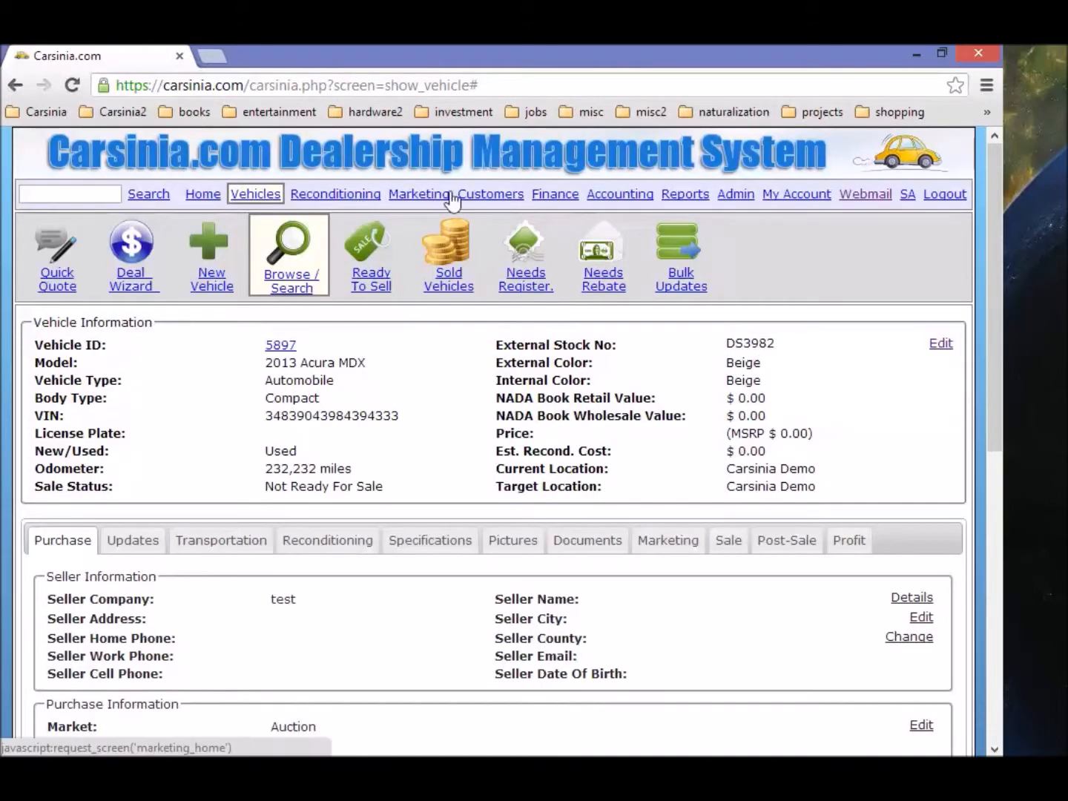
Step: Check 5897's 06/27/2013 due date and $10,180.00 remaining, visiting its record and returning
click(549, 201)
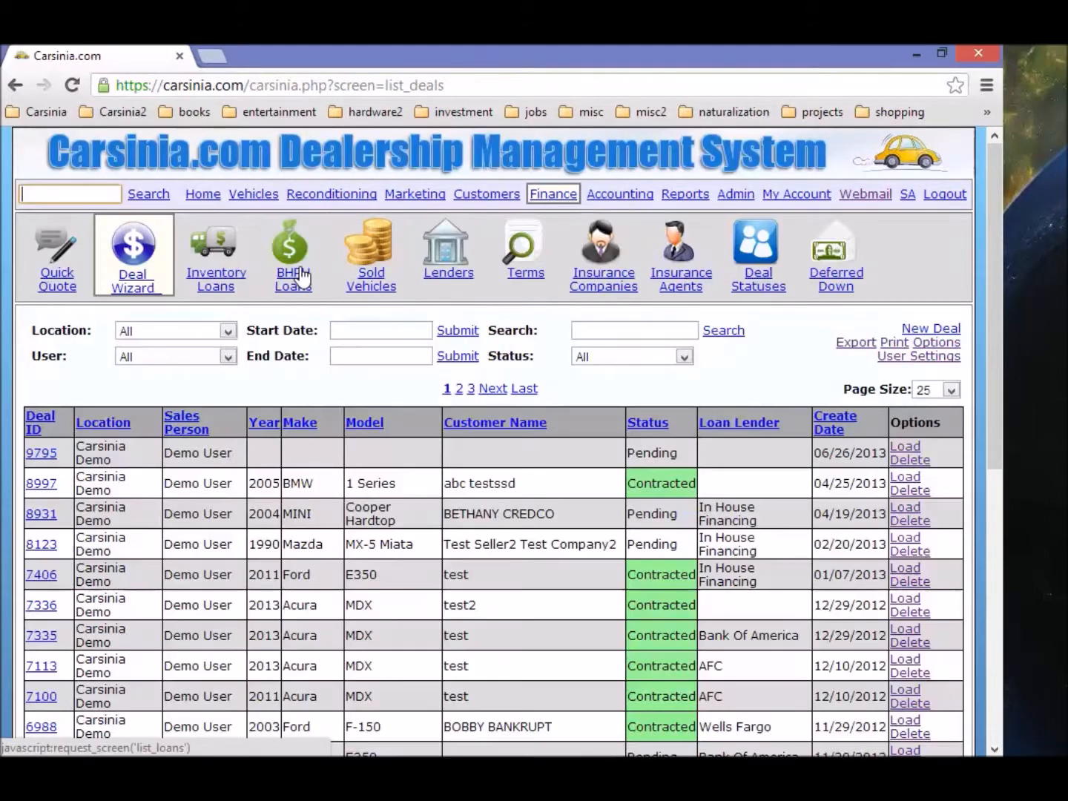
click(215, 273)
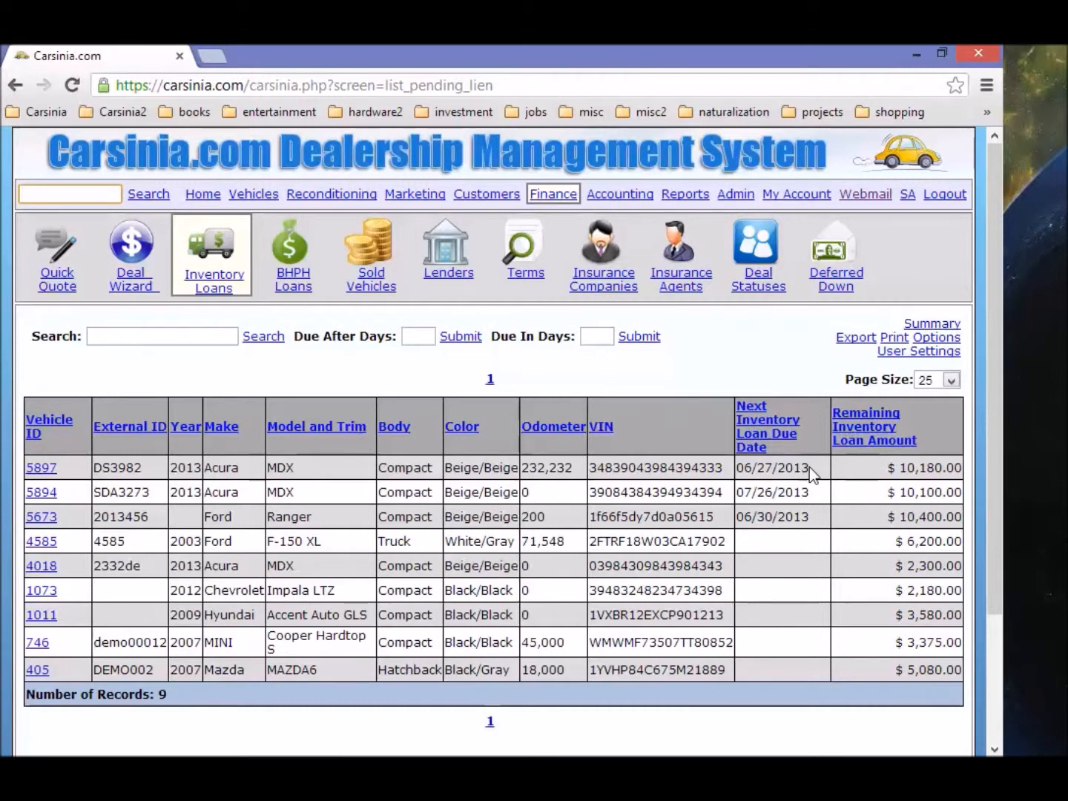
drag(811, 470, 577, 461)
click(608, 467)
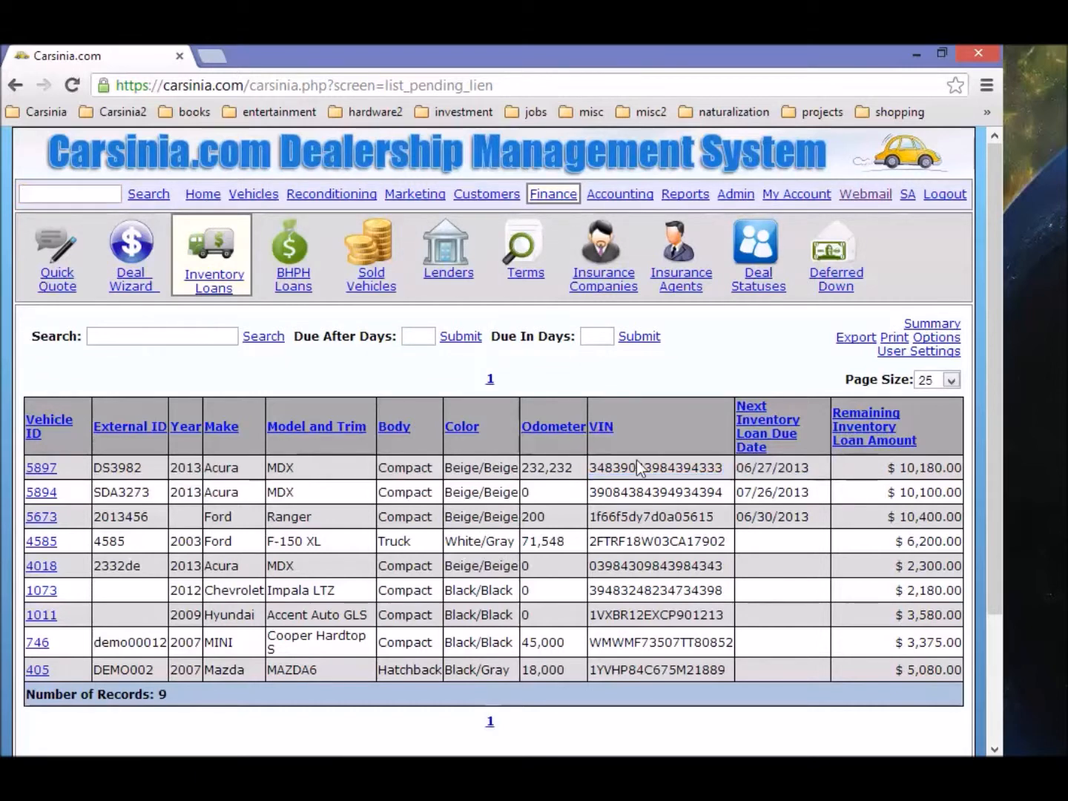
drag(899, 468, 964, 462)
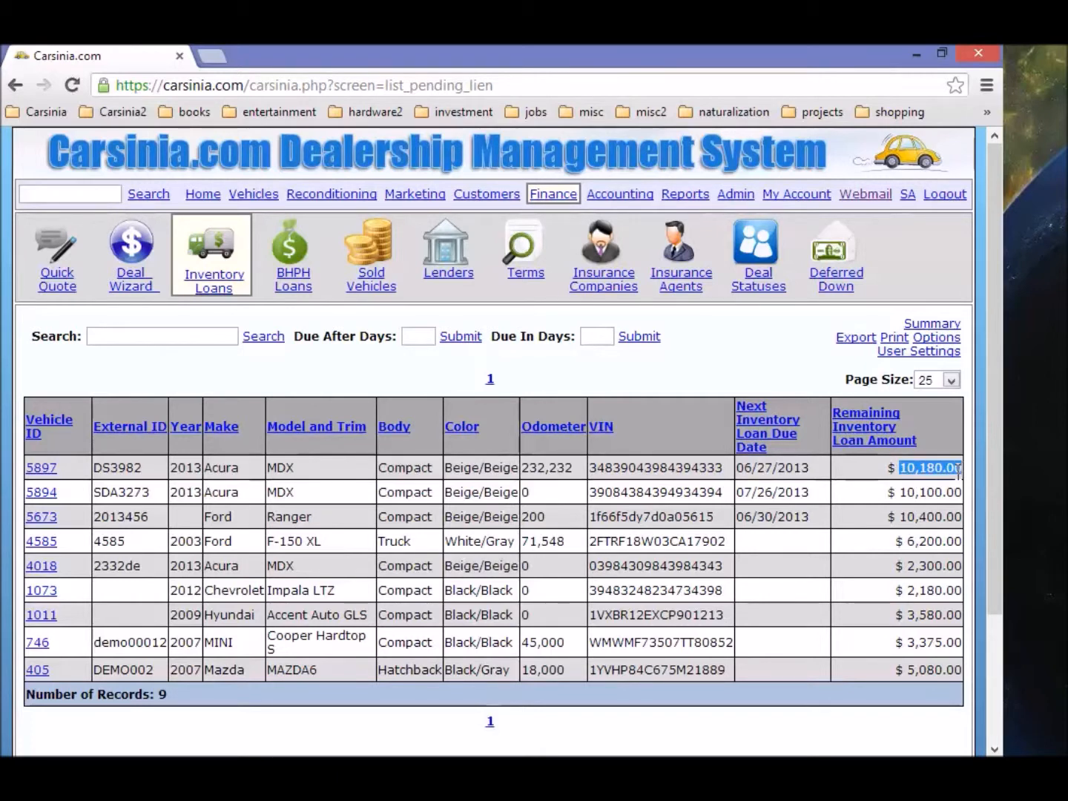
drag(813, 469, 740, 472)
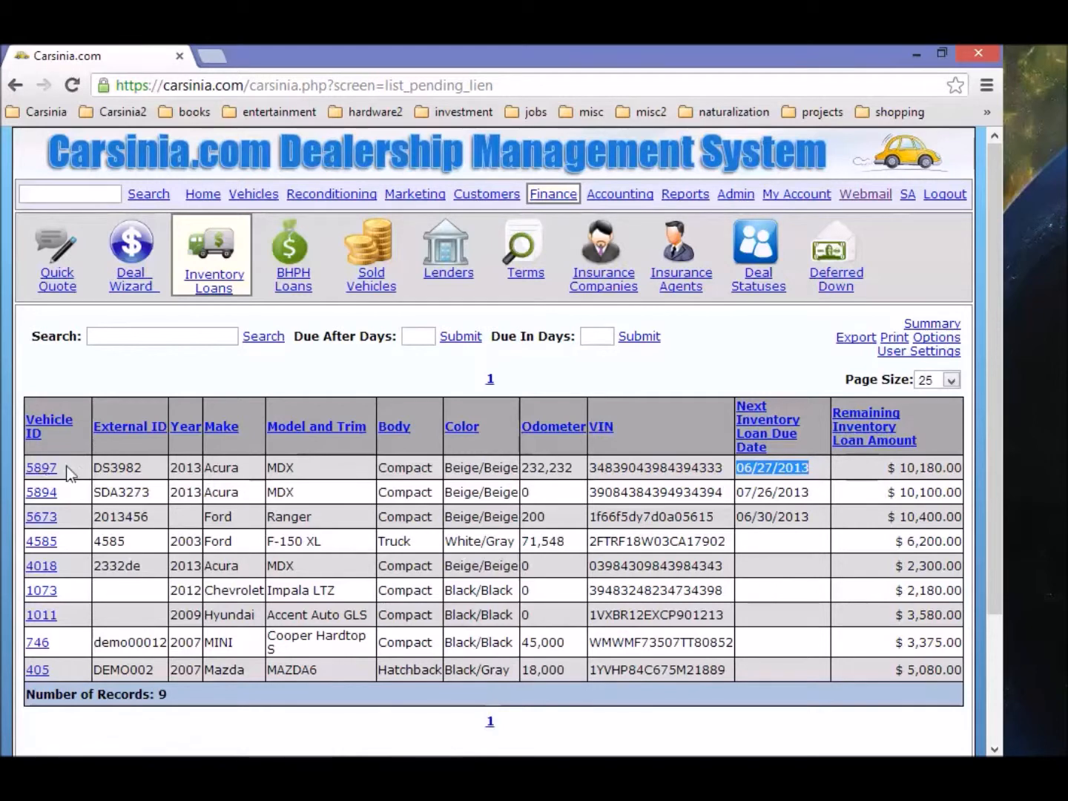
click(41, 469)
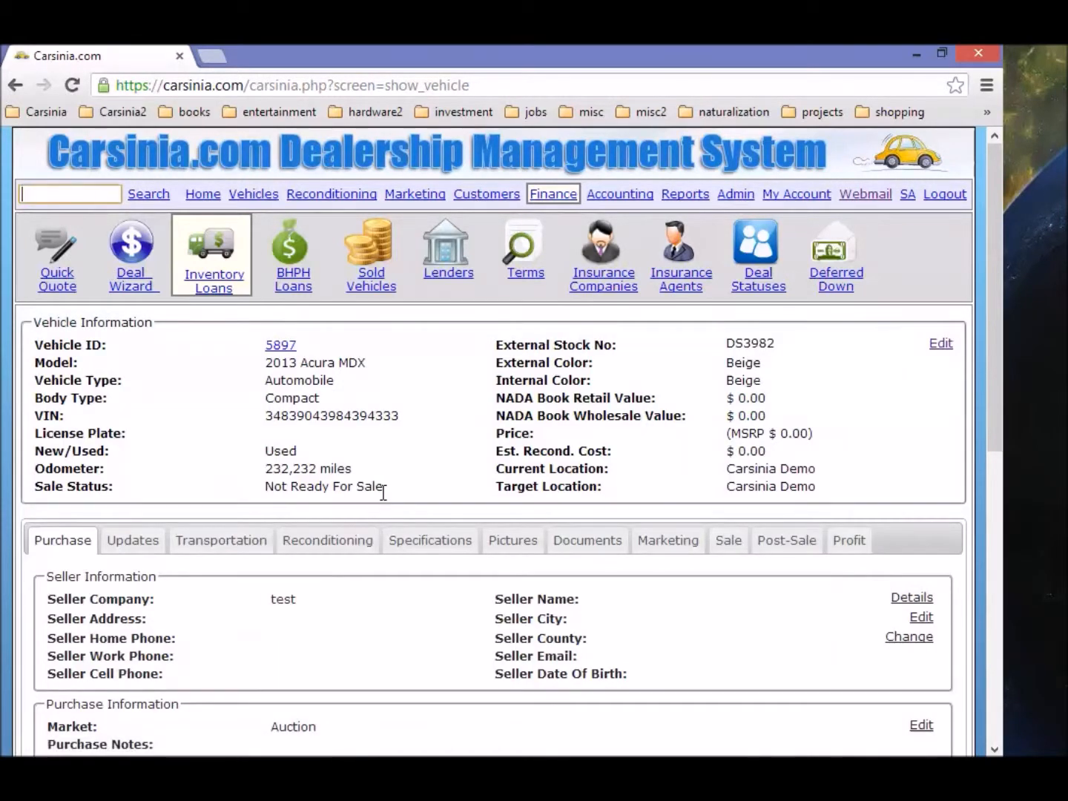
click(204, 282)
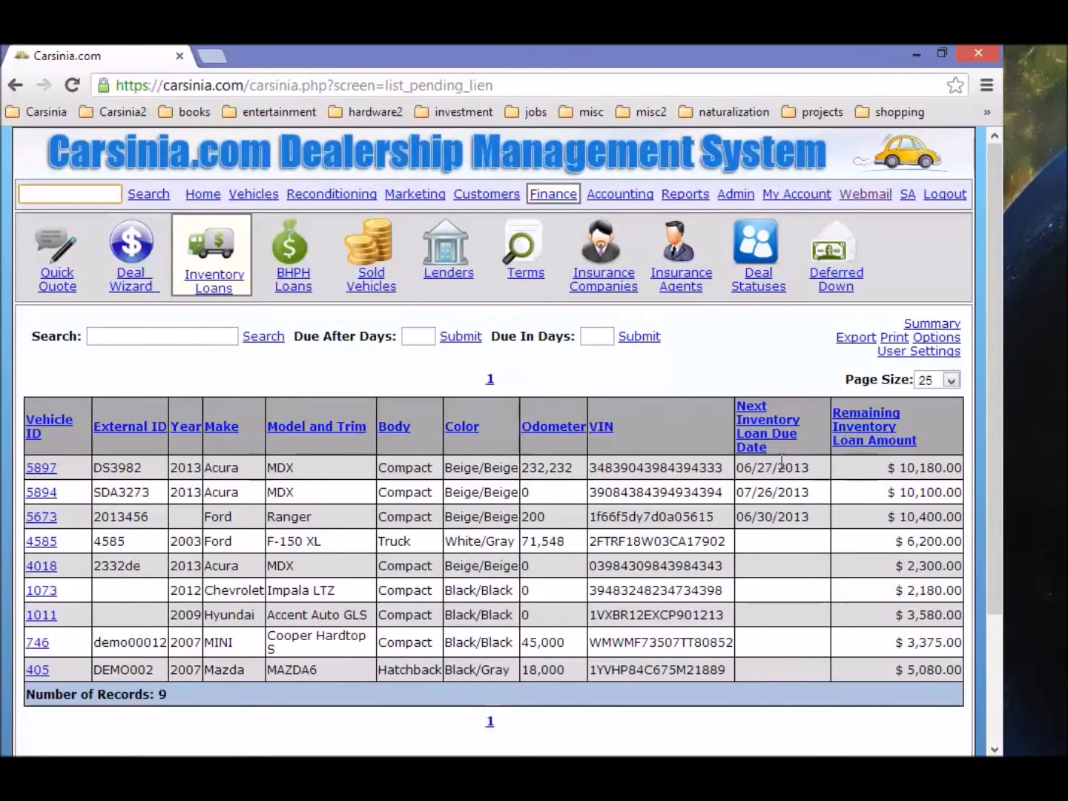
click(409, 335)
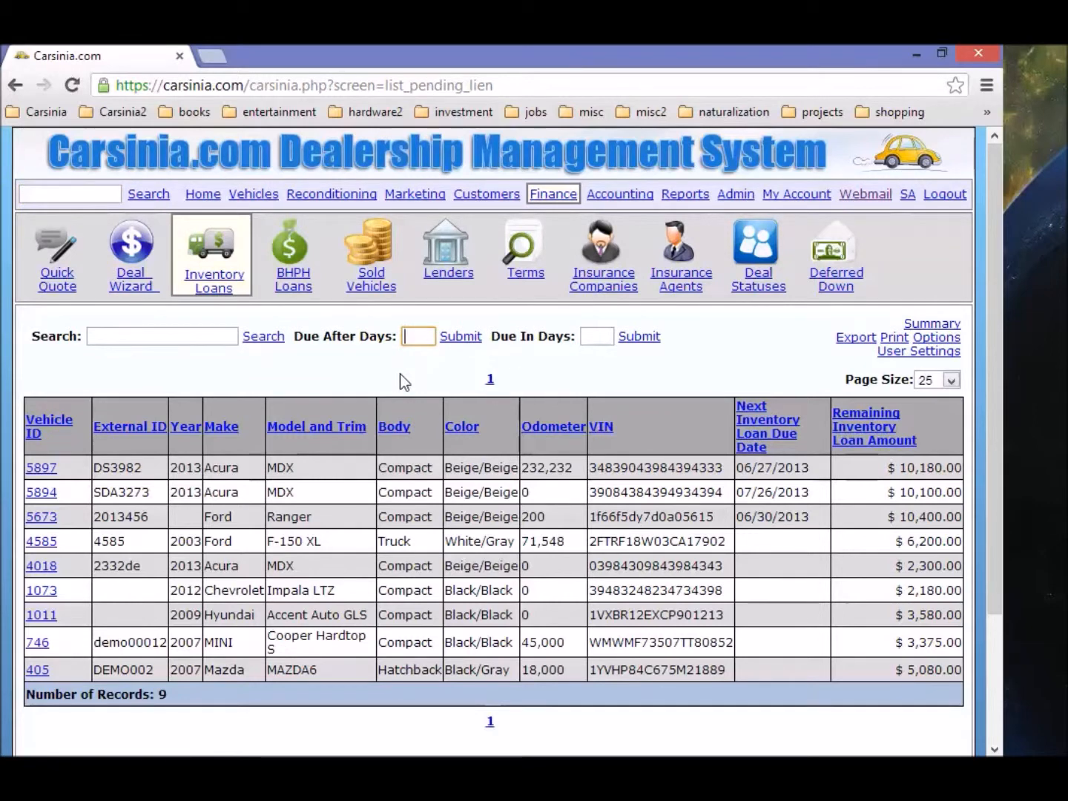
click(605, 336)
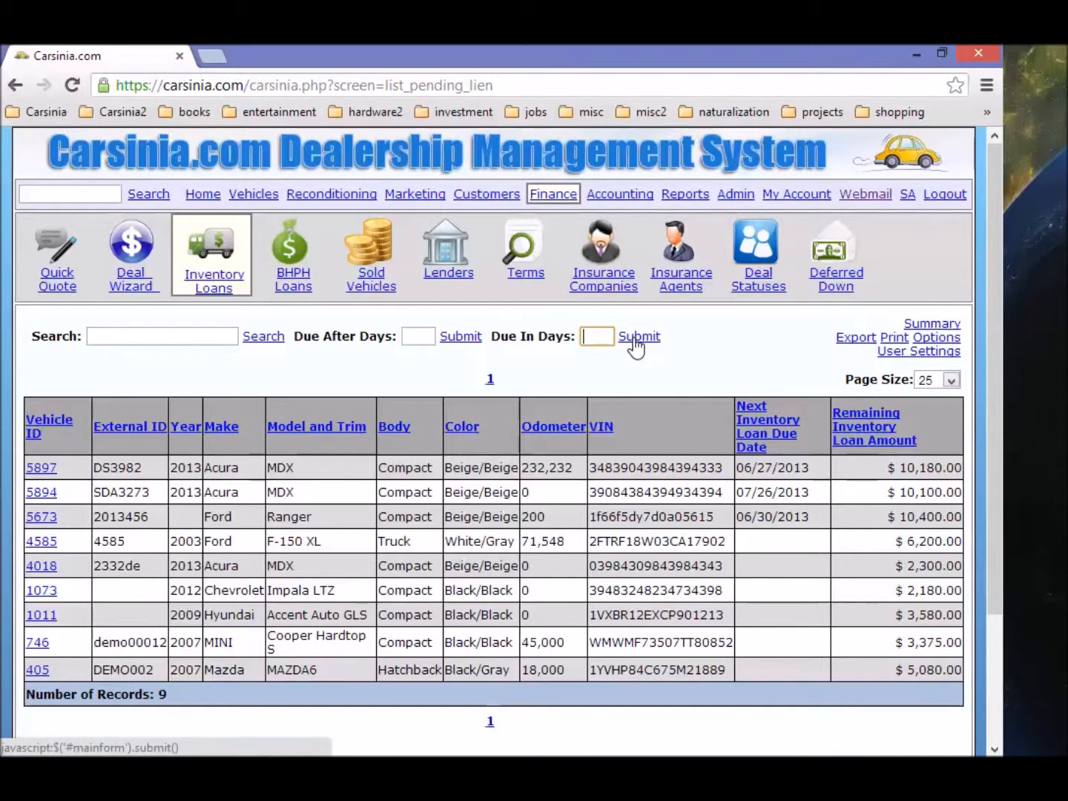
text(3)
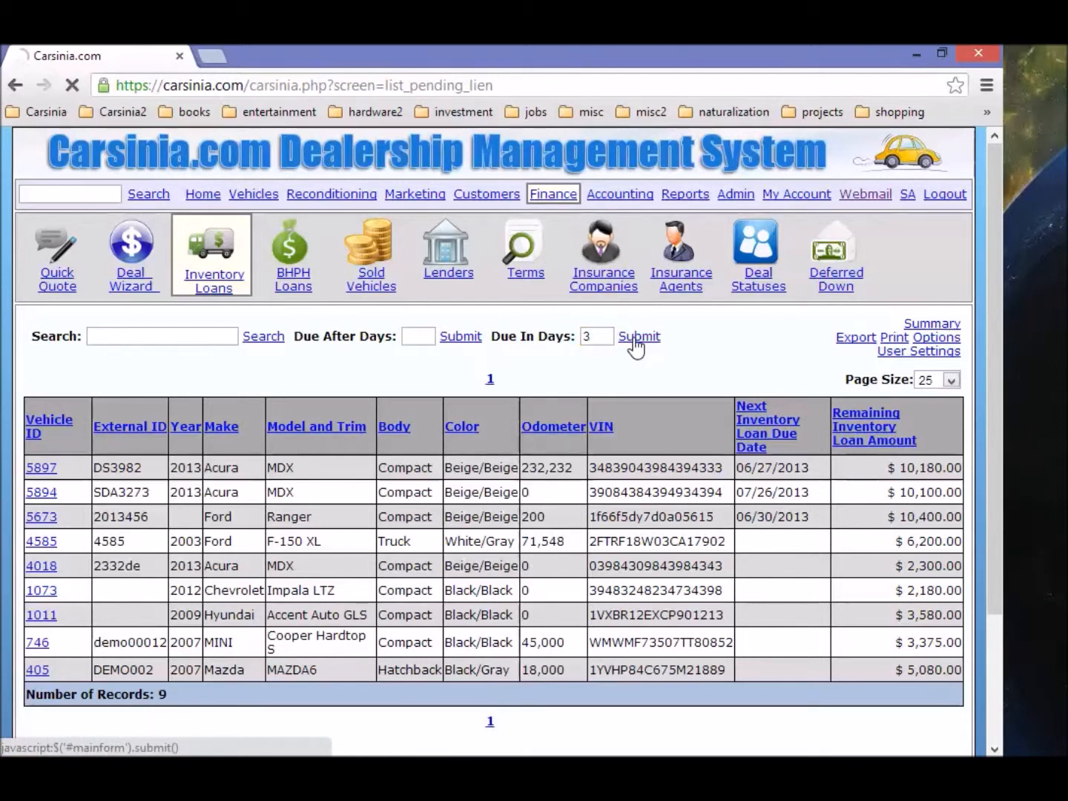
click(636, 337)
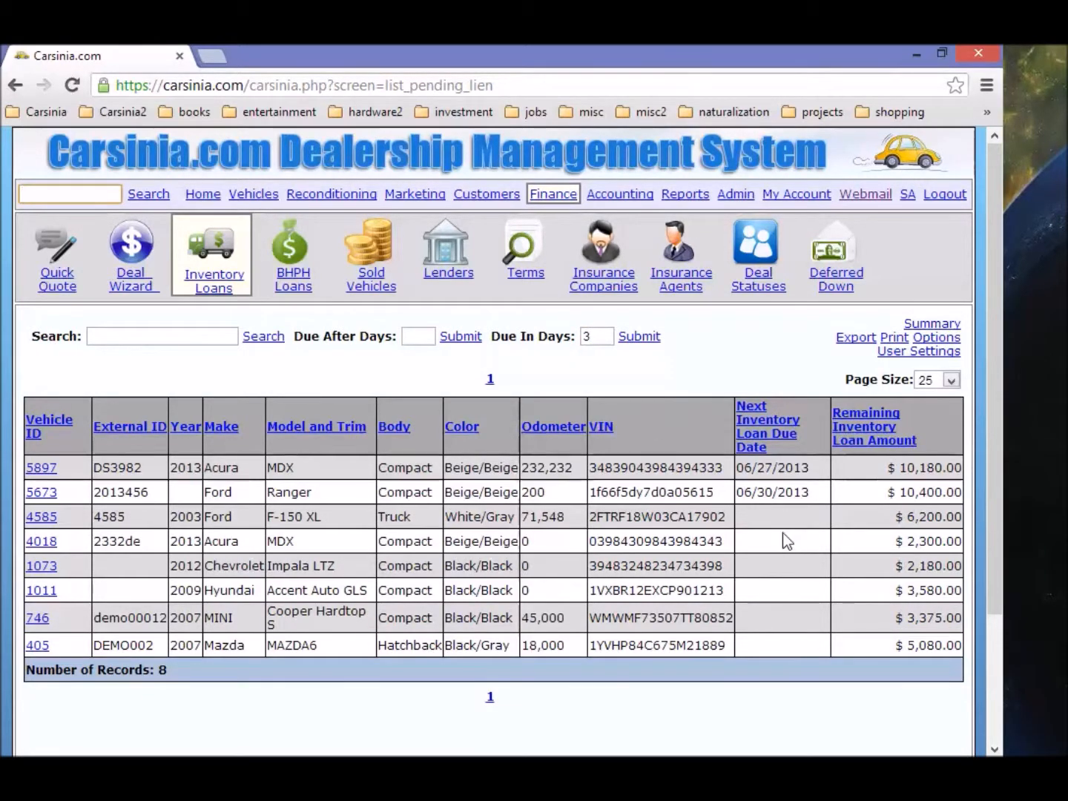
drag(589, 335, 551, 334)
key(BackSpace)
click(640, 337)
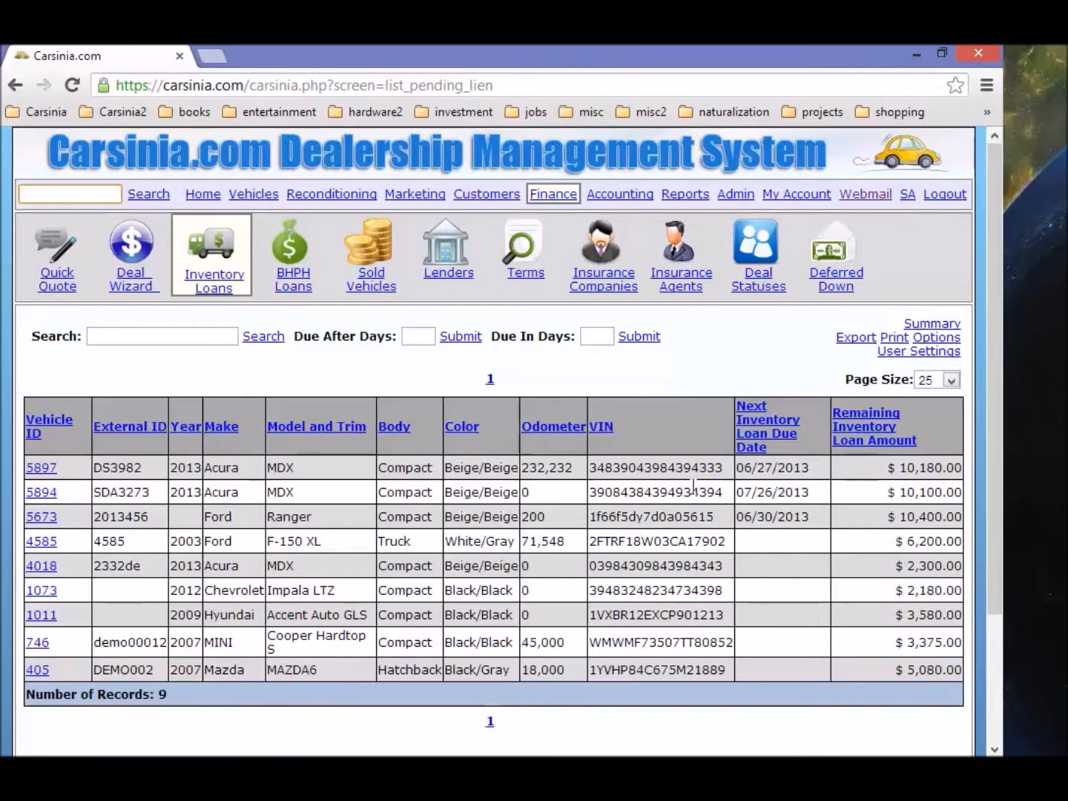
Step: Record the $80 inventory loan fee payment by check on vehicle 5897
click(57, 467)
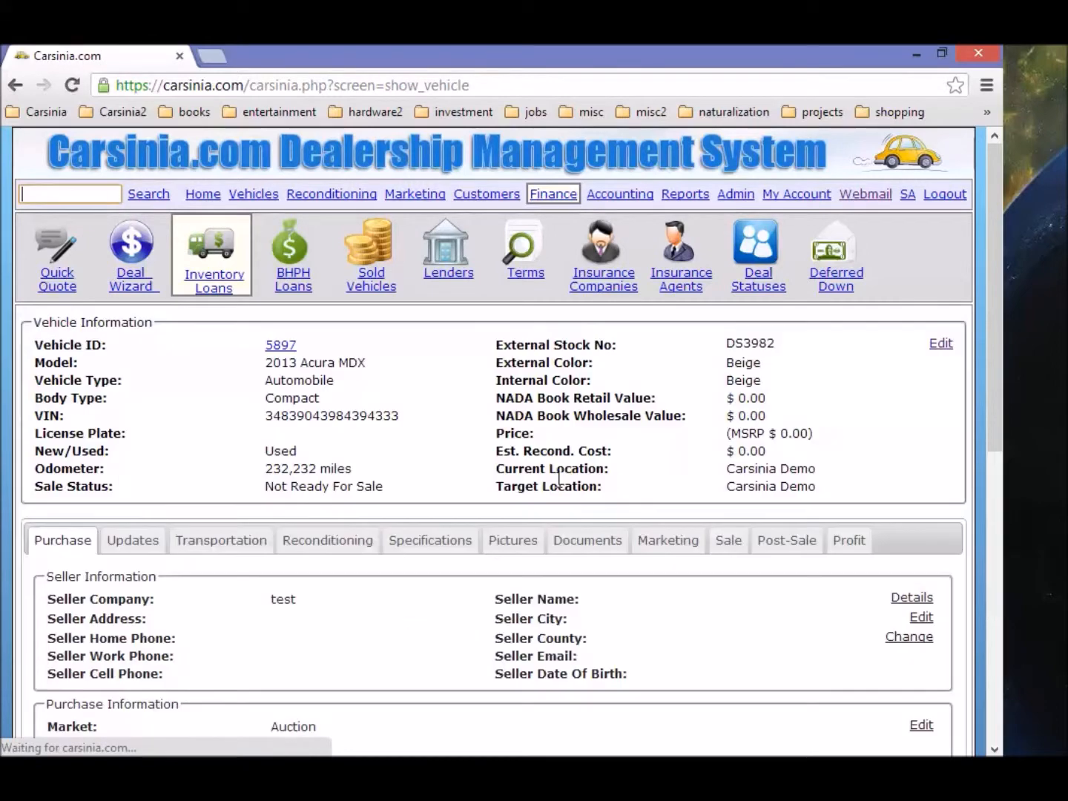
scroll(530, 491, down, 4)
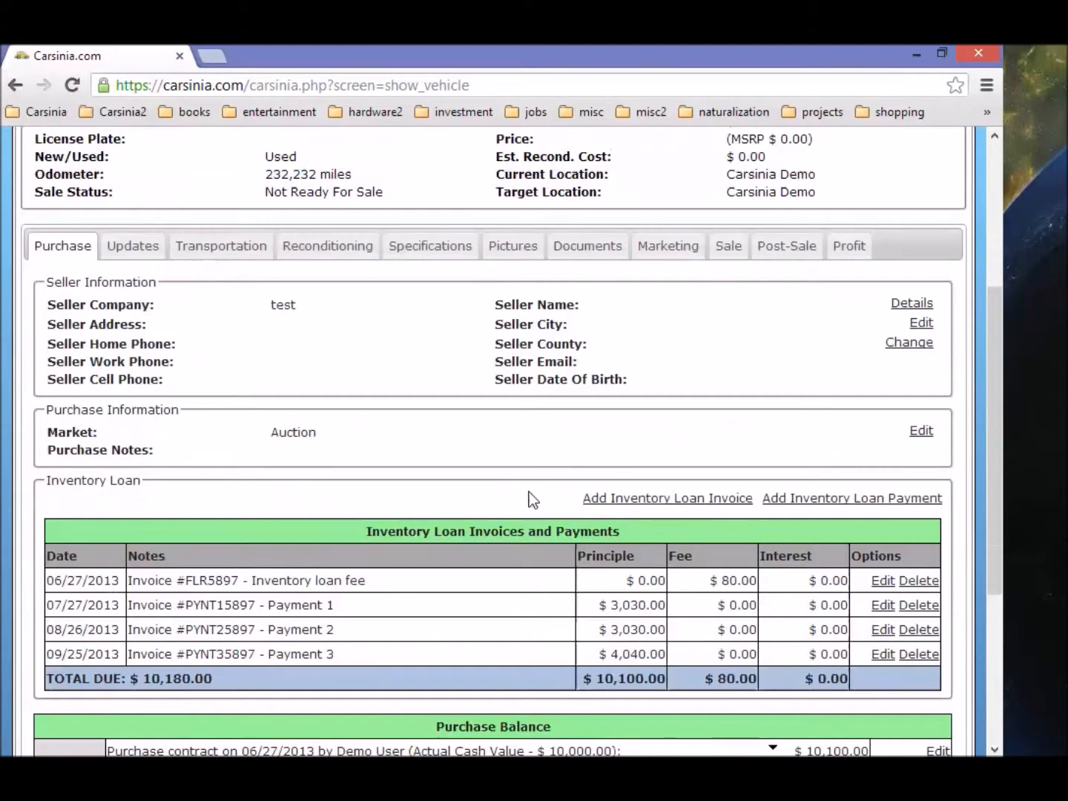
click(811, 499)
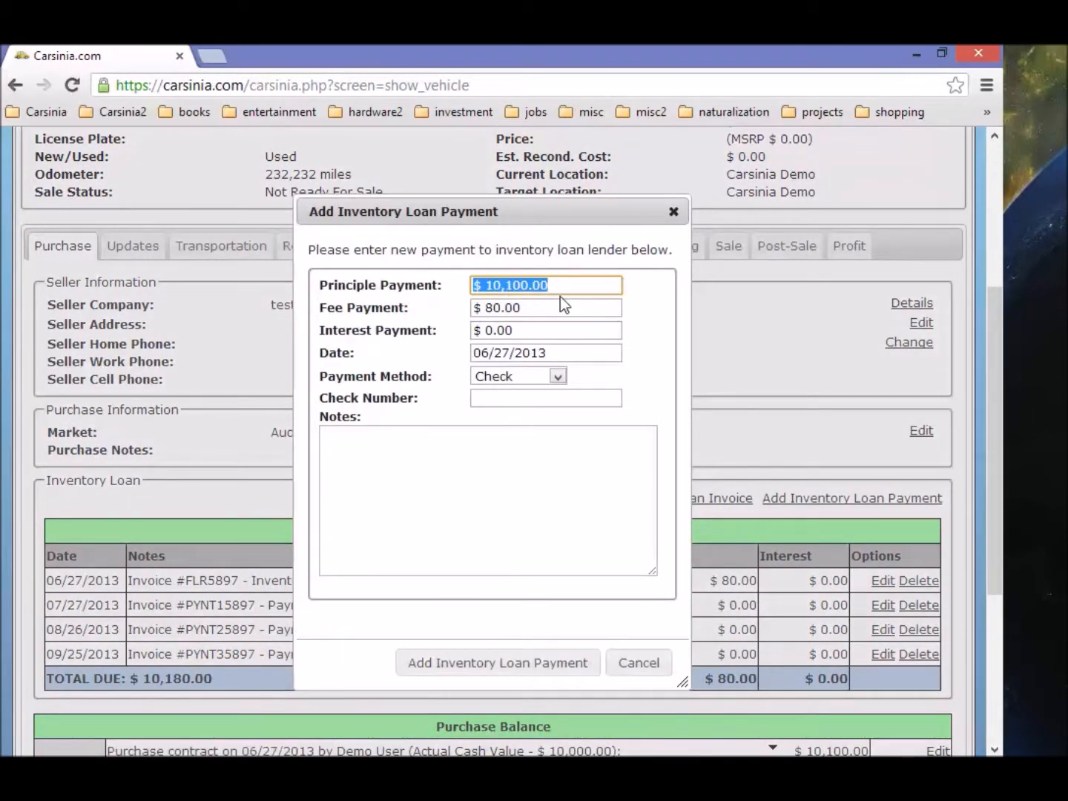
text(0)
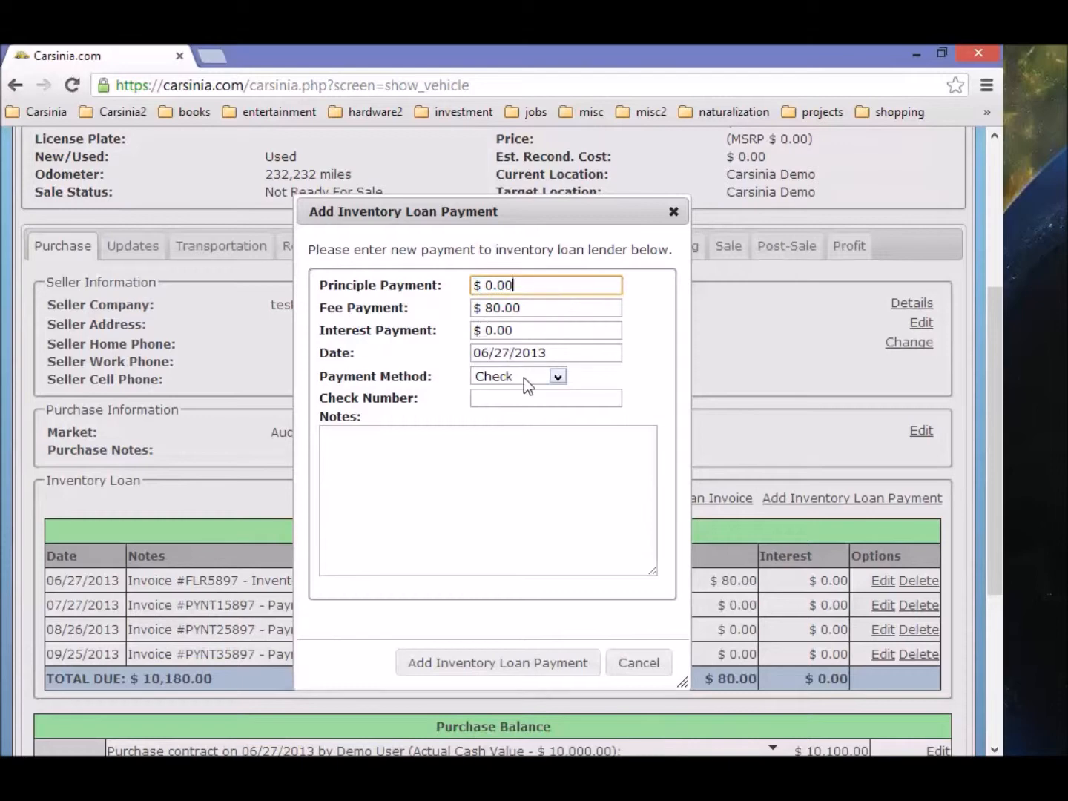
click(519, 398)
click(531, 664)
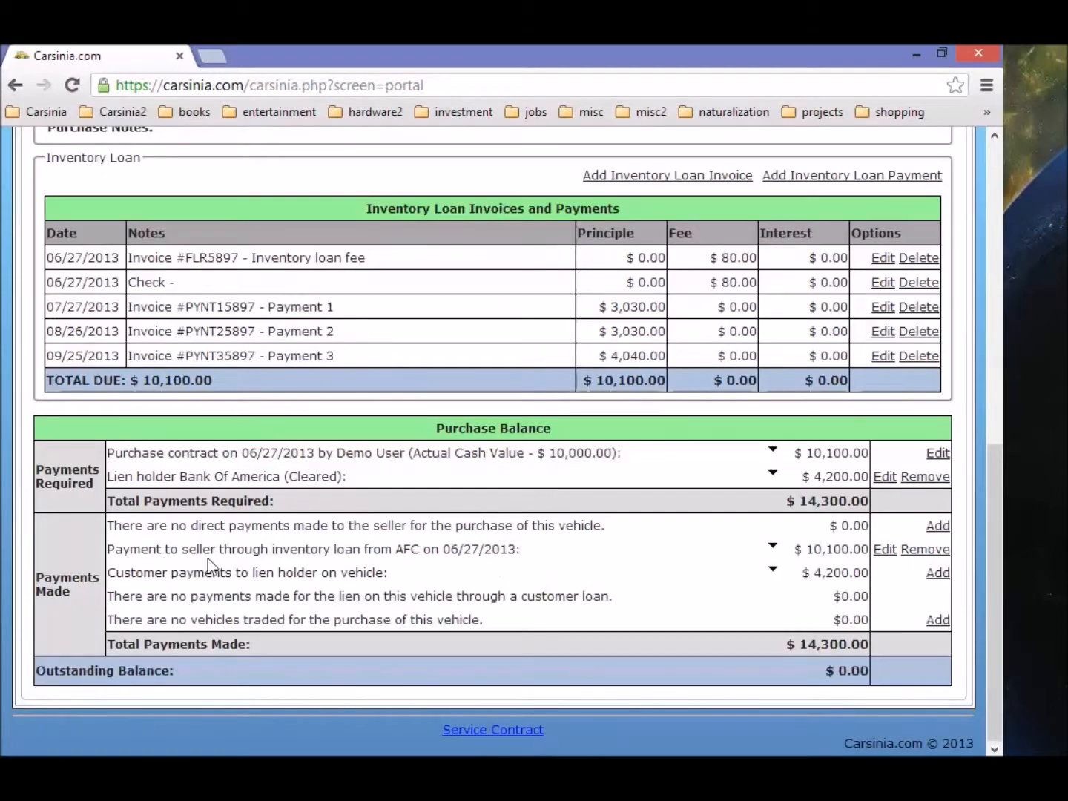
Step: Confirm the $10,100.00 now due and 07/27/2013 first payment, then open the Inventory Loans list
drag(143, 380, 214, 380)
scroll(254, 404, up, 5)
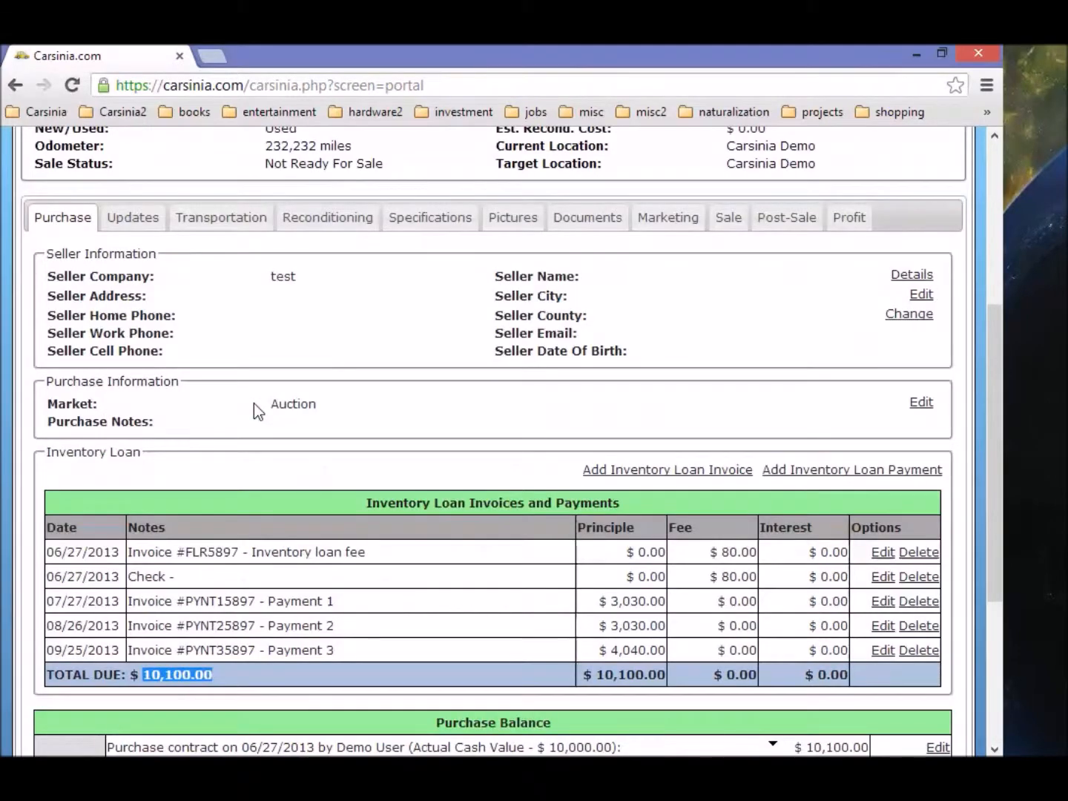
scroll(254, 404, down, 5)
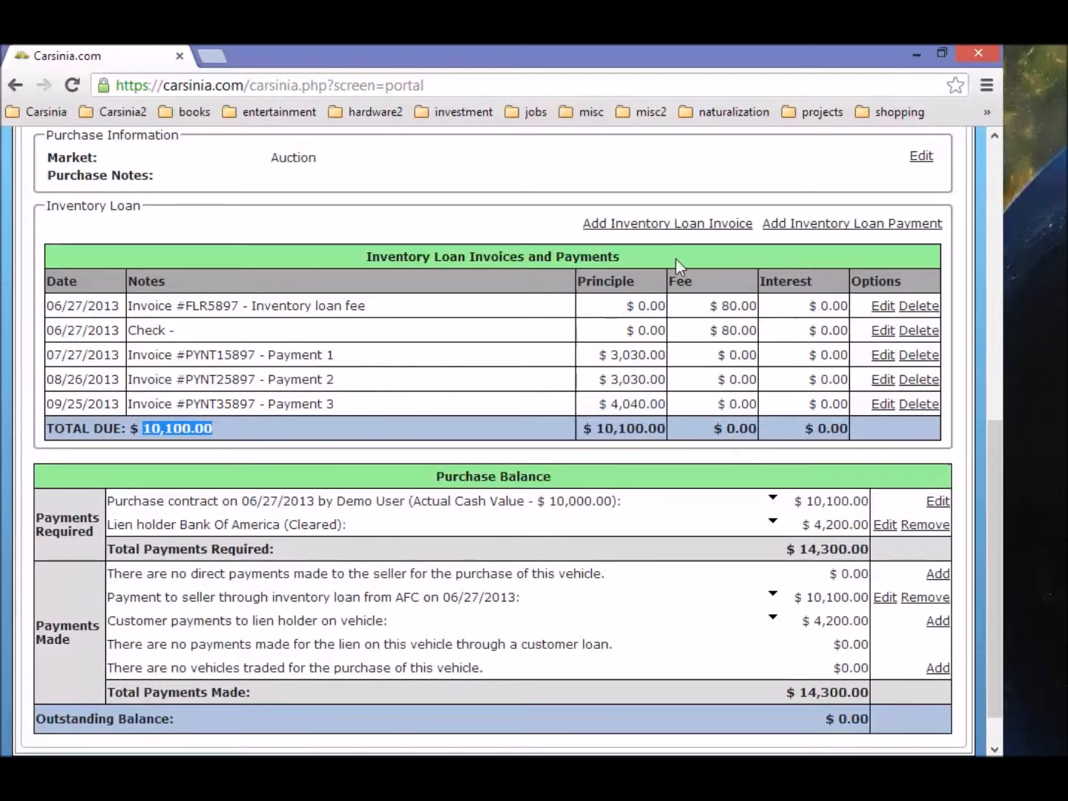
scroll(742, 445, down, 1)
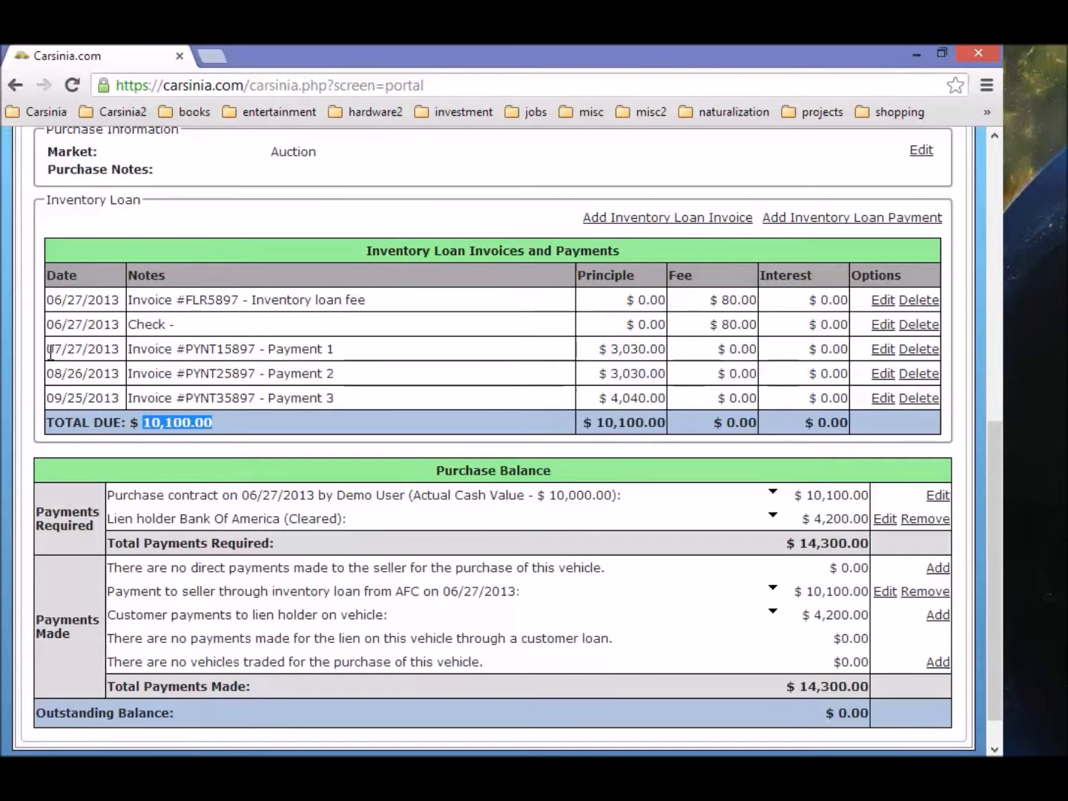
drag(49, 351, 116, 350)
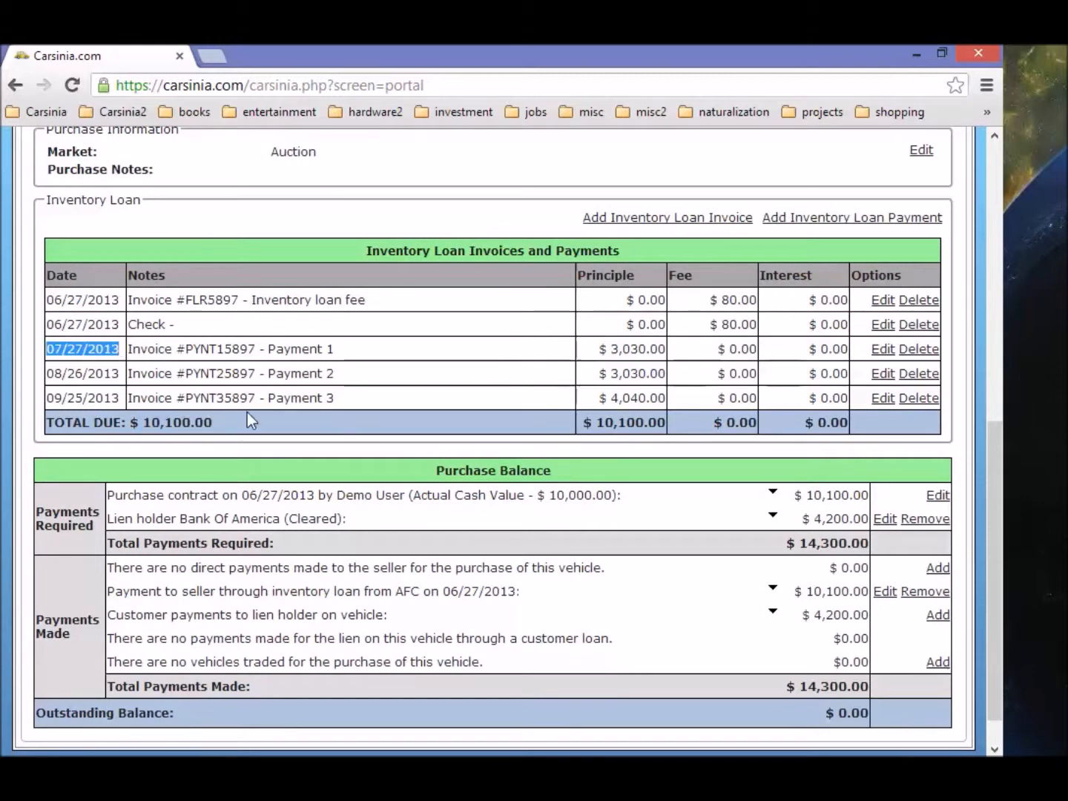
scroll(247, 412, up, 8)
click(226, 271)
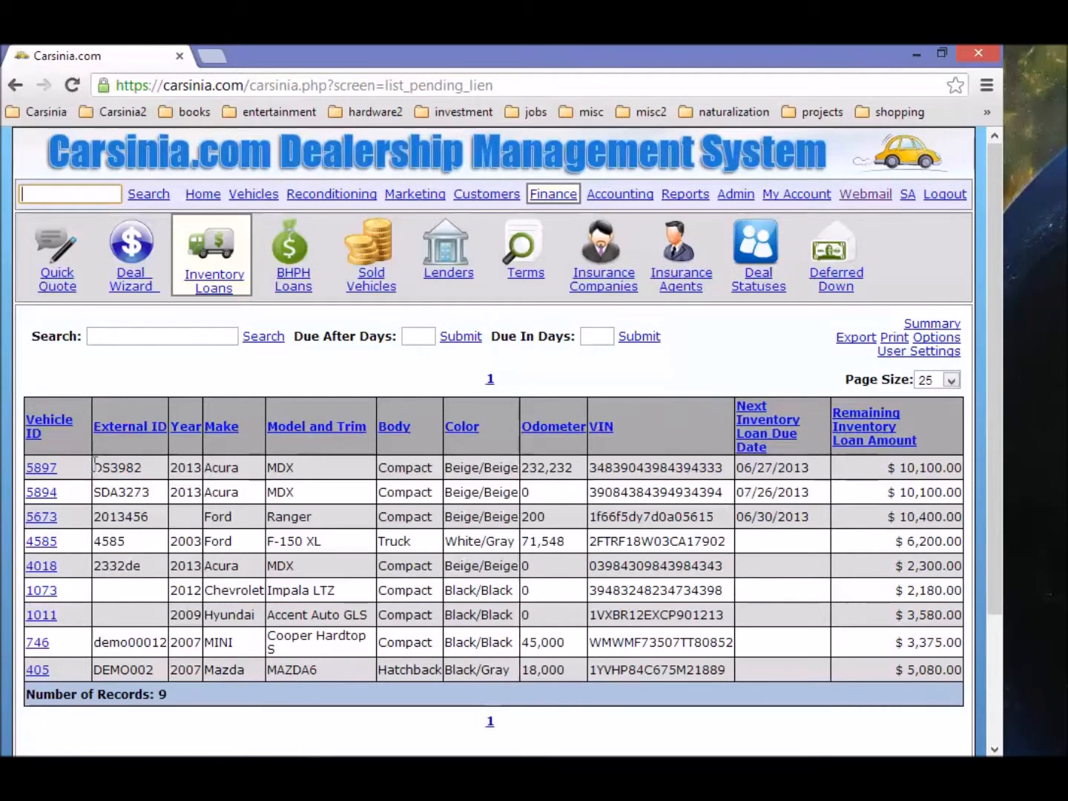
drag(811, 468, 739, 469)
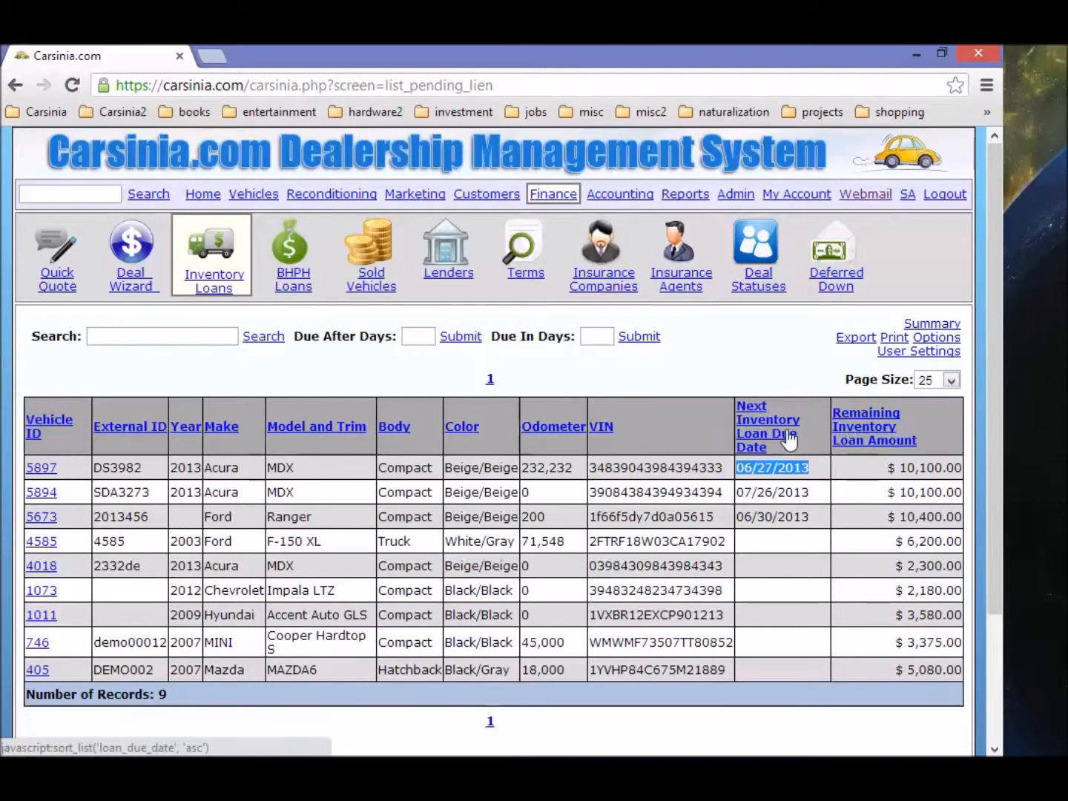
drag(822, 467, 737, 471)
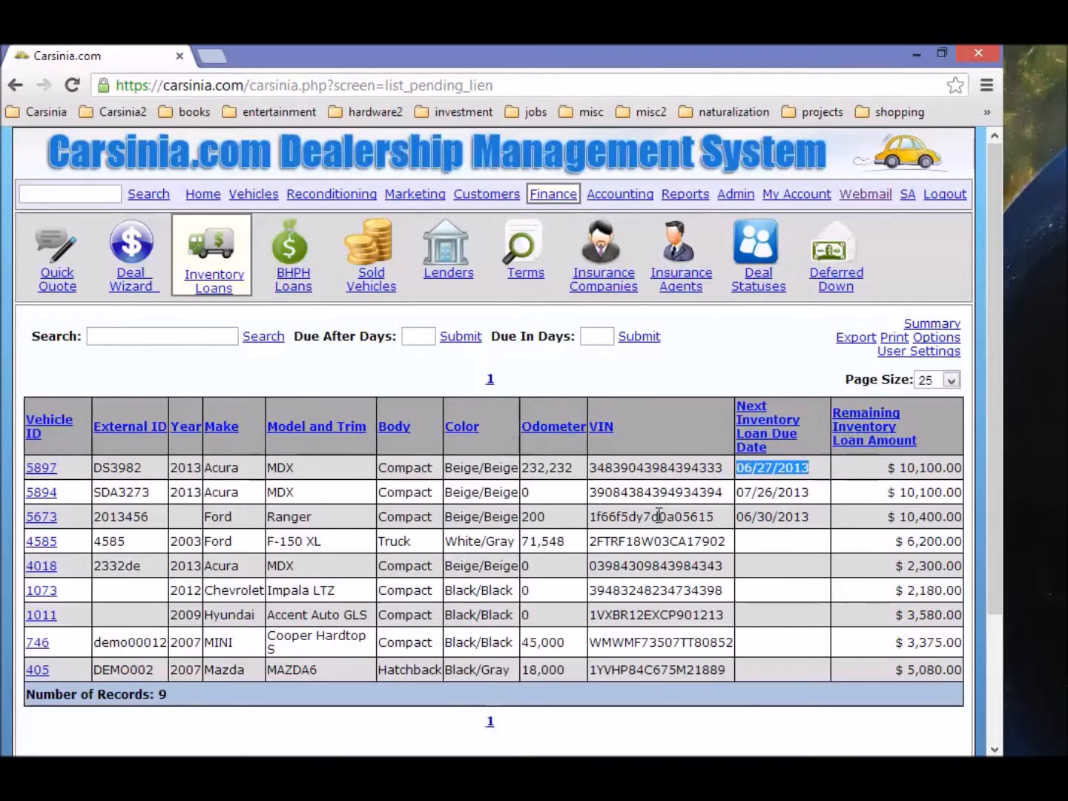
drag(901, 468, 957, 471)
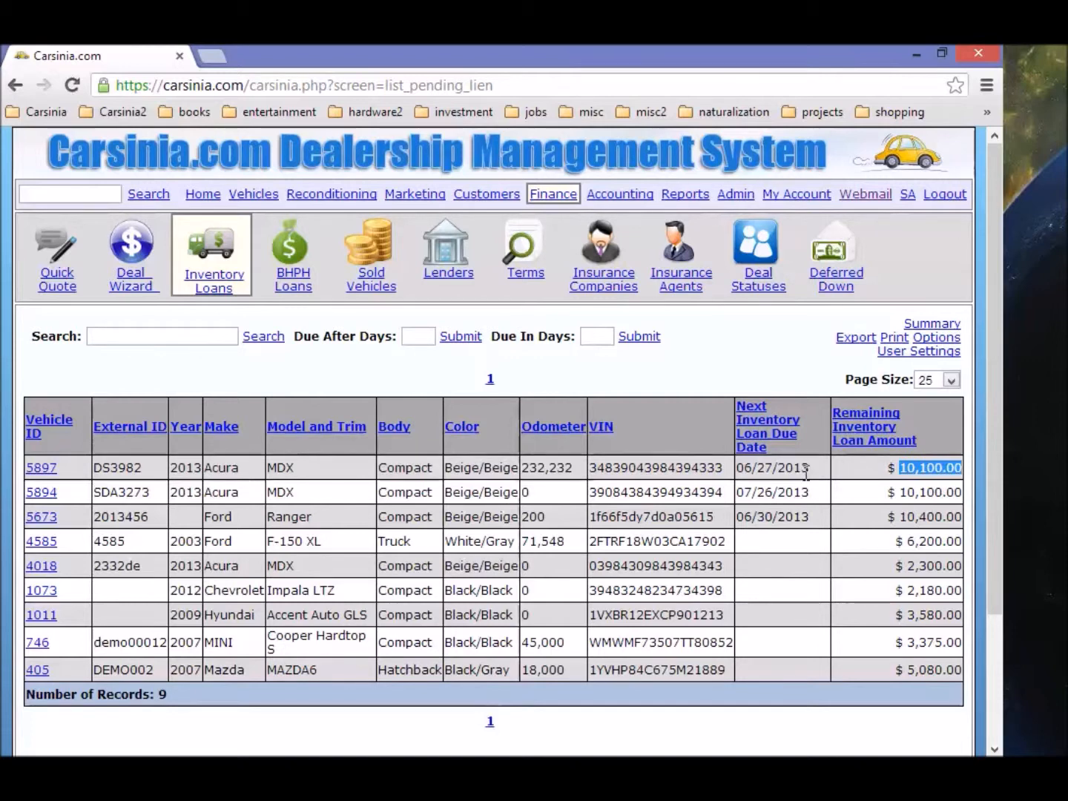
drag(811, 469, 739, 472)
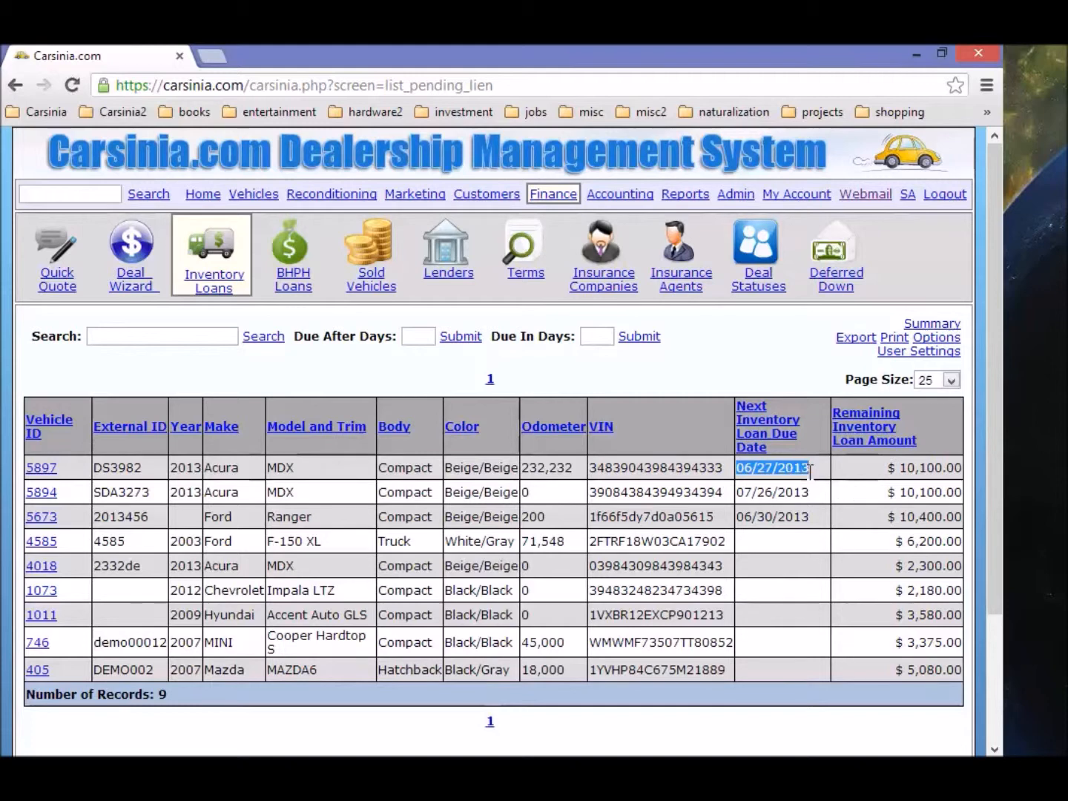
click(226, 281)
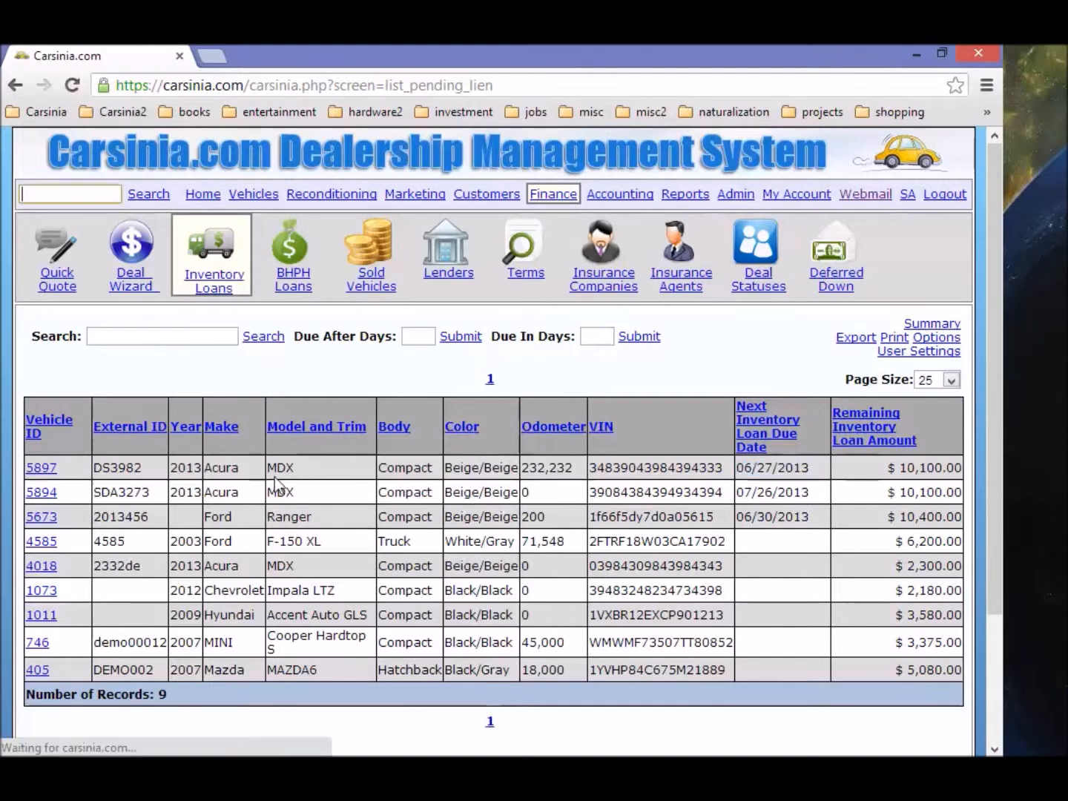
click(47, 466)
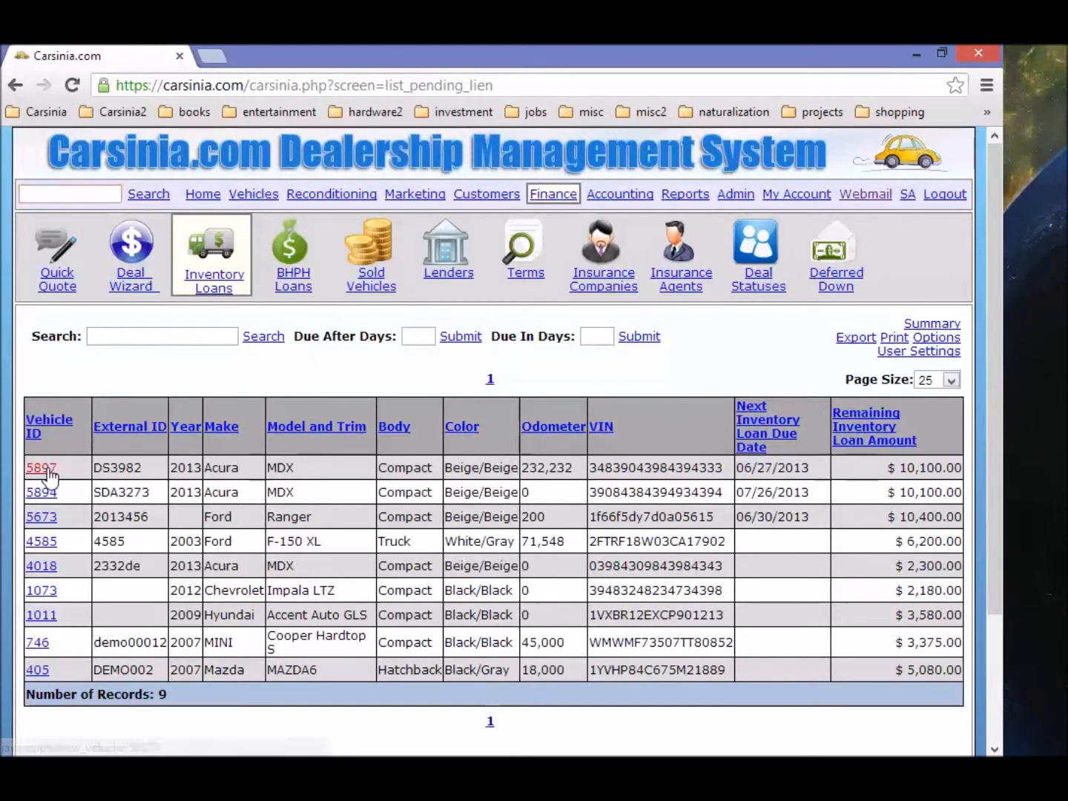
scroll(151, 550, down, 5)
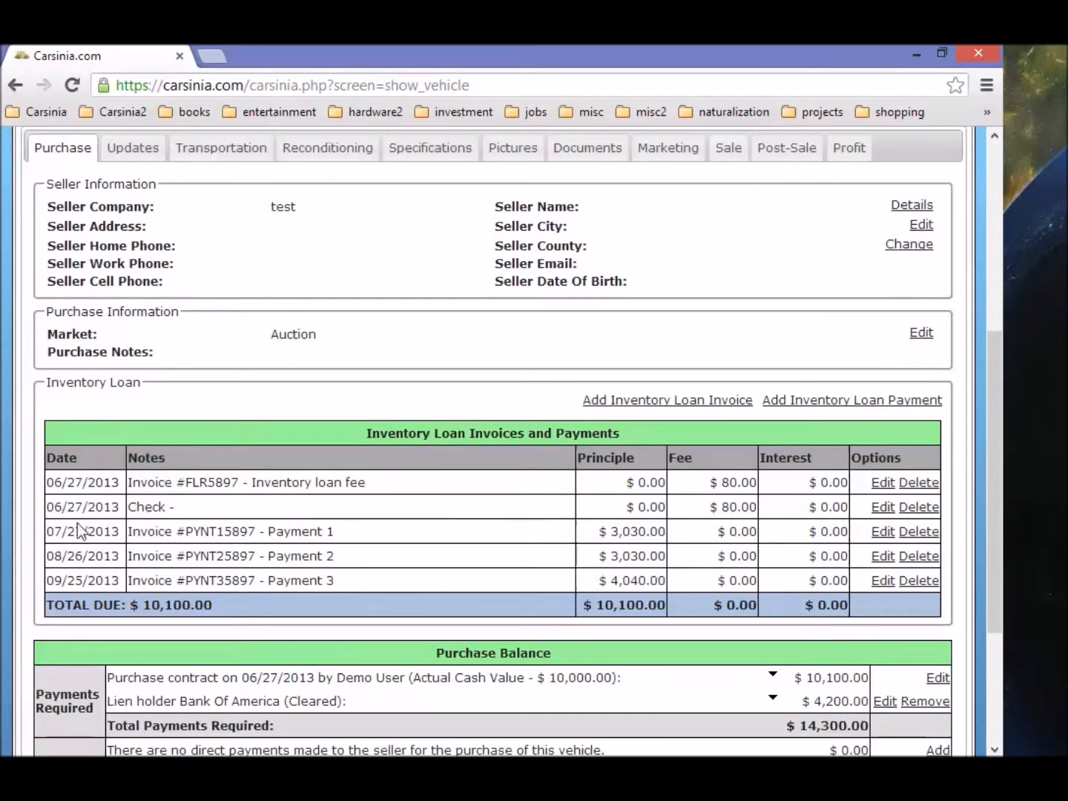
drag(121, 536, 47, 534)
scroll(174, 442, up, 5)
click(217, 288)
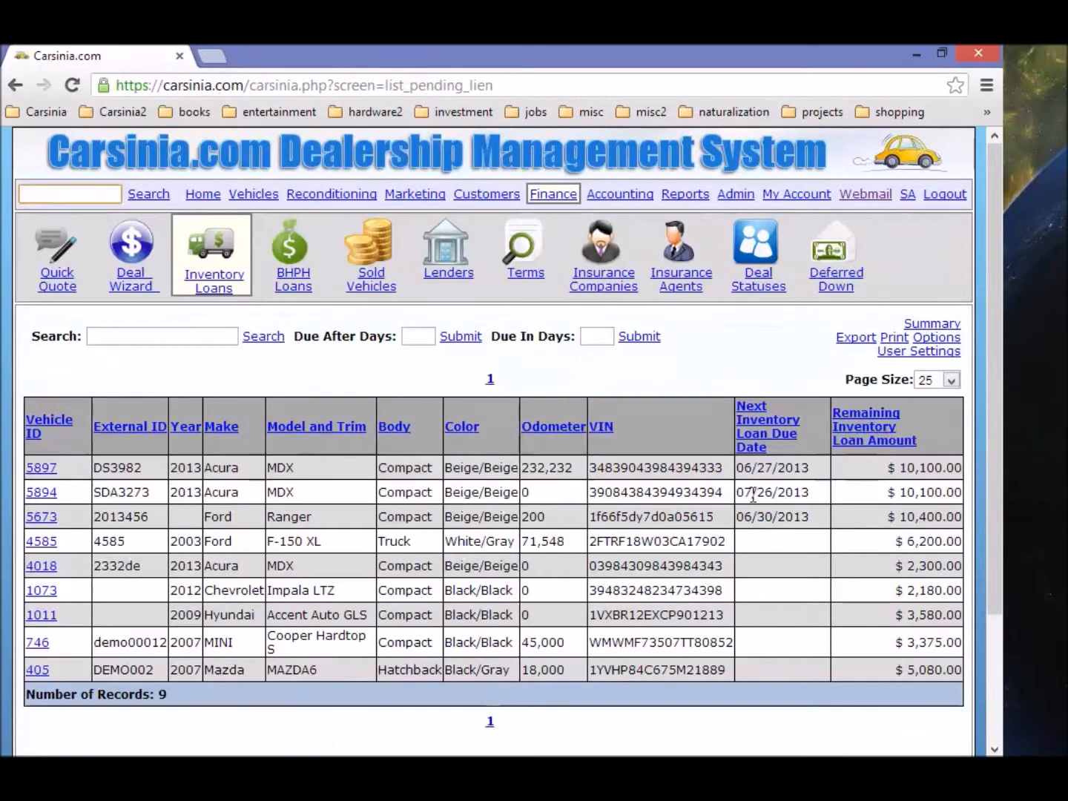
click(42, 493)
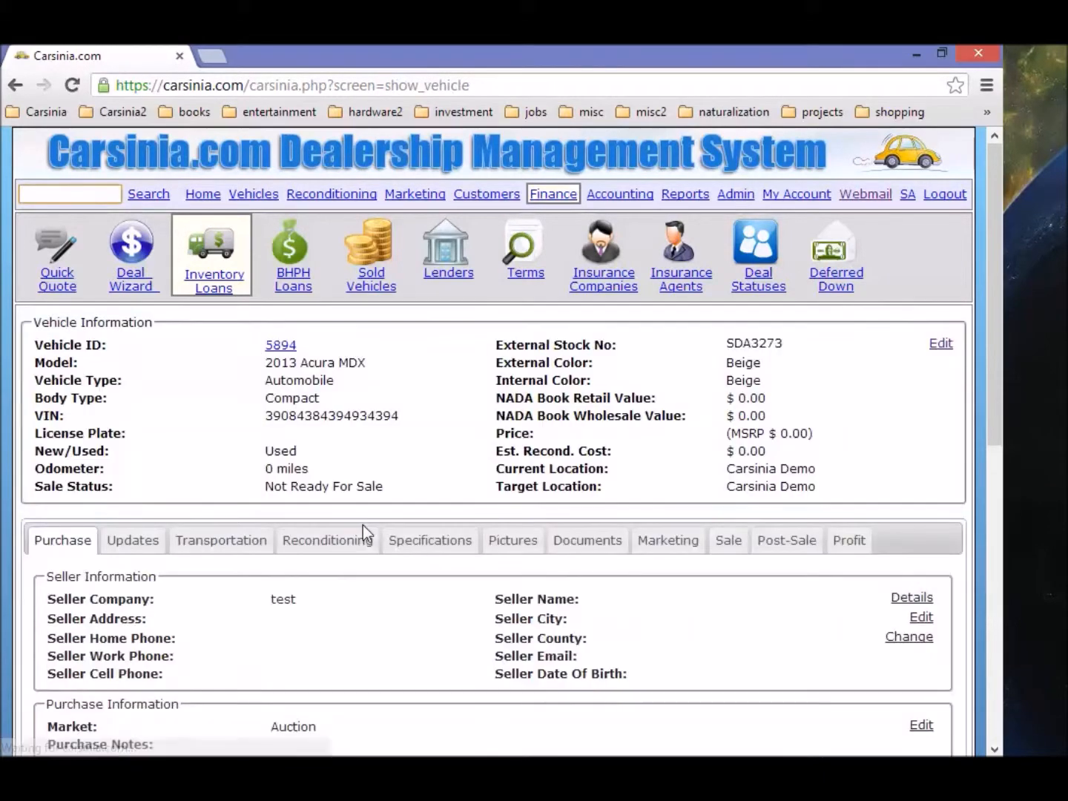
scroll(363, 526, down, 5)
scroll(364, 531, down, 1)
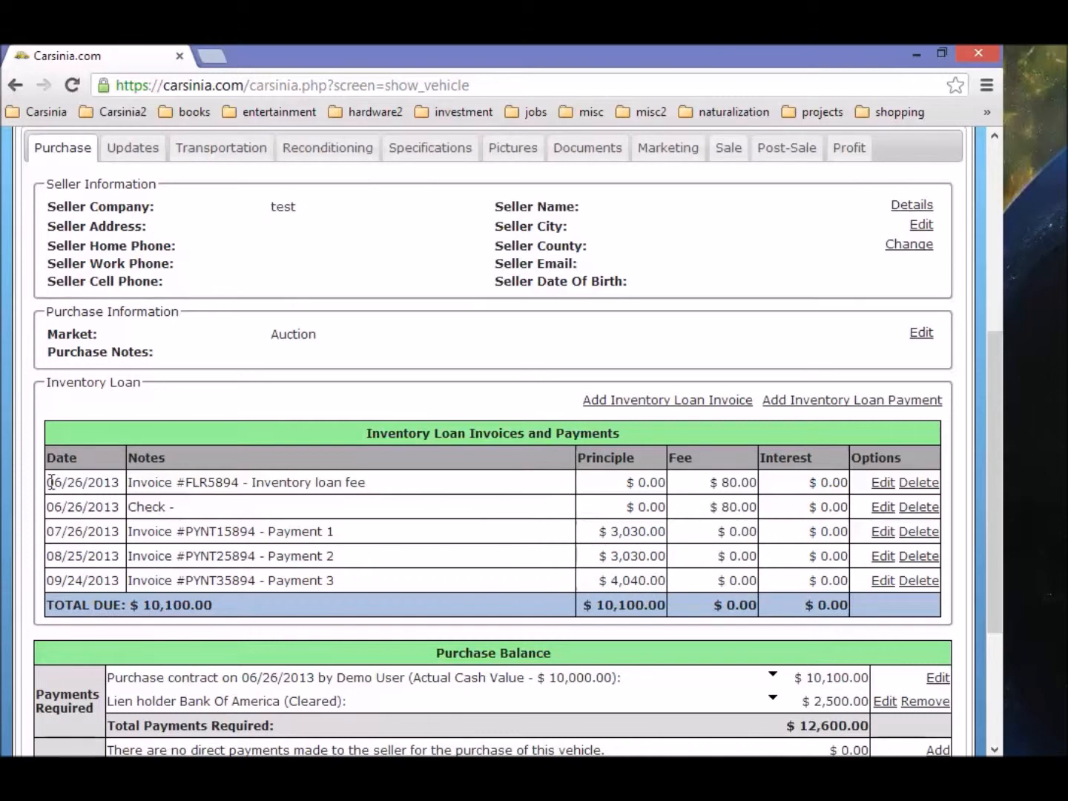
drag(49, 484, 119, 487)
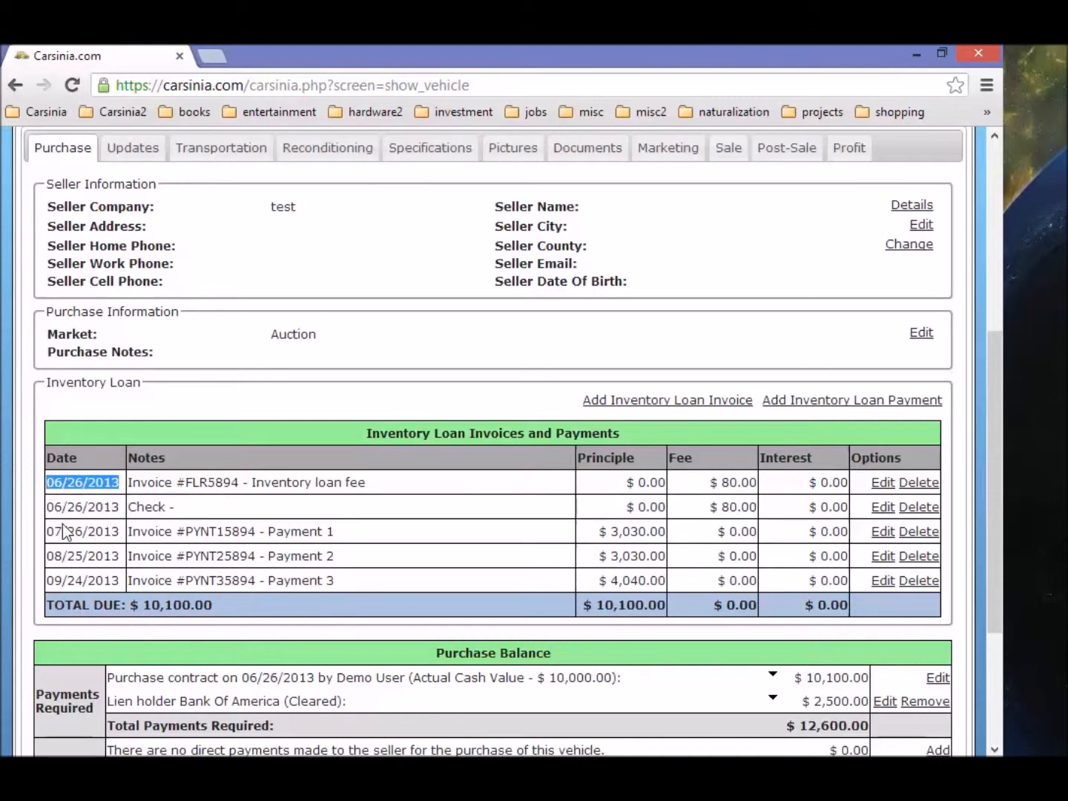
drag(121, 531, 47, 531)
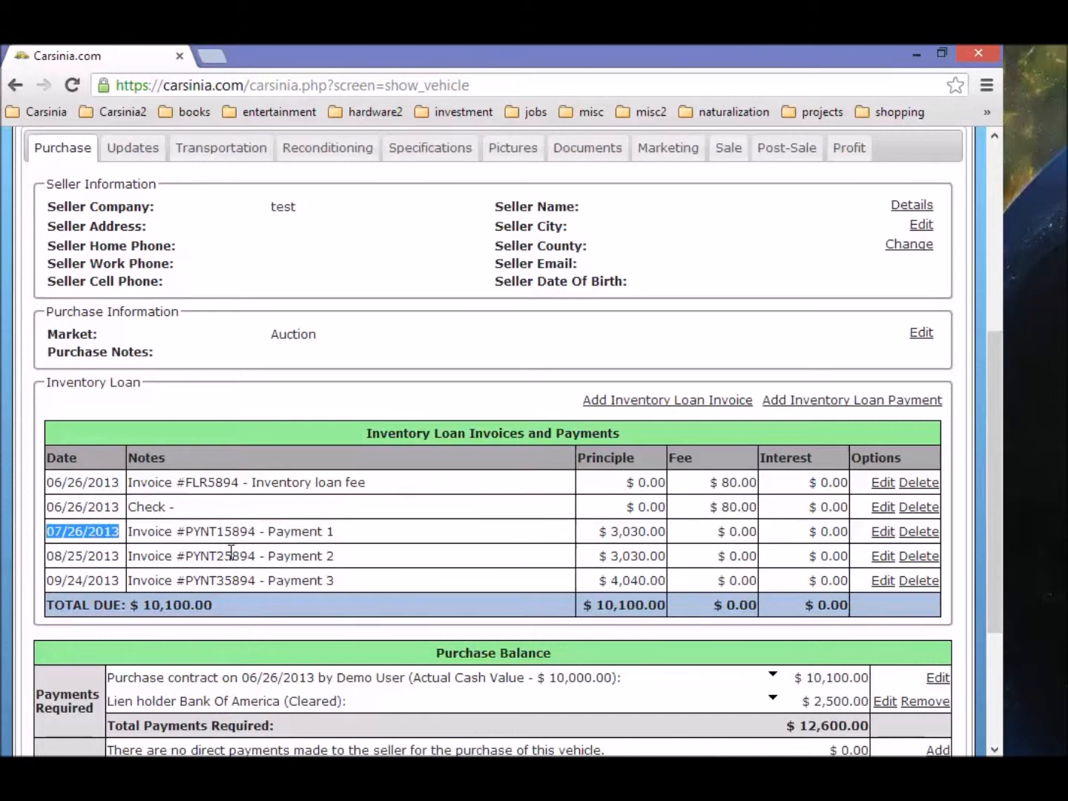
scroll(232, 552, up, 5)
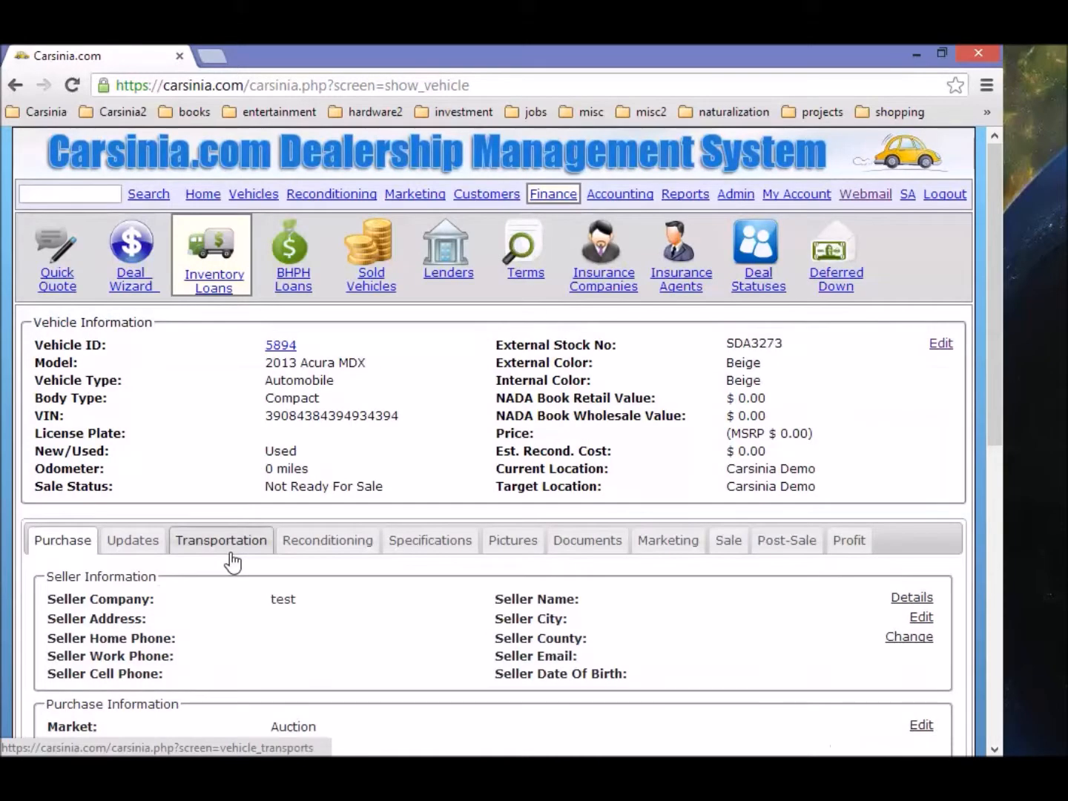
click(207, 269)
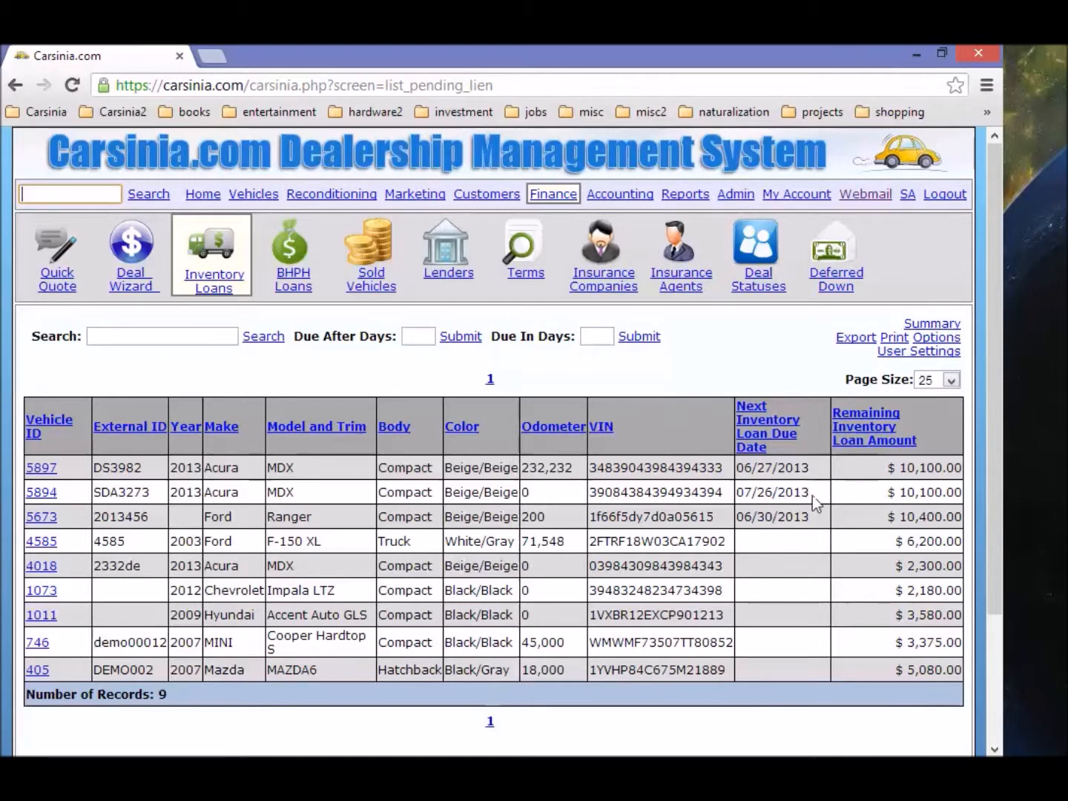
drag(814, 491, 738, 492)
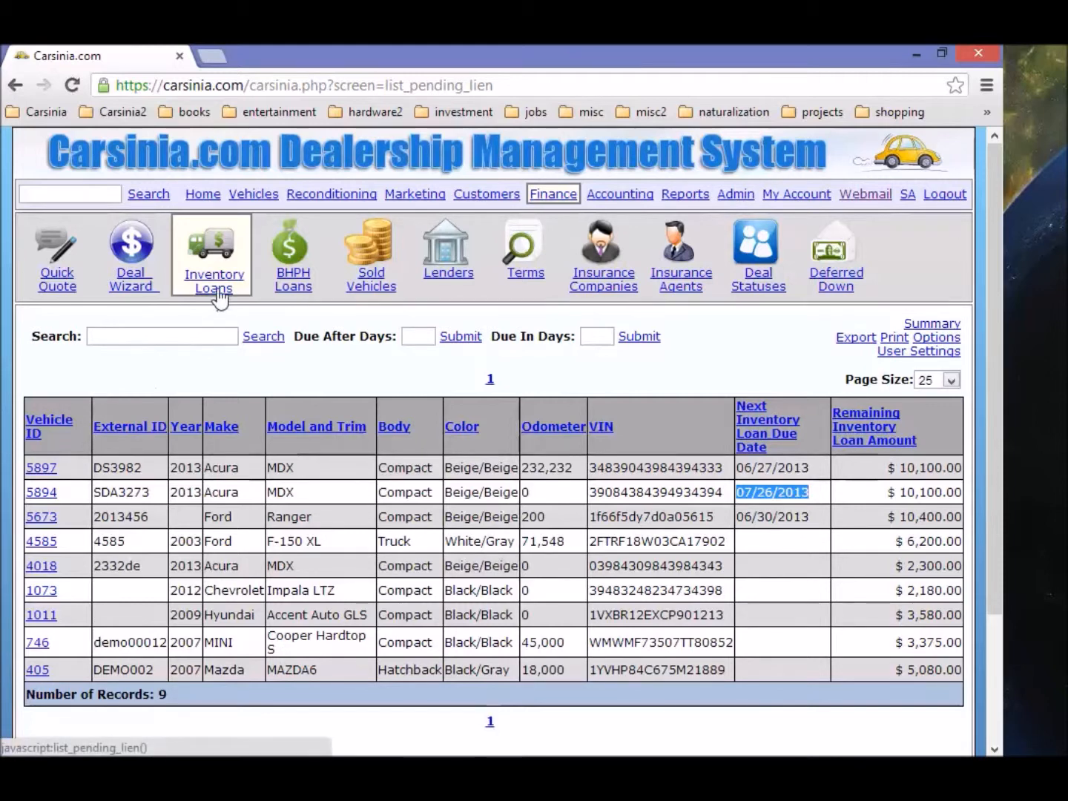
Step: Open vehicle 5897's record and look over its $10,100.00 inventory loan
click(41, 468)
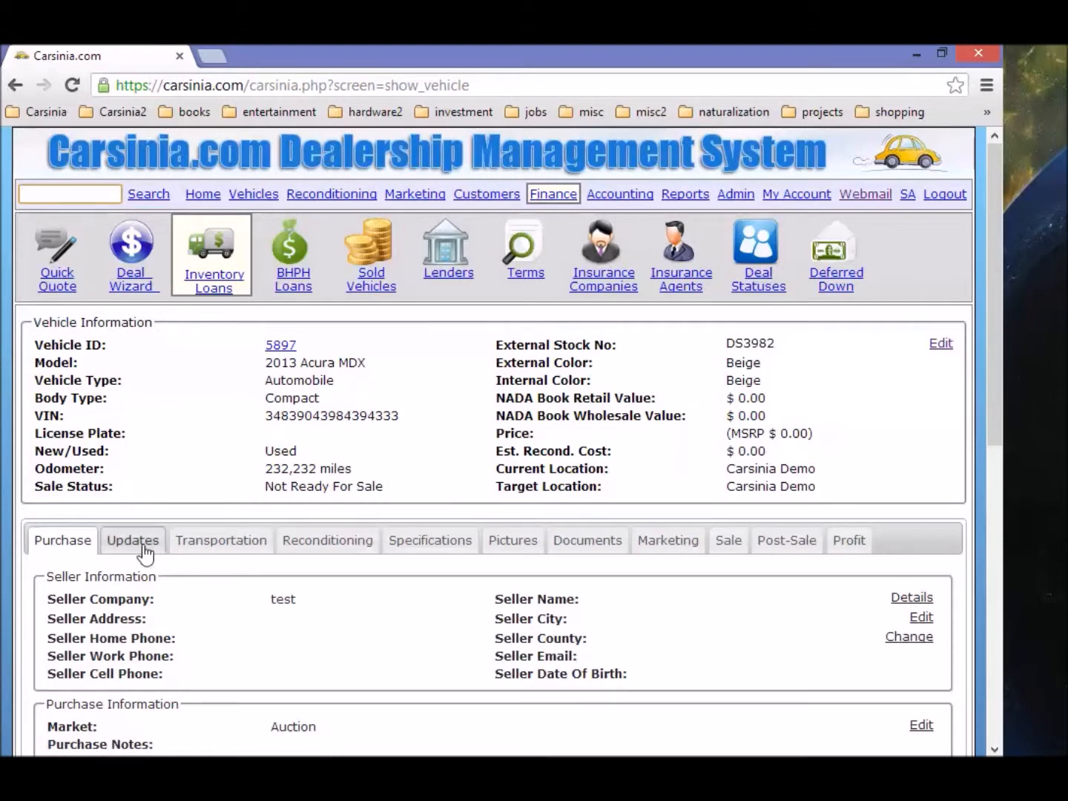
scroll(283, 530, down, 6)
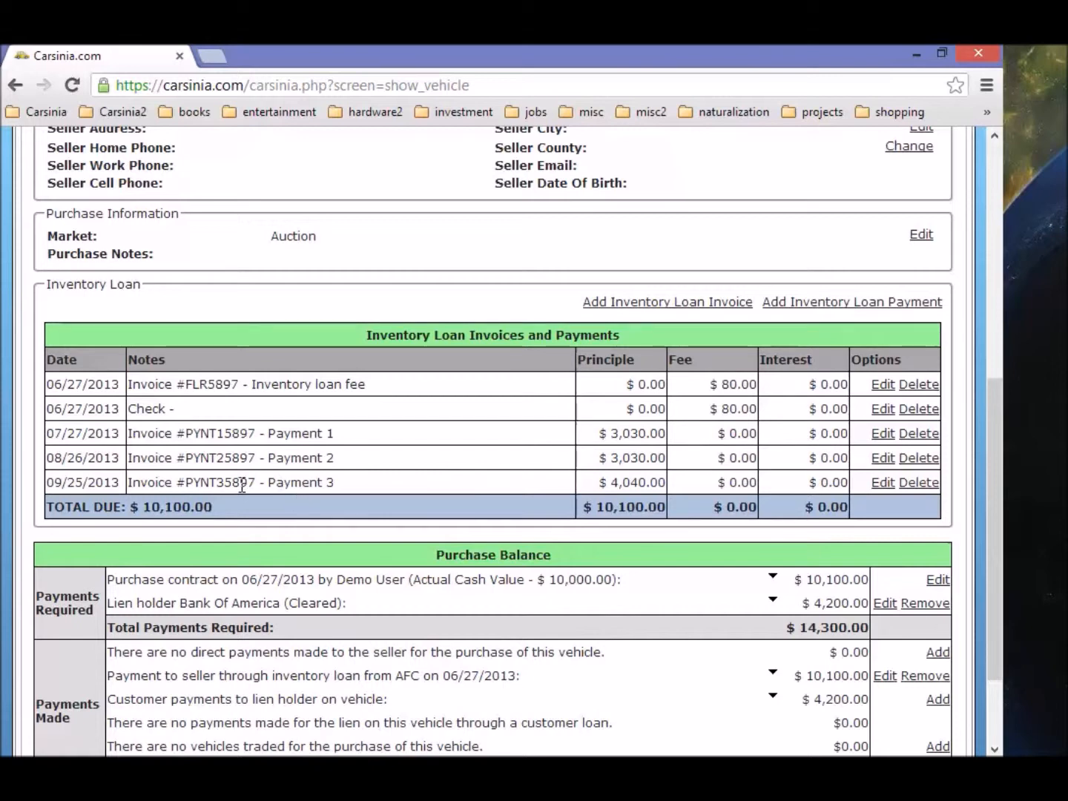
scroll(186, 434, up, 7)
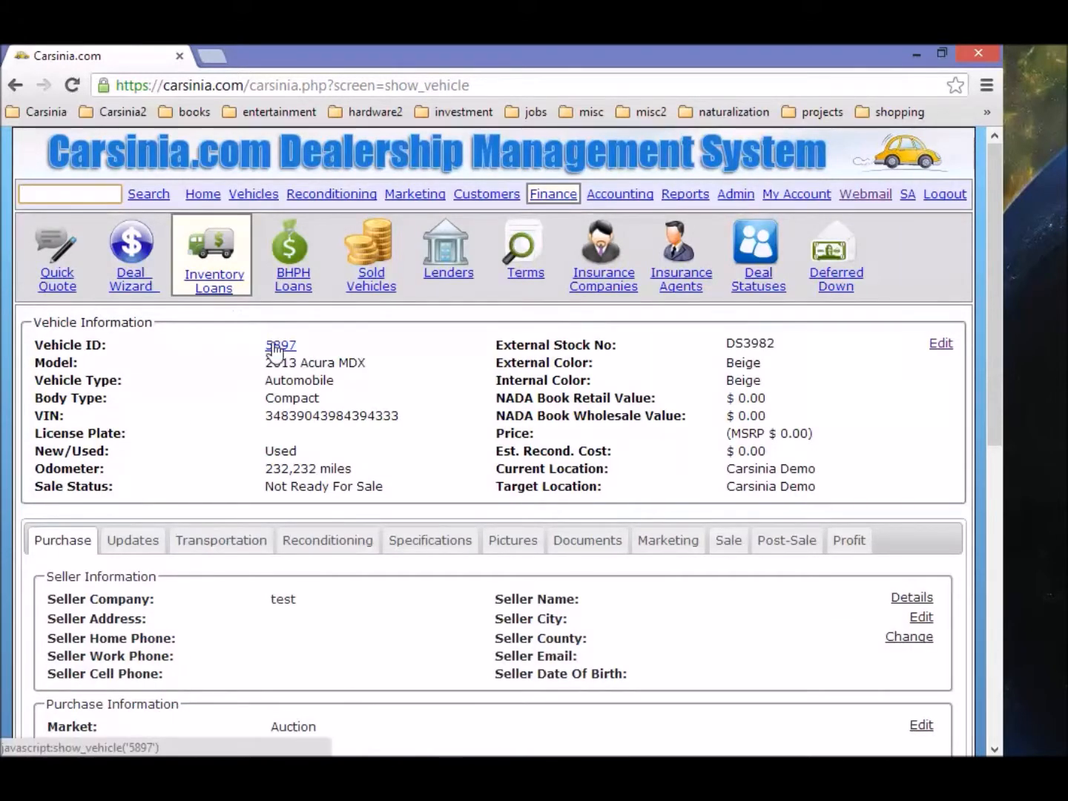
Step: Start a new deal from the deals list with a $15,000.00 sale price
click(133, 285)
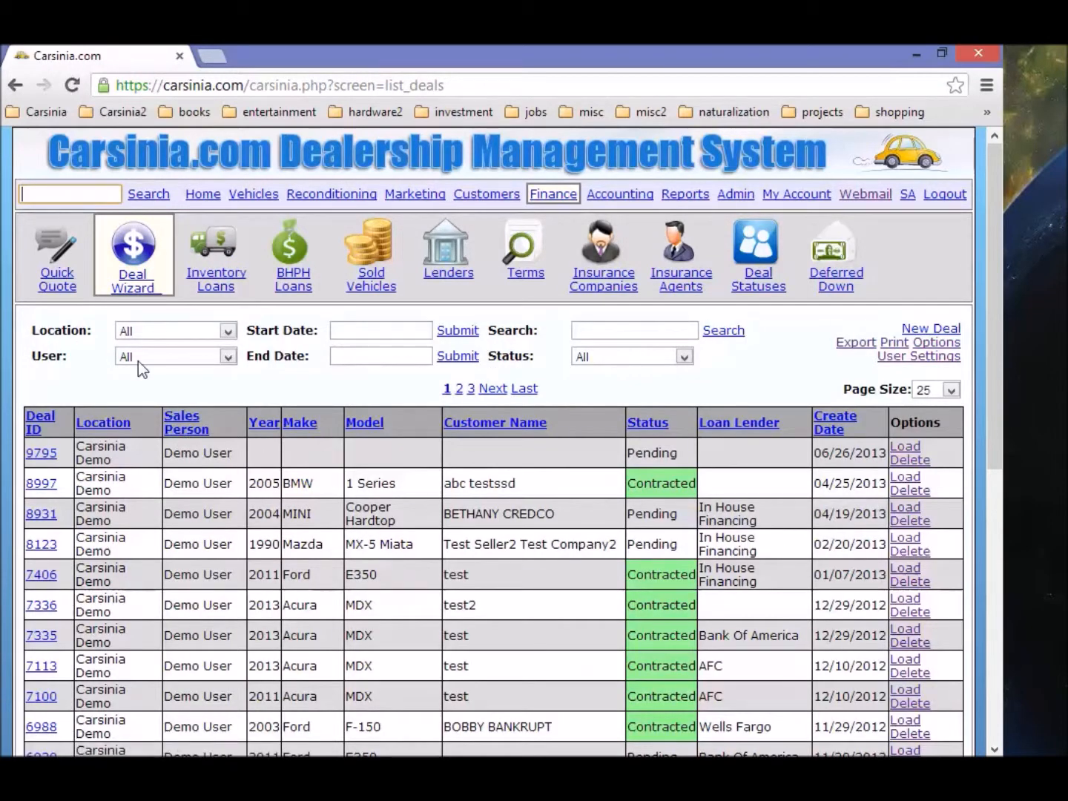
click(224, 281)
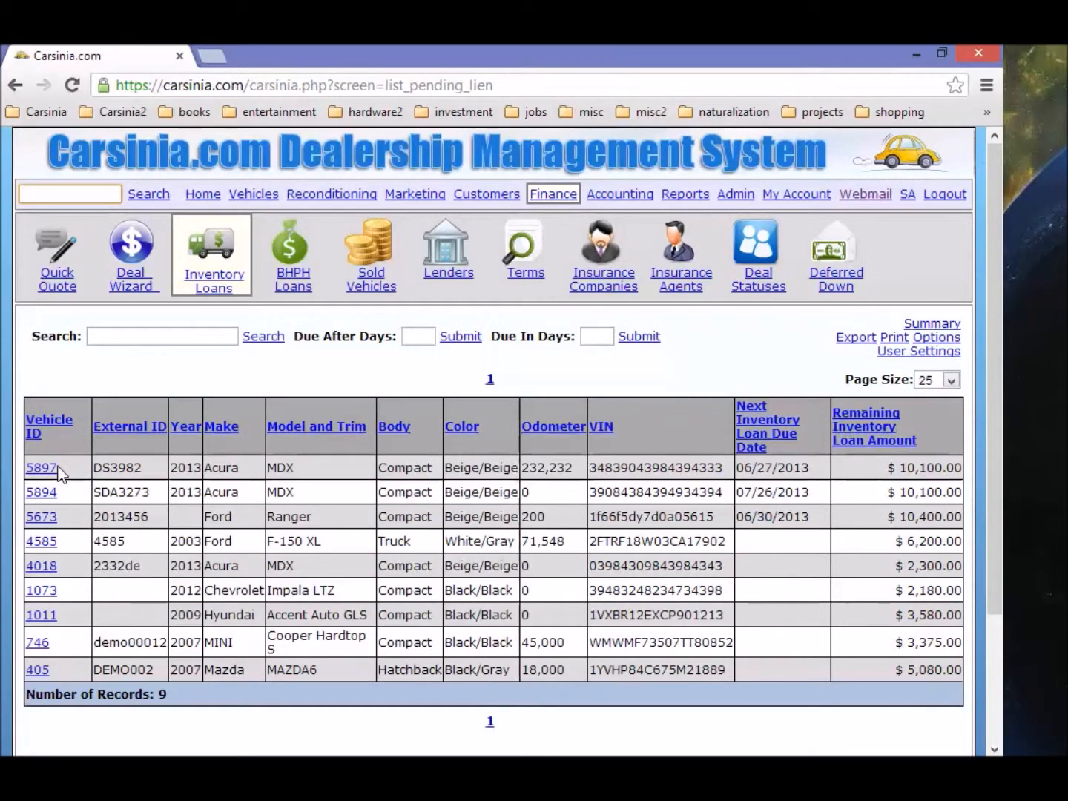
click(135, 281)
click(920, 330)
scroll(327, 450, down, 5)
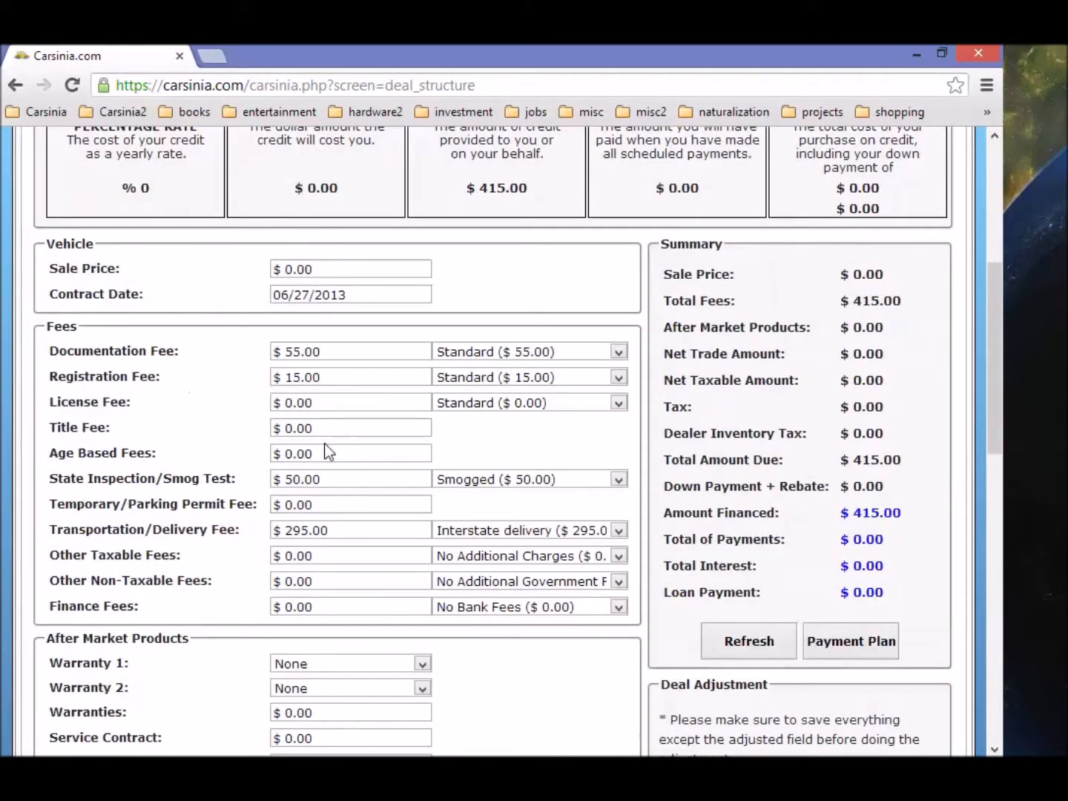
click(348, 271)
text(15,000.00)
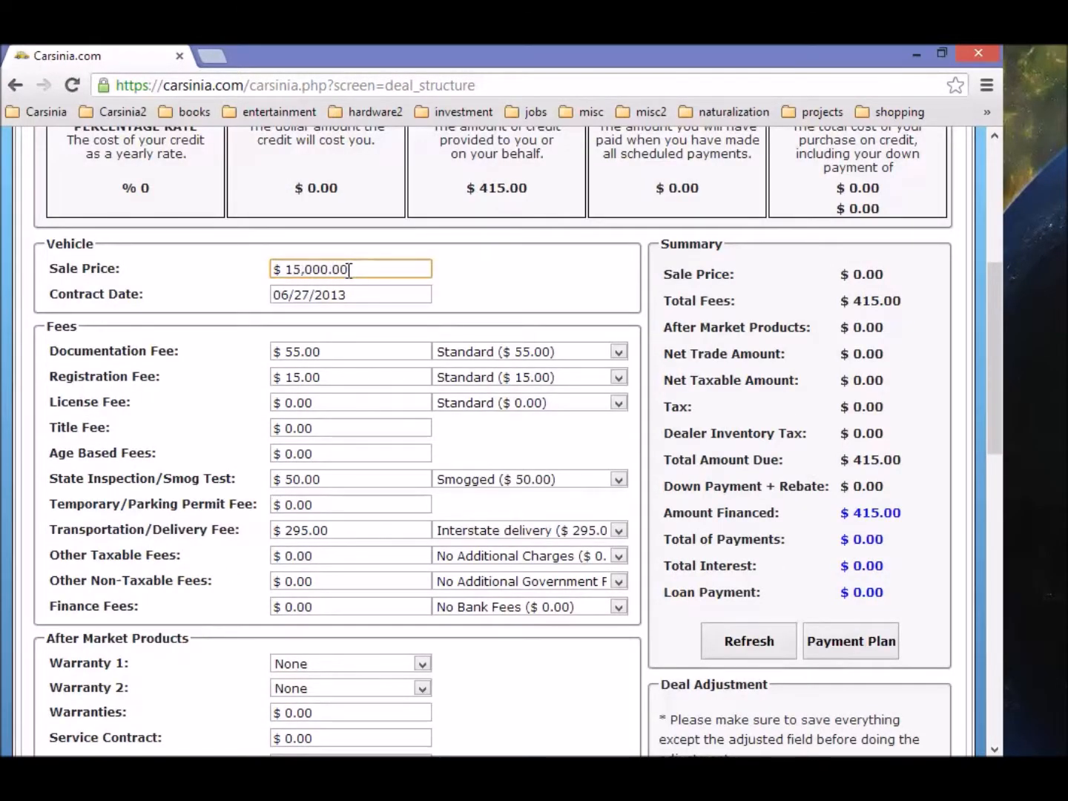
Step: Enter the trade-in: $4,000.00 allowance and actual cash value, $2,000.00 still owed
scroll(364, 286, down, 3)
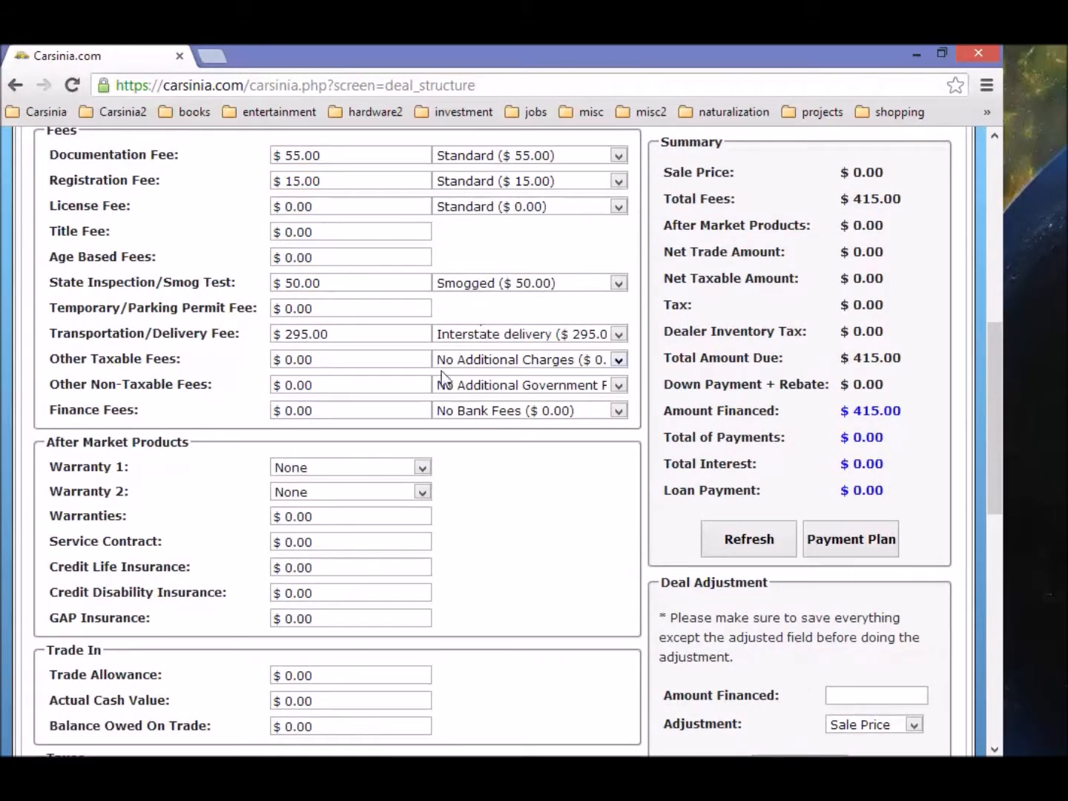
scroll(415, 377, down, 4)
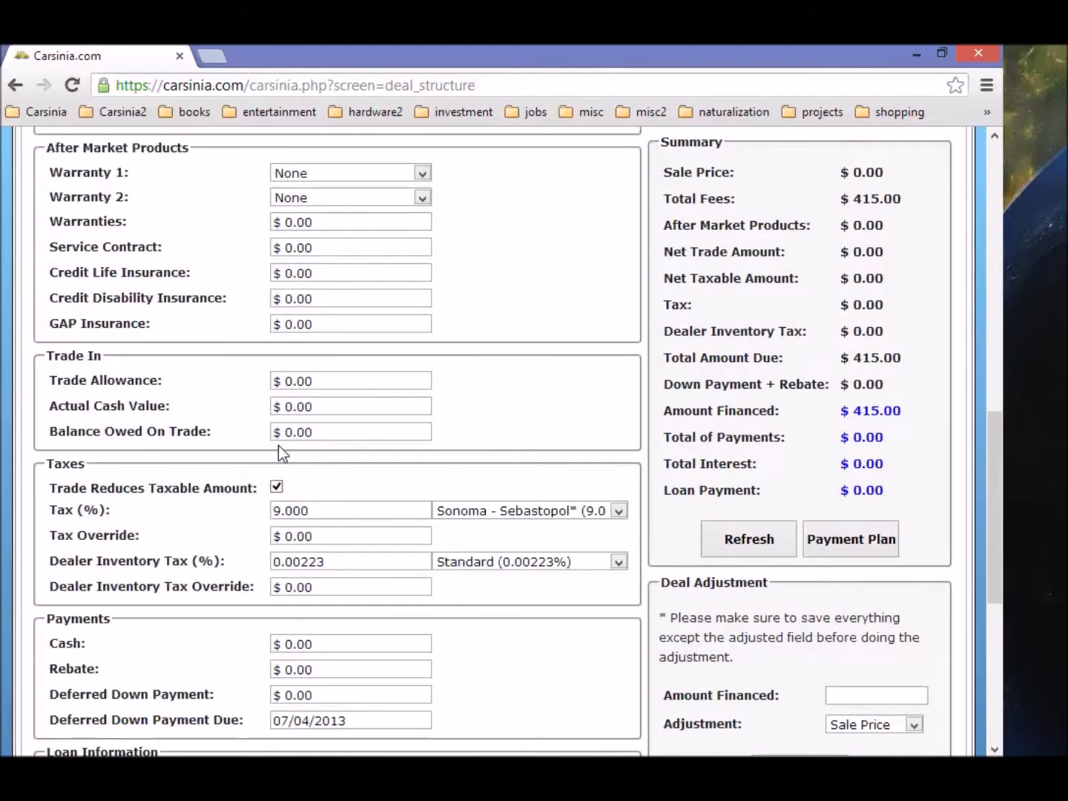
scroll(278, 446, down, 3)
click(354, 452)
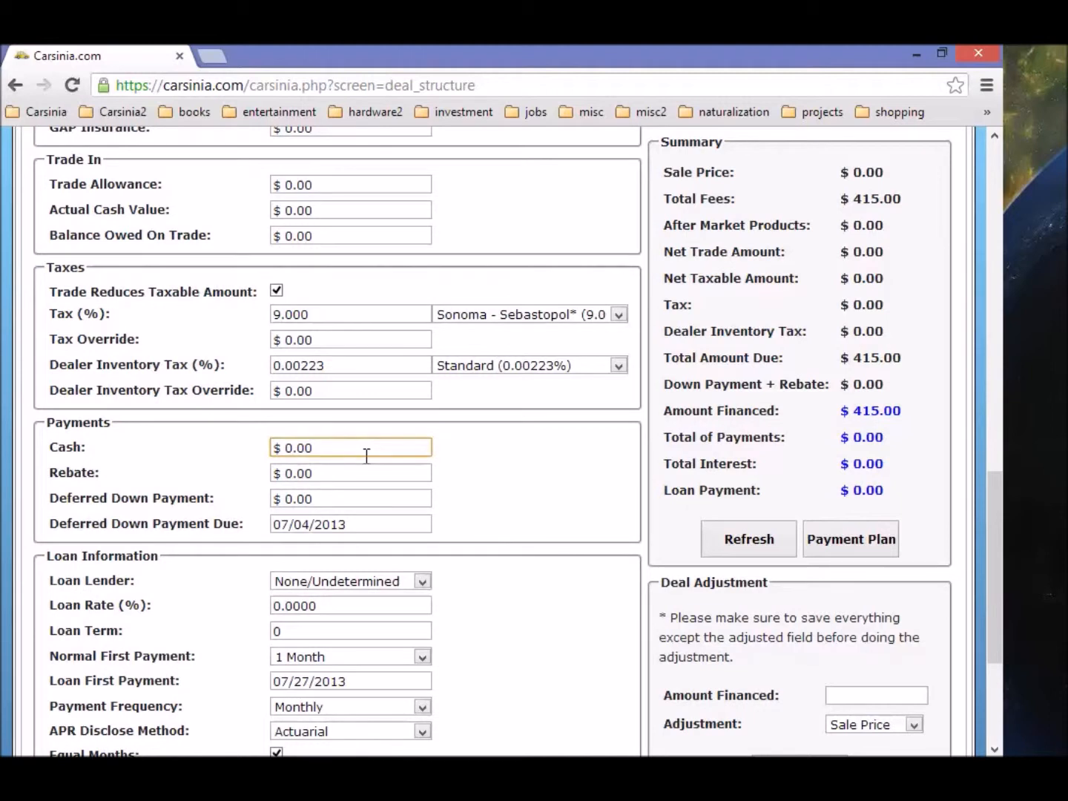
scroll(329, 323, up, 1)
click(343, 282)
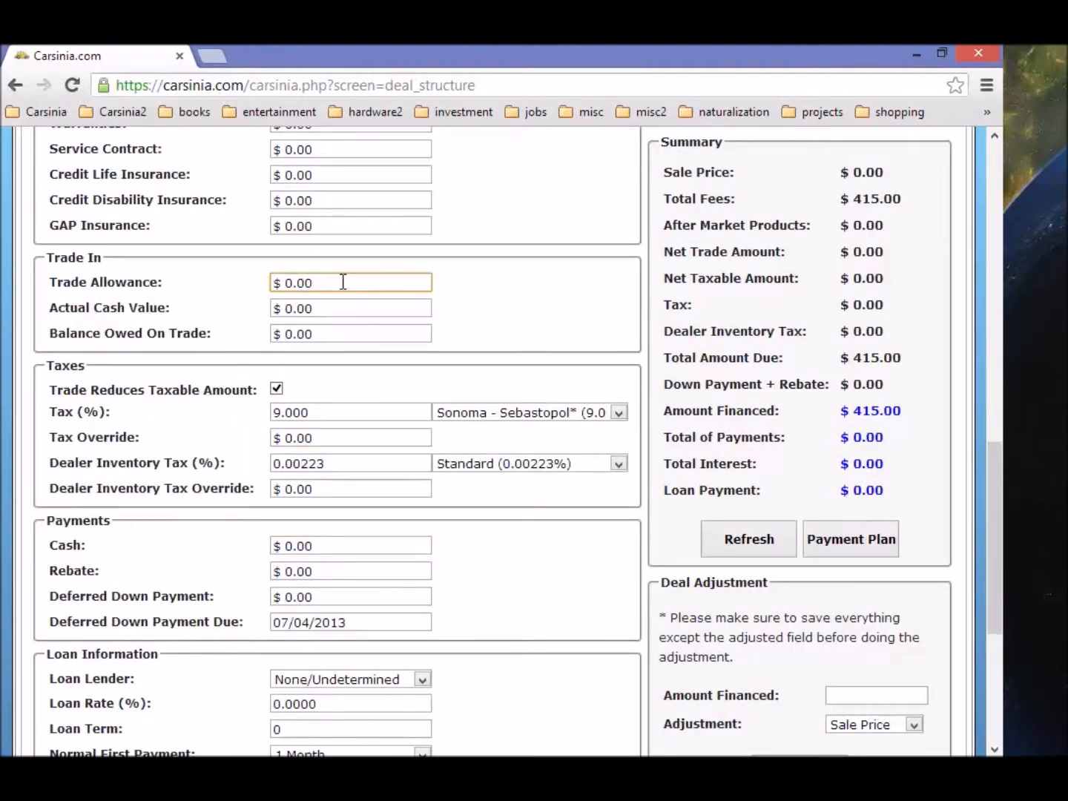
text(00)
key(Tab)
key(Tab)
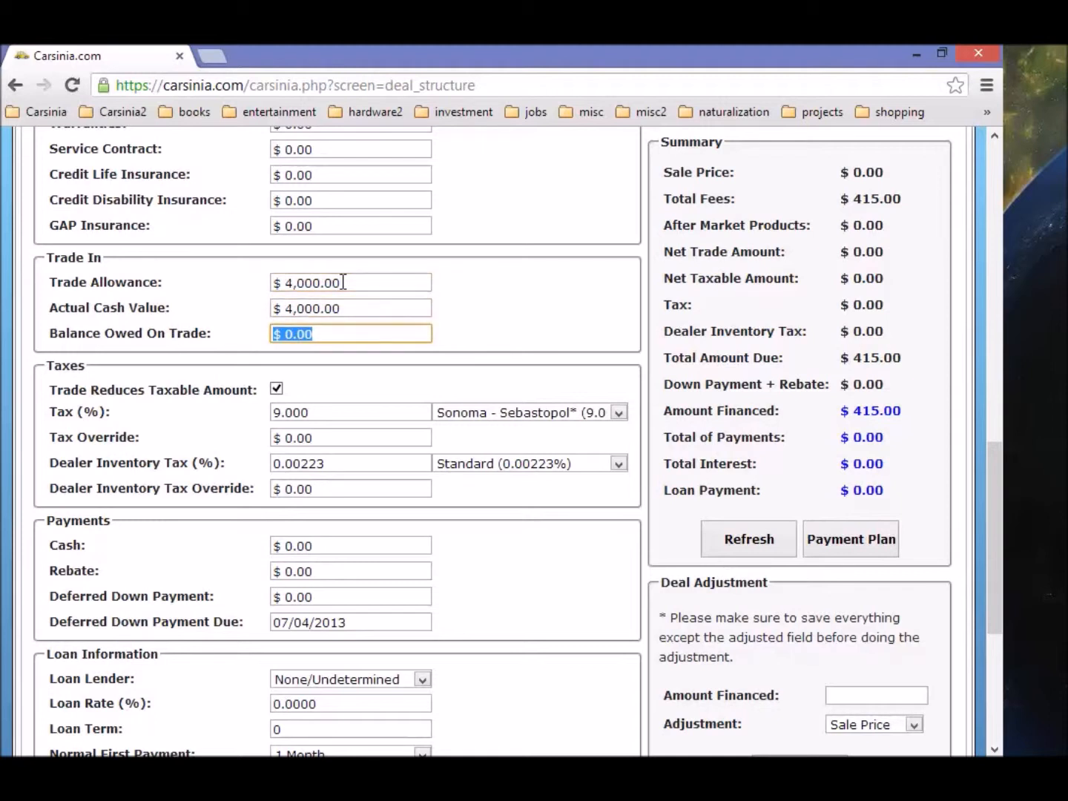
text(3)
text(00)
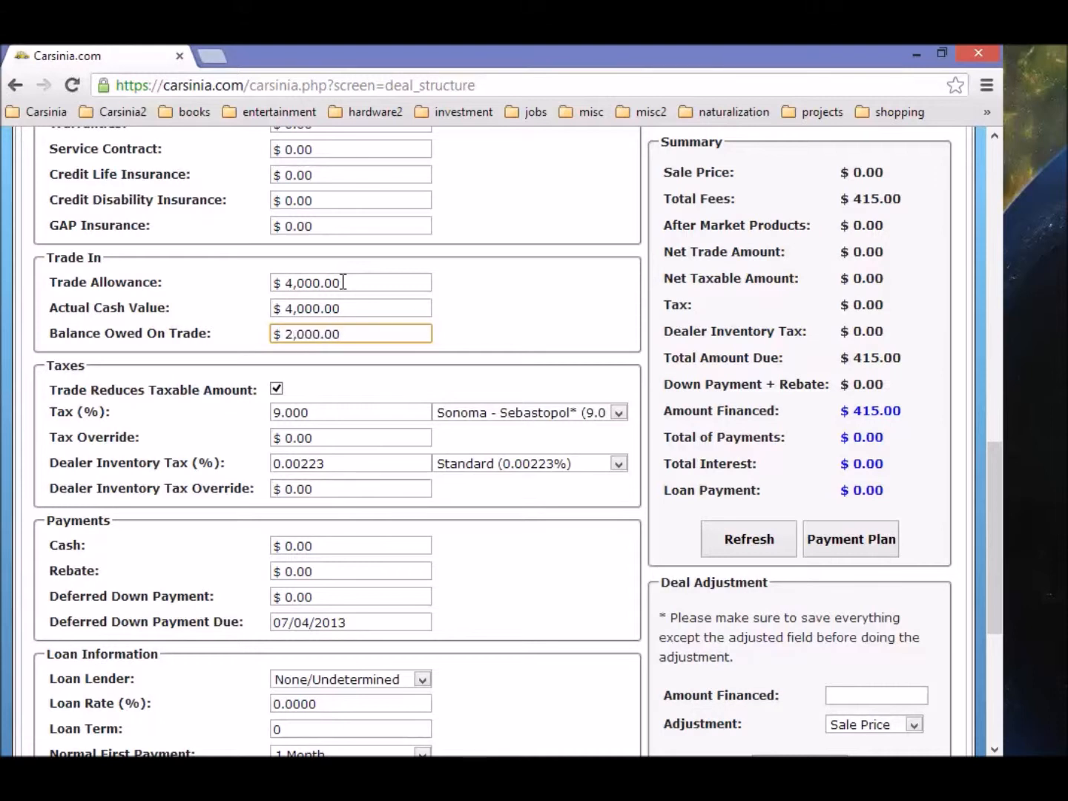
click(490, 345)
scroll(484, 380, down, 5)
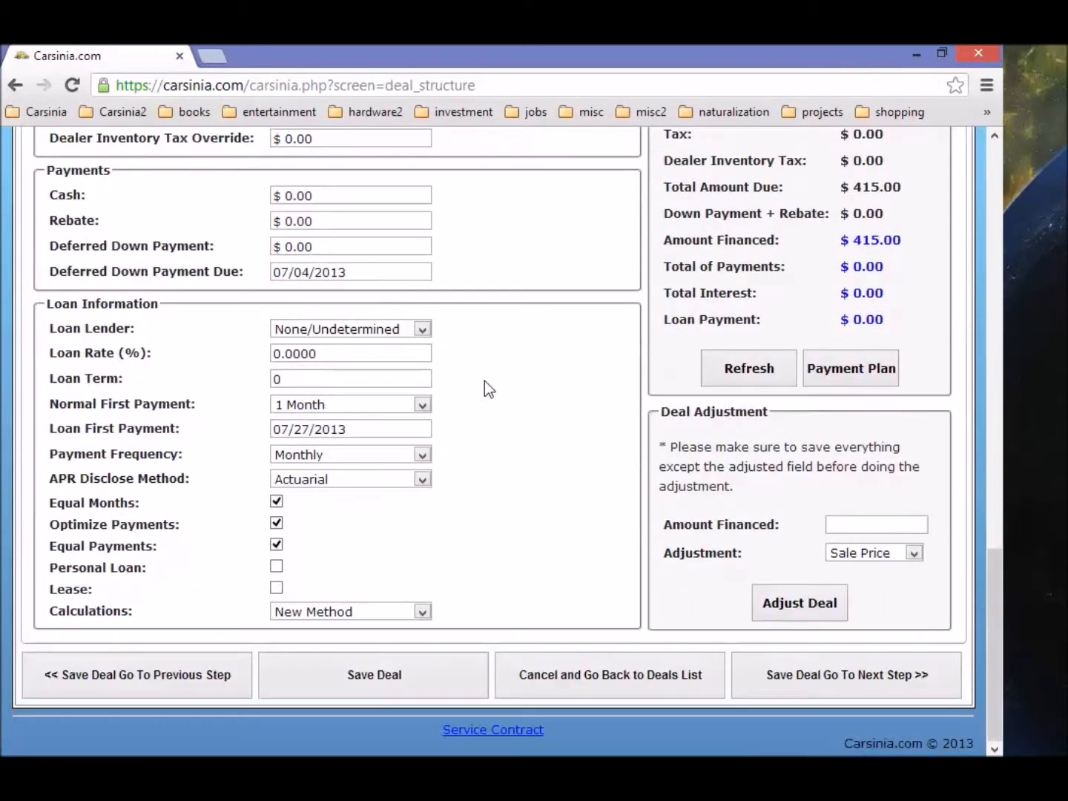
scroll(484, 381, up, 8)
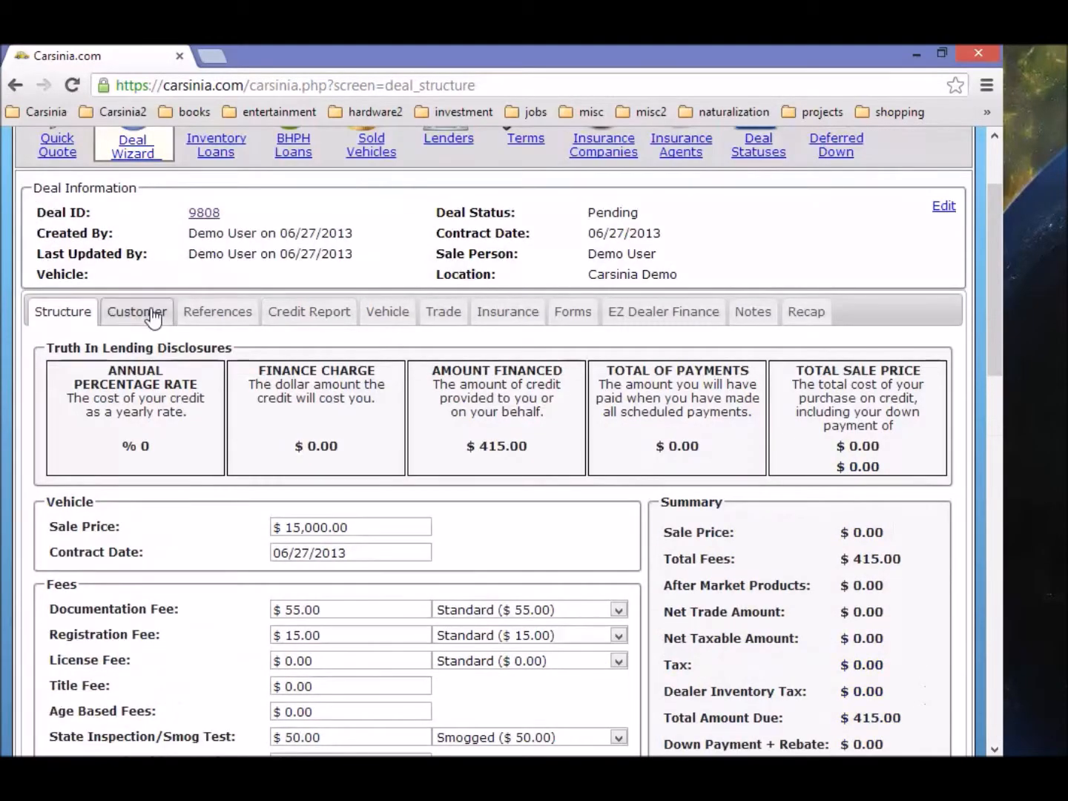
Step: Save the deal and fill the buyer's First Name and Company Name with 'test'
click(135, 310)
scroll(291, 351, down, 10)
scroll(298, 257, up, 6)
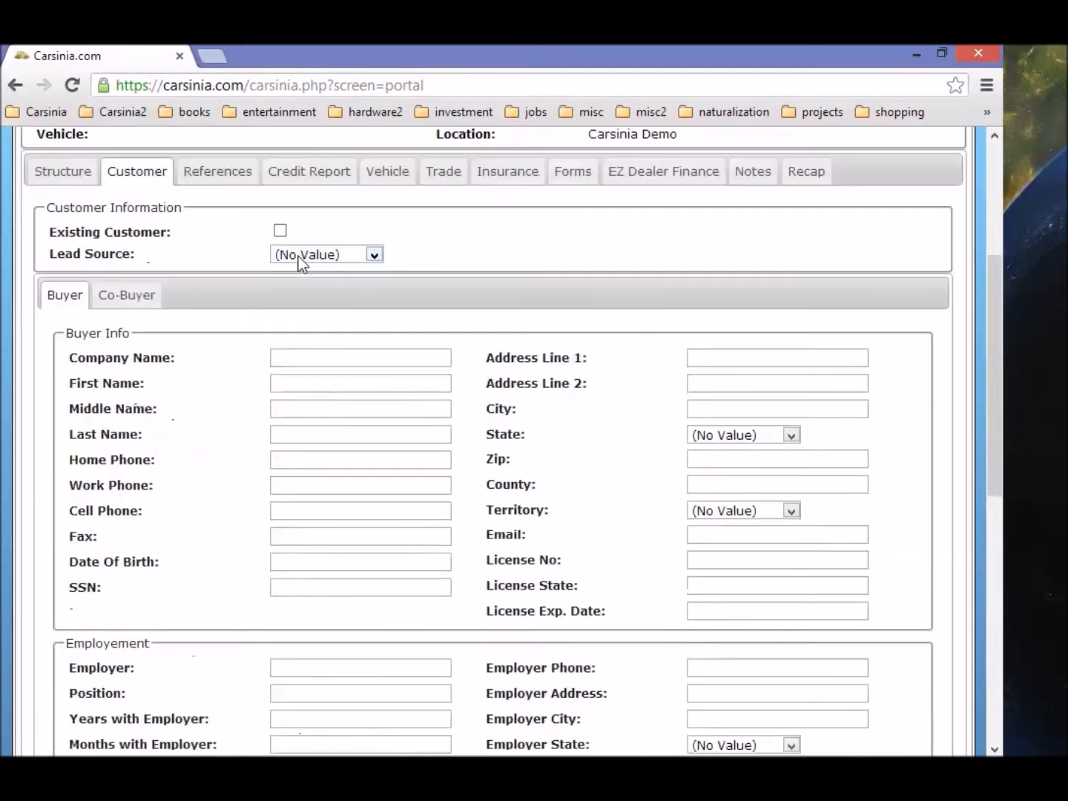
click(316, 387)
click(314, 360)
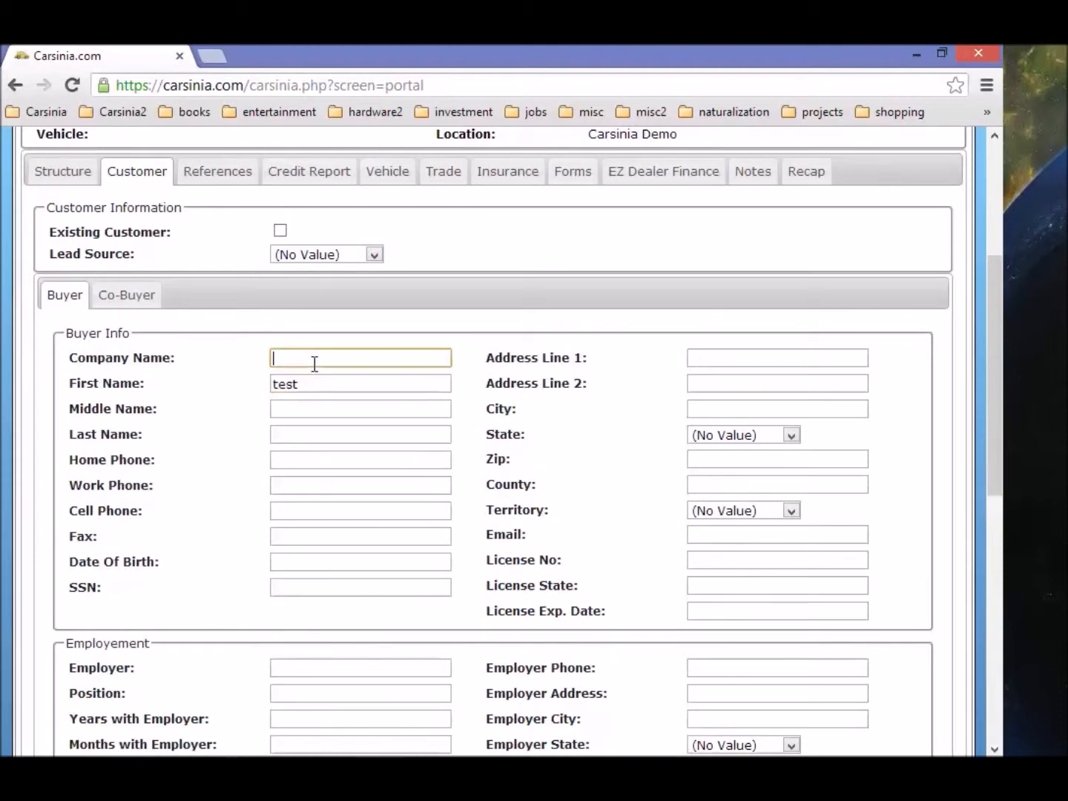
click(340, 177)
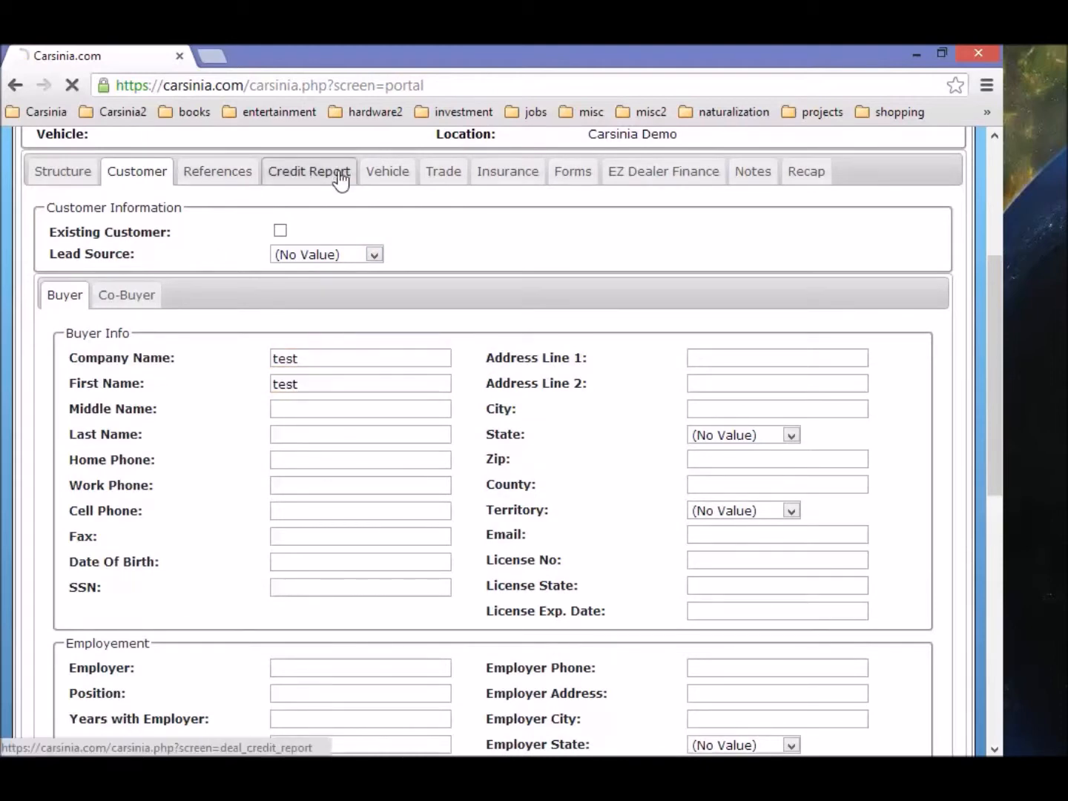
Step: Attach existing inventory vehicle 5897, the 2013 Acura MDX, to the deal
click(237, 472)
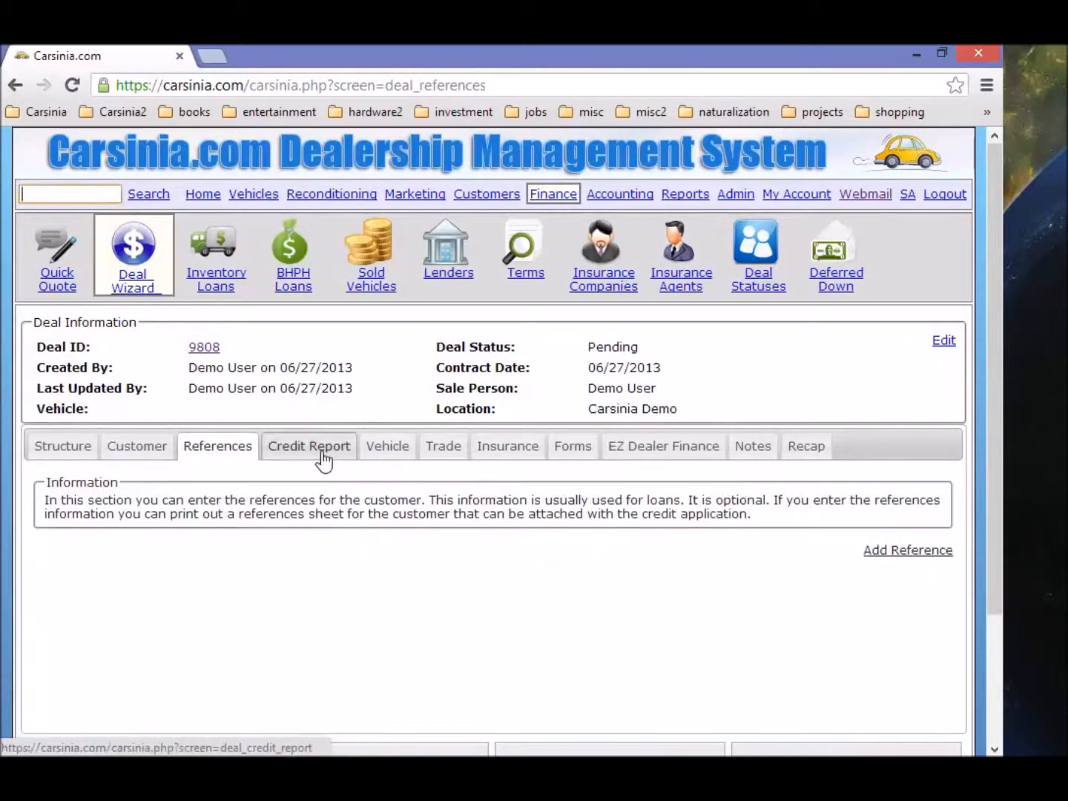
click(311, 447)
click(397, 453)
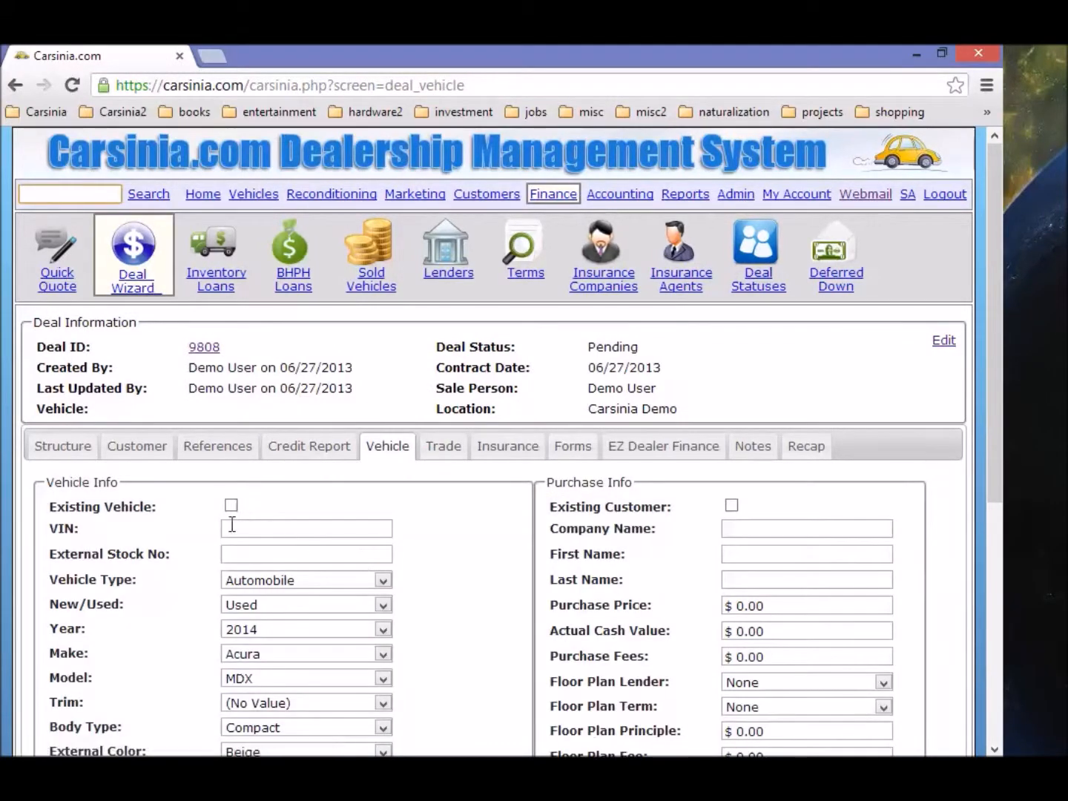
click(230, 505)
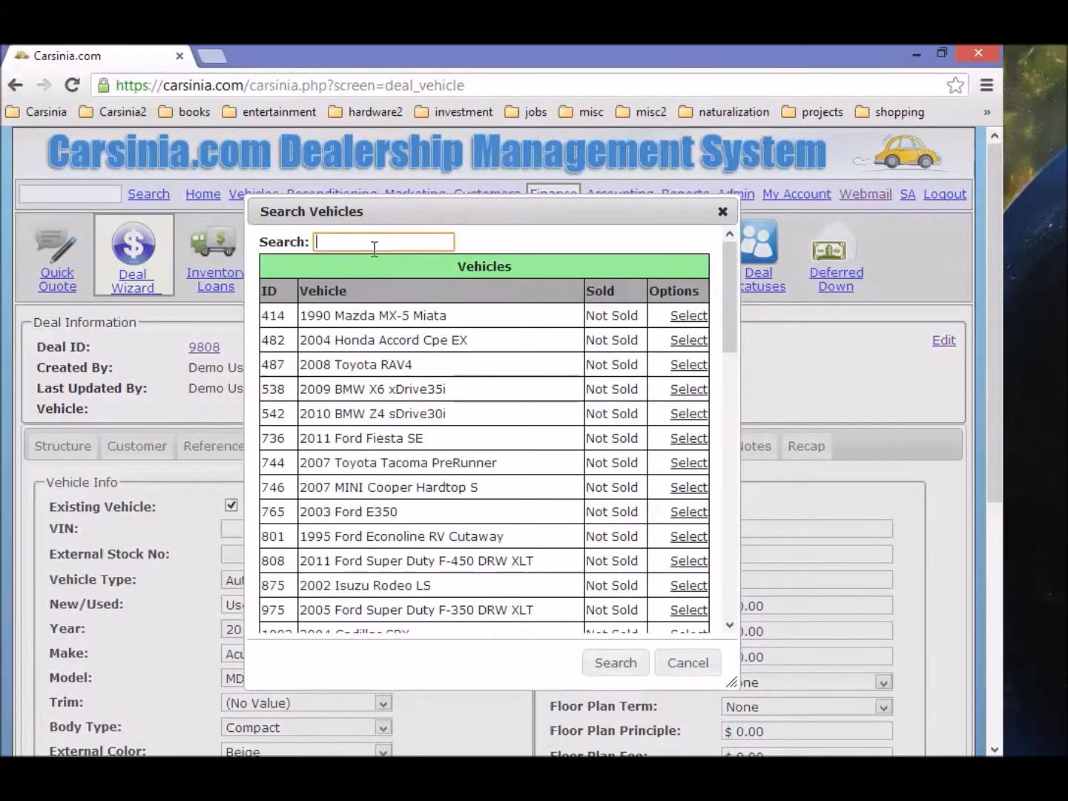
text(5897)
click(704, 316)
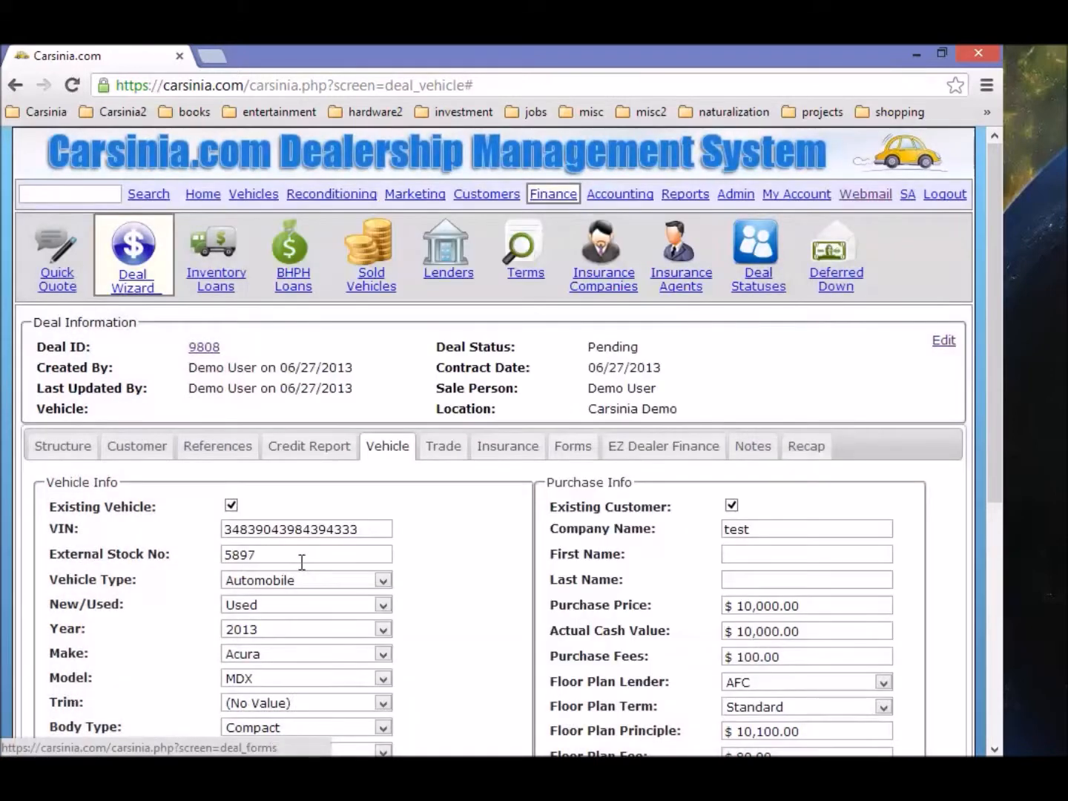
scroll(311, 593, down, 3)
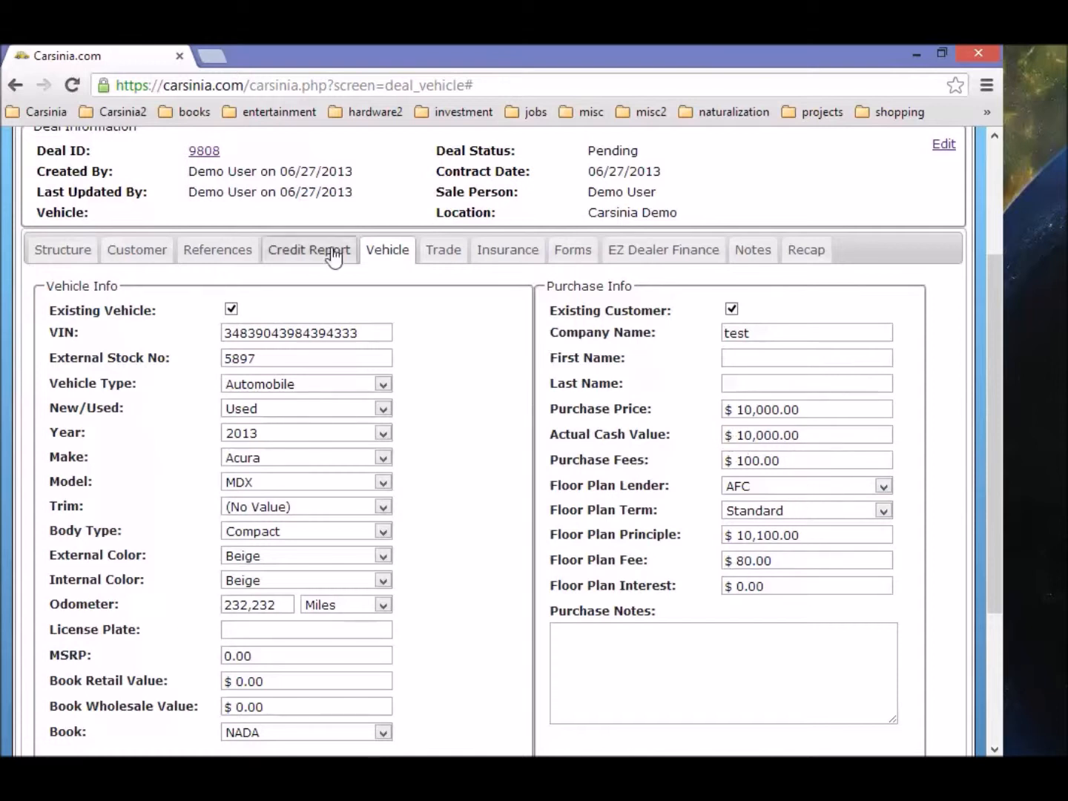
Step: Browse the deal's forms, insurance and notes pages, ending on the recap
click(807, 250)
click(571, 465)
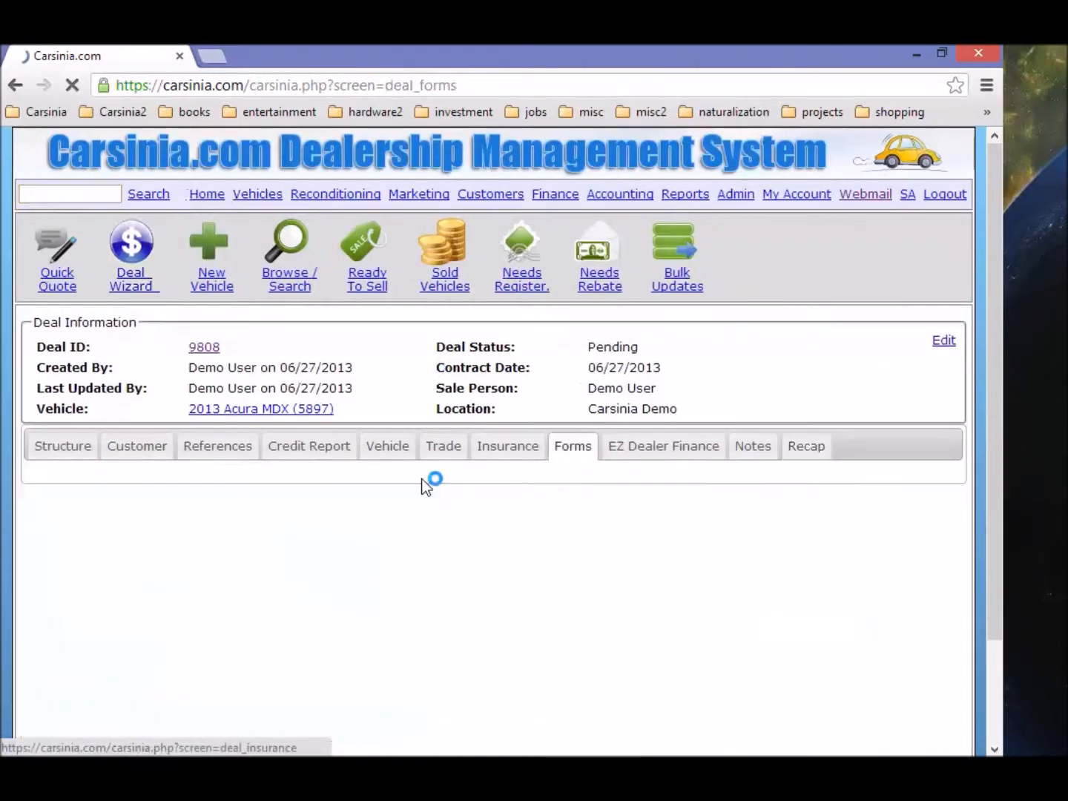
click(506, 451)
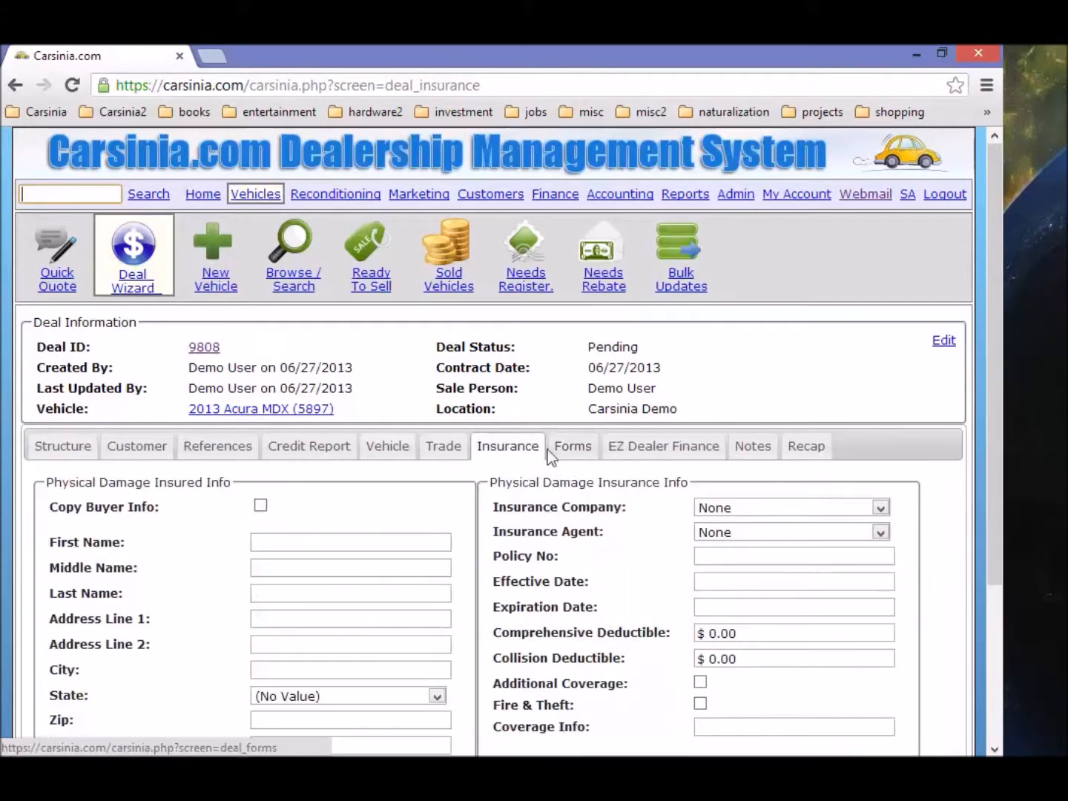
click(564, 458)
scroll(717, 554, down, 3)
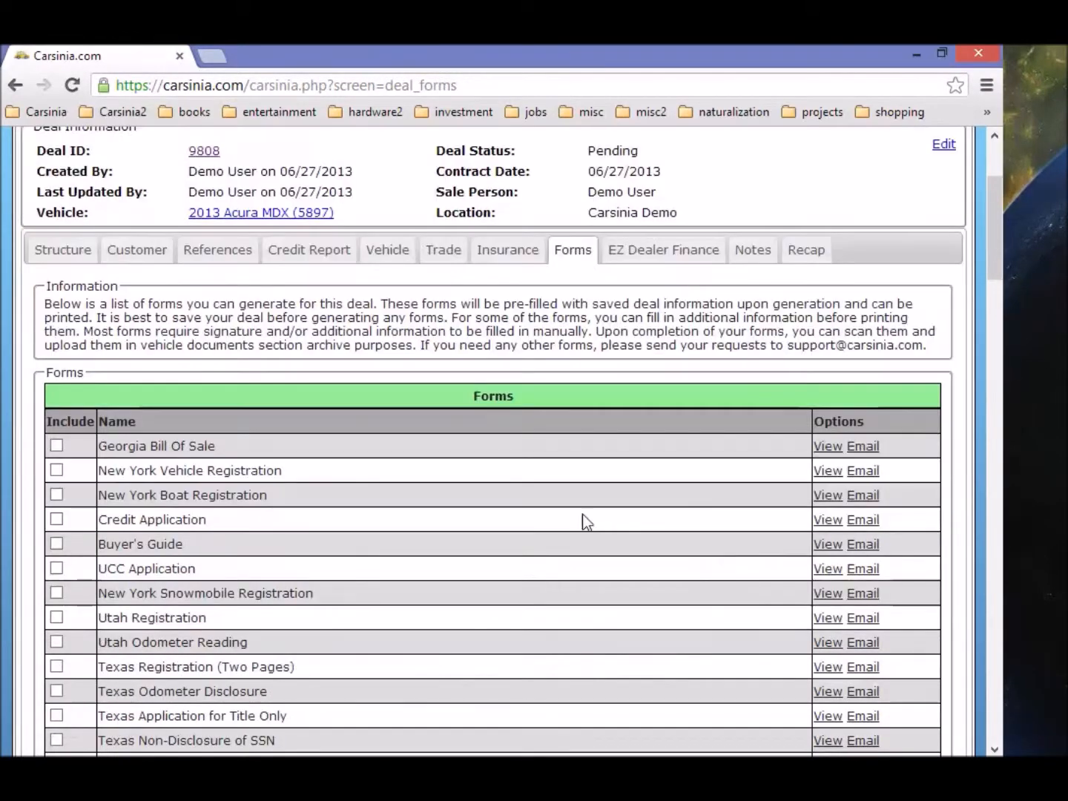
click(753, 251)
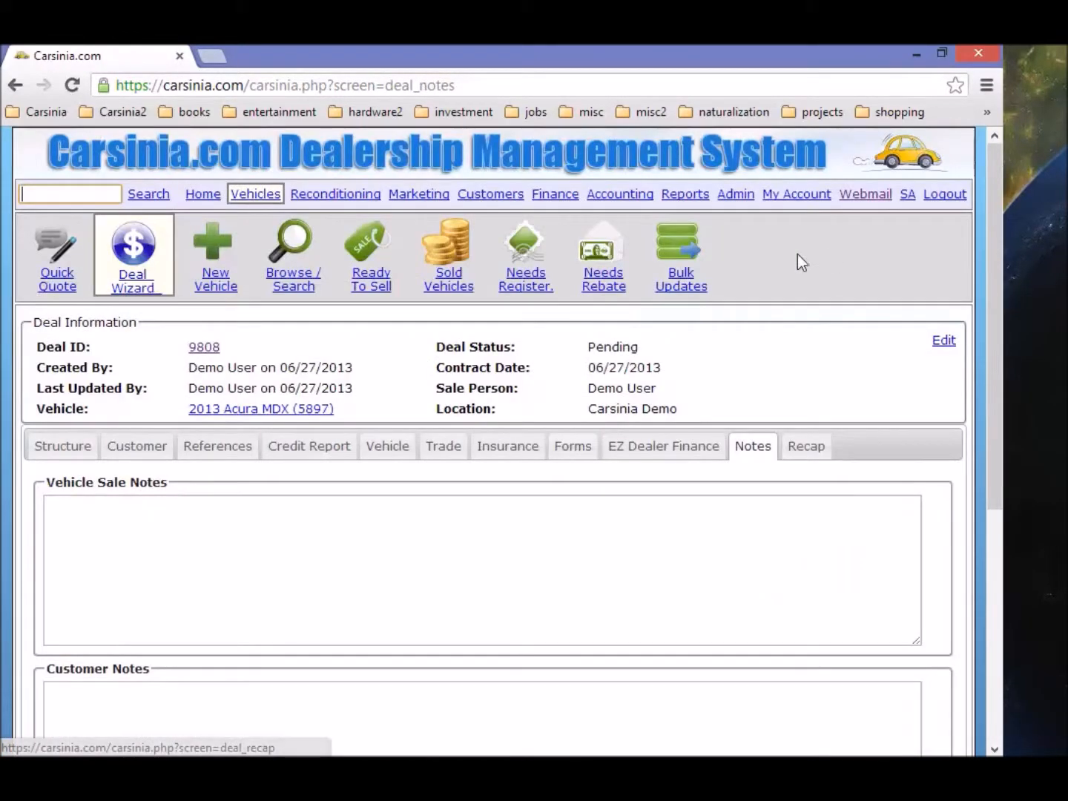
click(821, 447)
scroll(582, 454, down, 7)
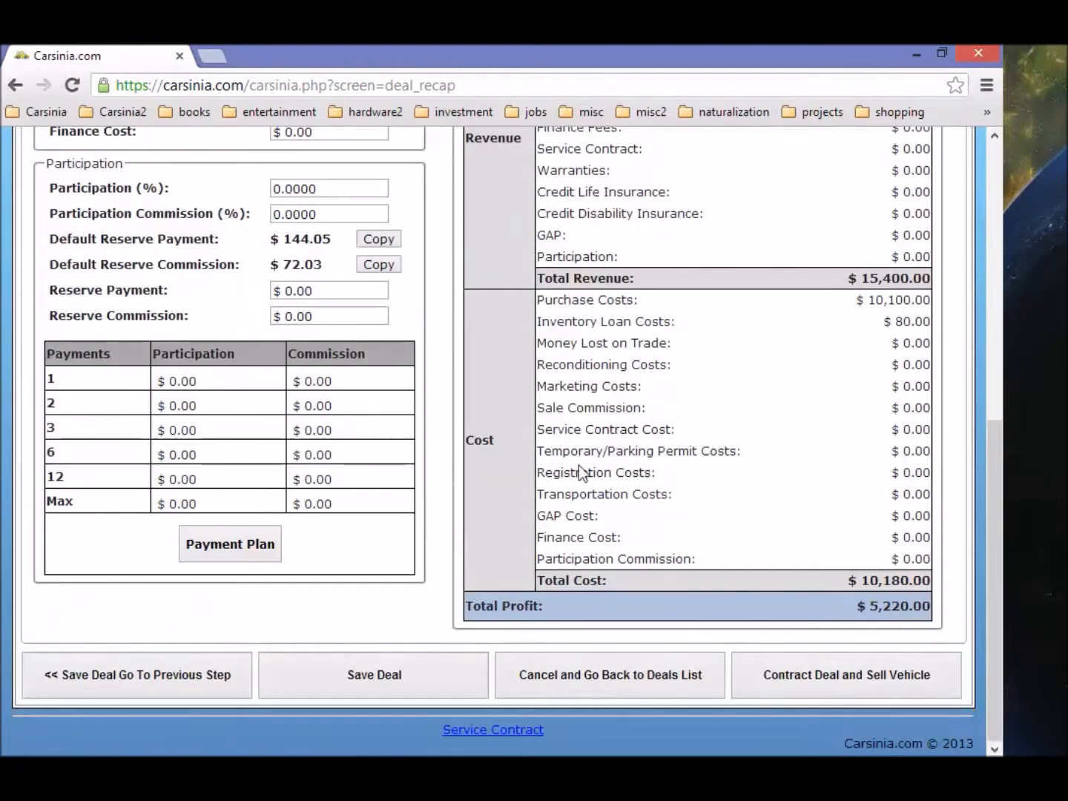
scroll(775, 543, up, 1)
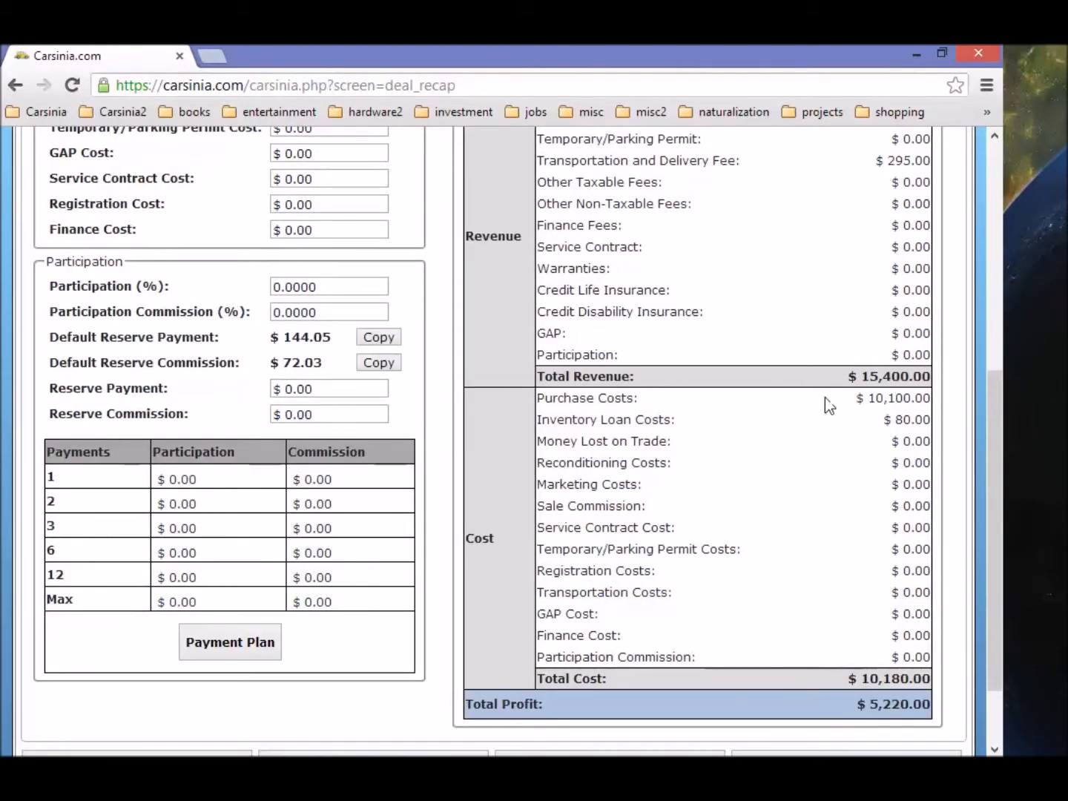
Step: Check the profit analysis: 10,100.00 purchase costs, 10,180.00 total cost, and total revenue
drag(924, 400, 931, 398)
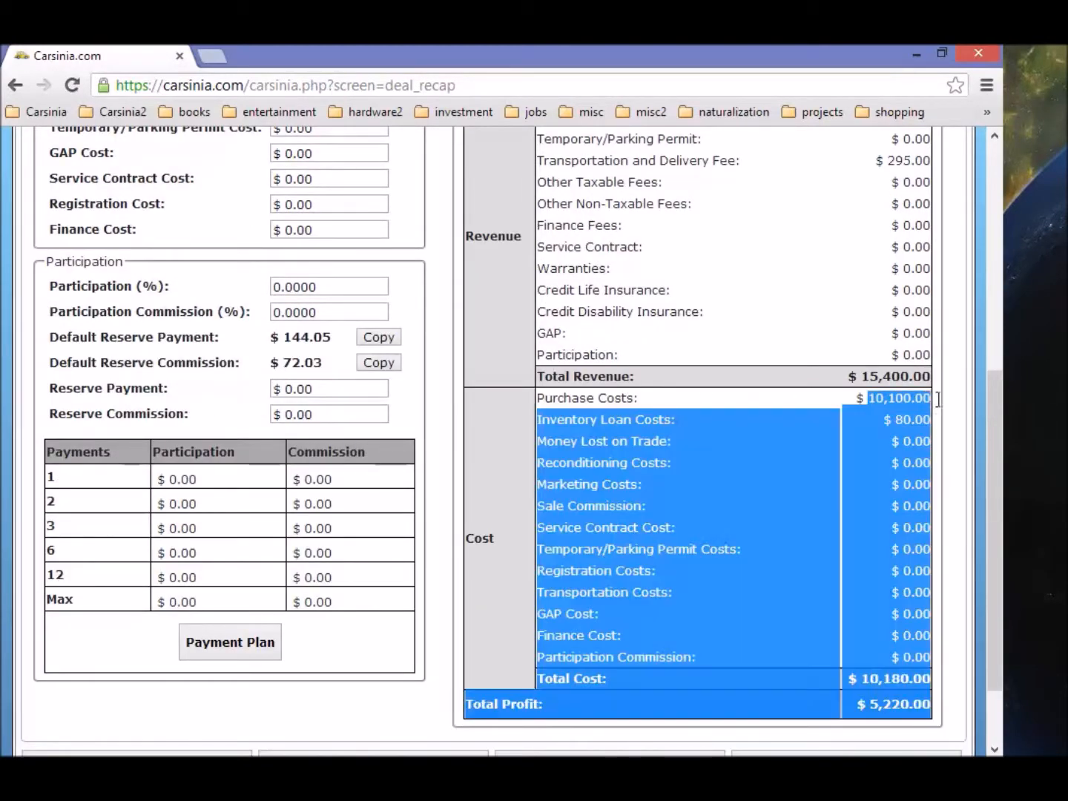
drag(895, 420, 925, 419)
drag(860, 678, 933, 679)
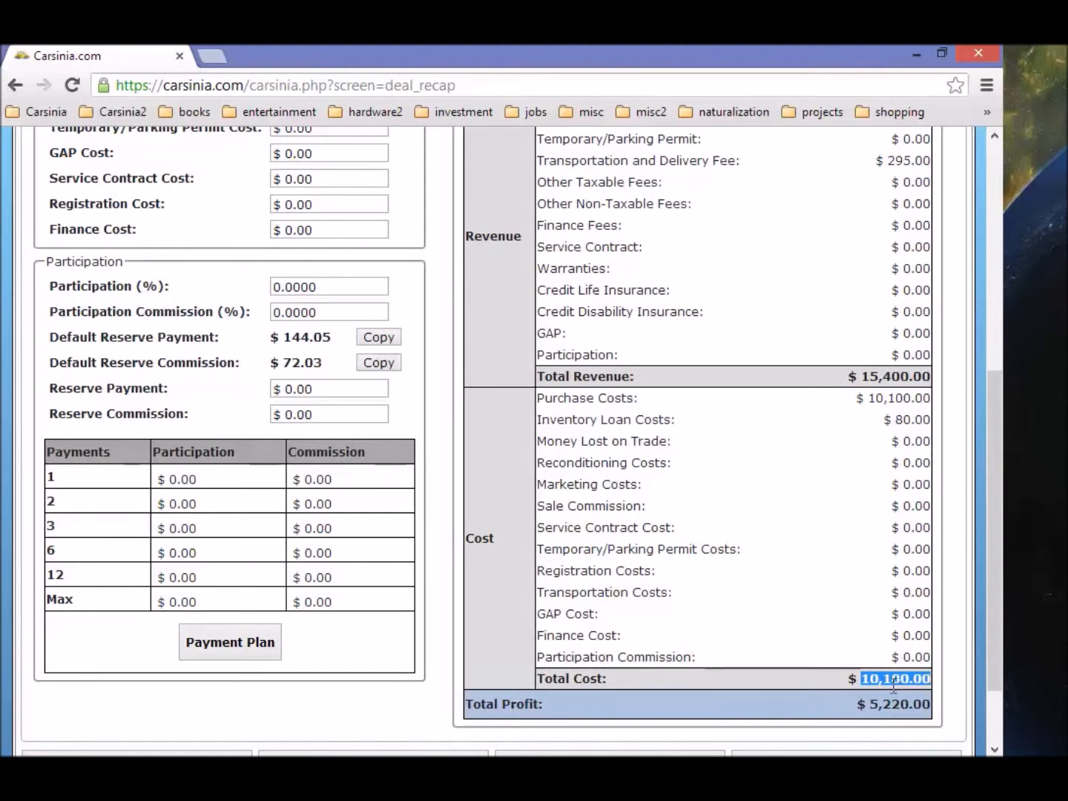
click(858, 679)
scroll(877, 603, up, 3)
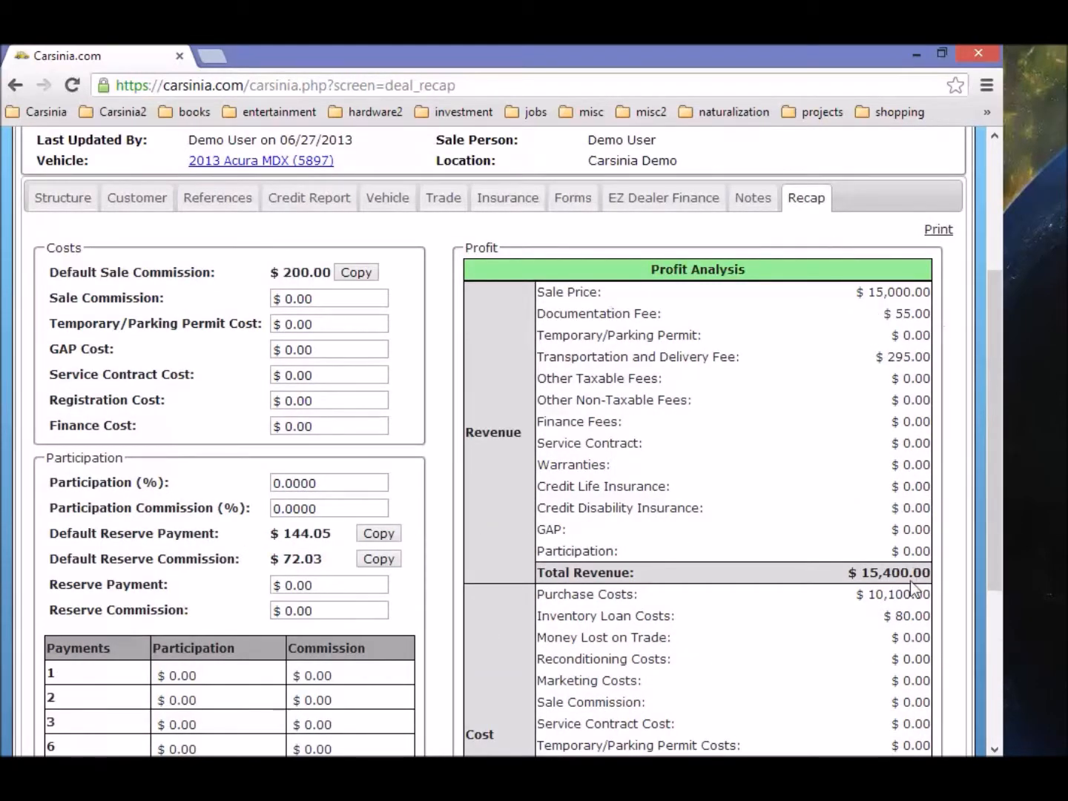
drag(862, 572, 925, 574)
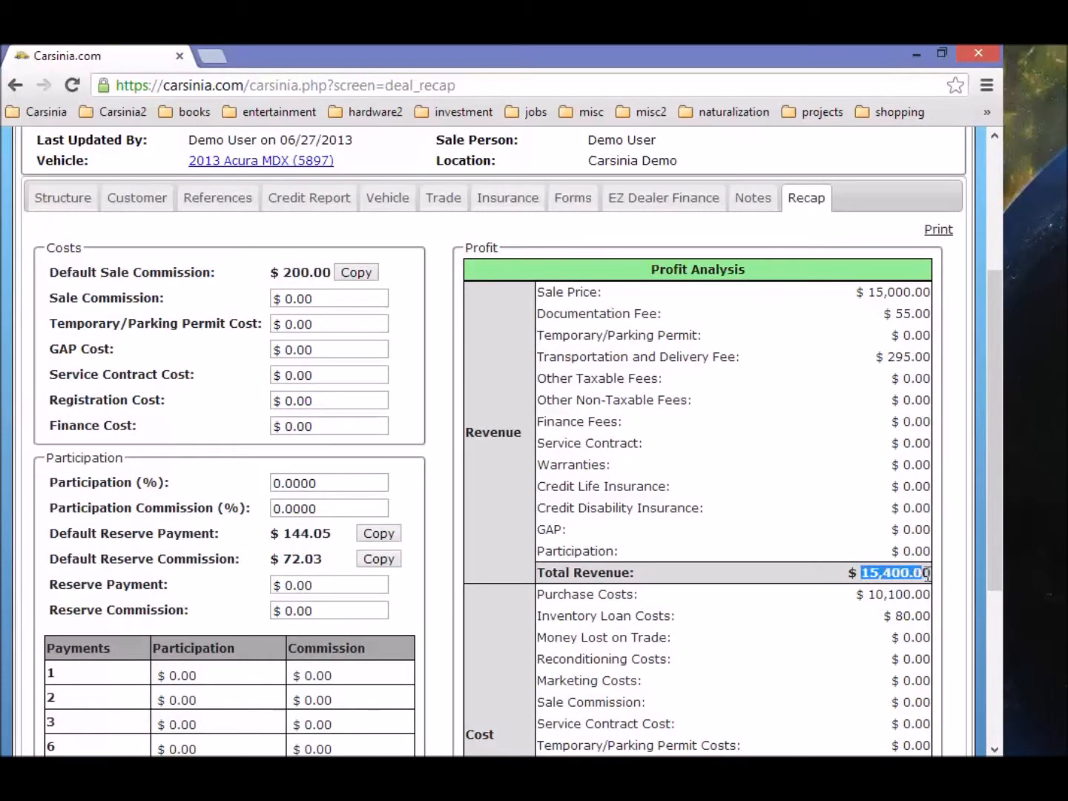
scroll(727, 557, down, 4)
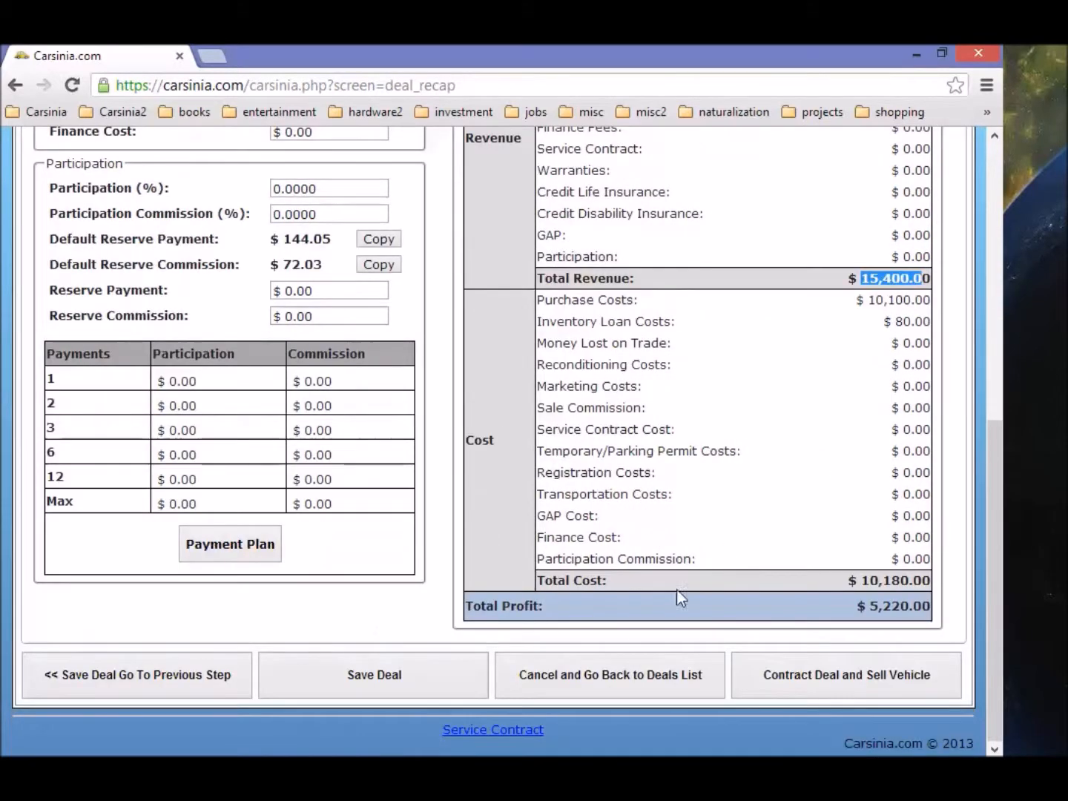
Step: Try to contract the deal, then go to the Trade page after the missing-trade warning
click(892, 673)
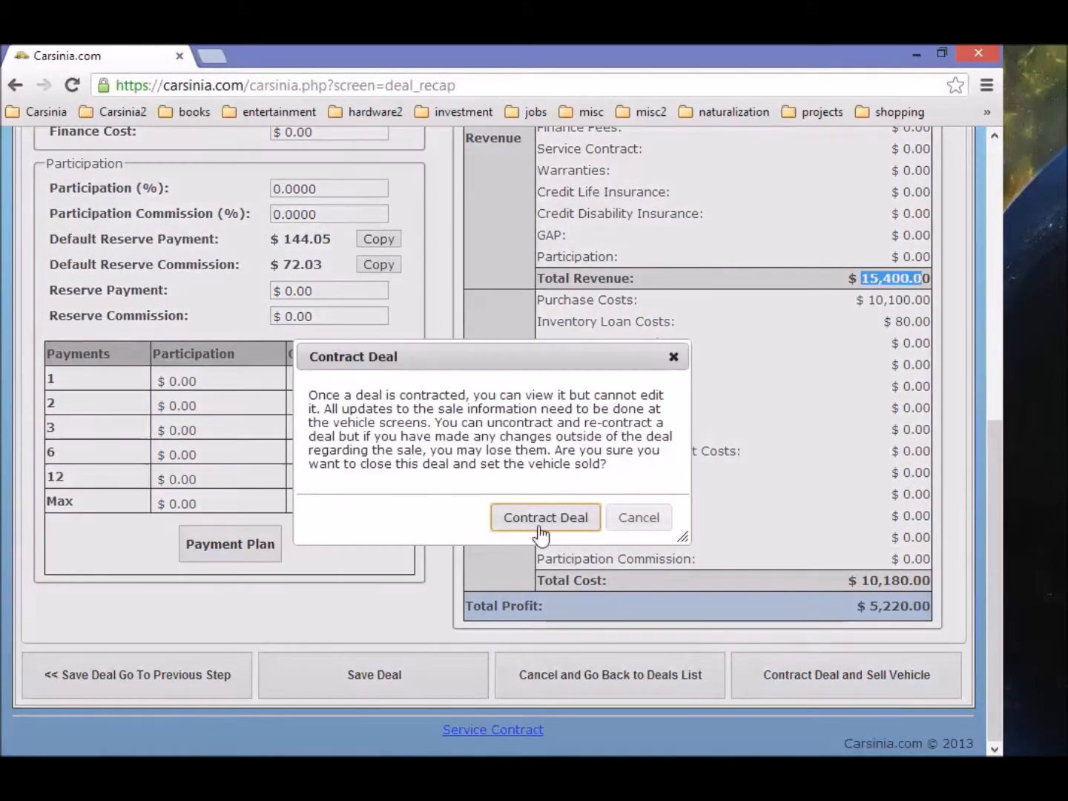
click(541, 532)
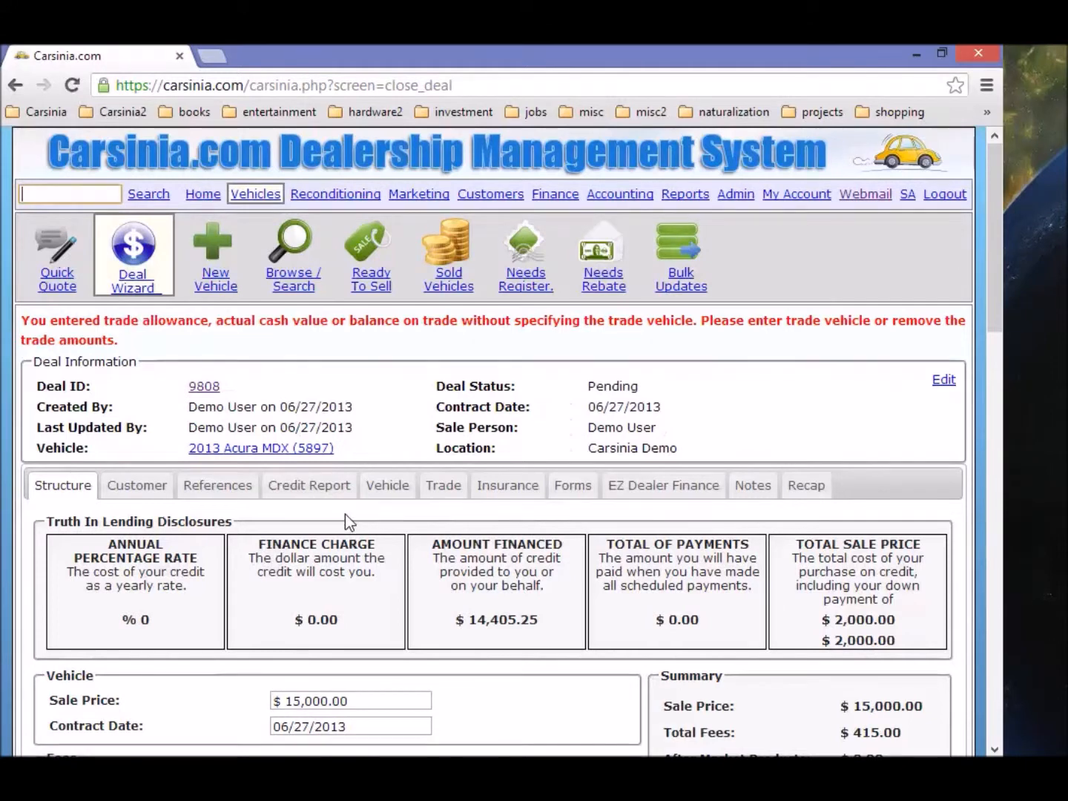
click(449, 486)
scroll(252, 503, down, 2)
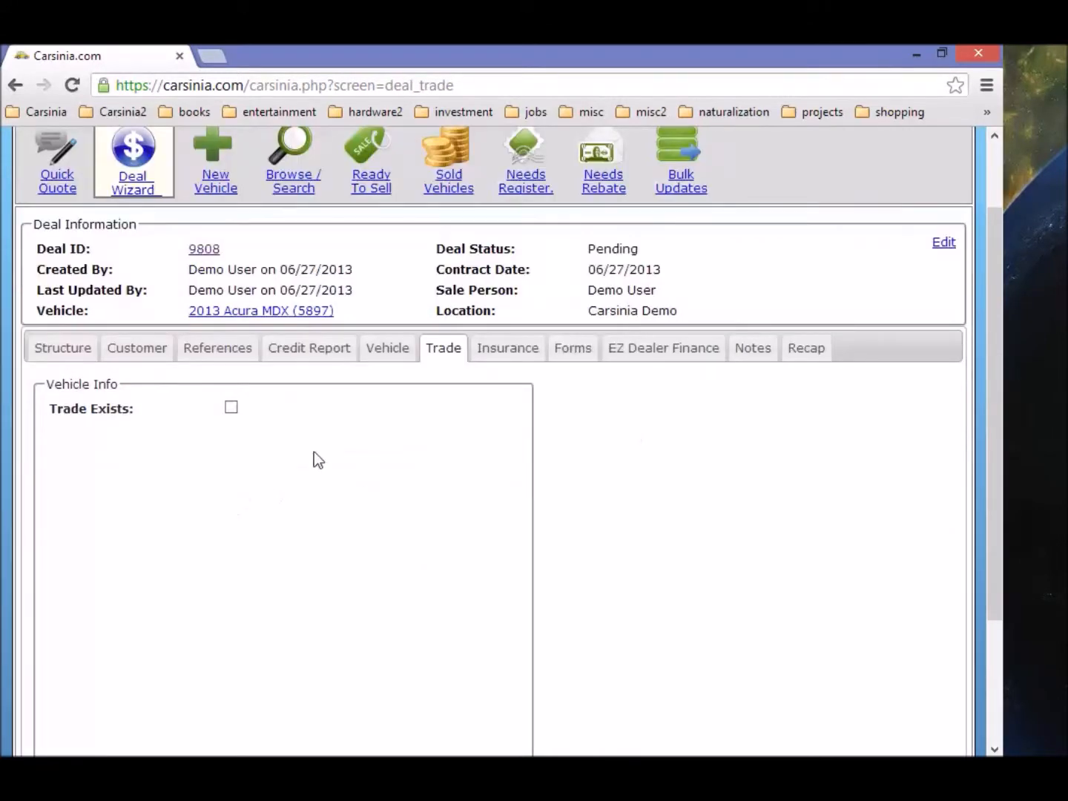
click(232, 407)
click(270, 453)
text(3450349409349343)
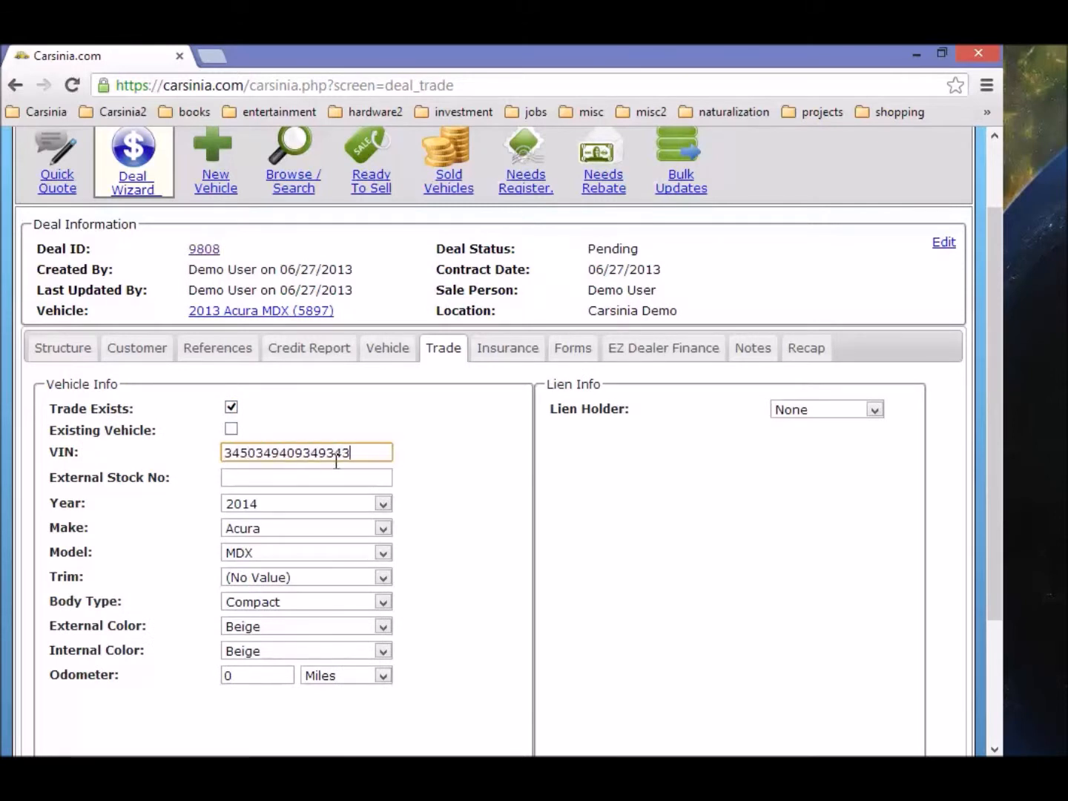
click(348, 481)
text(D2932)
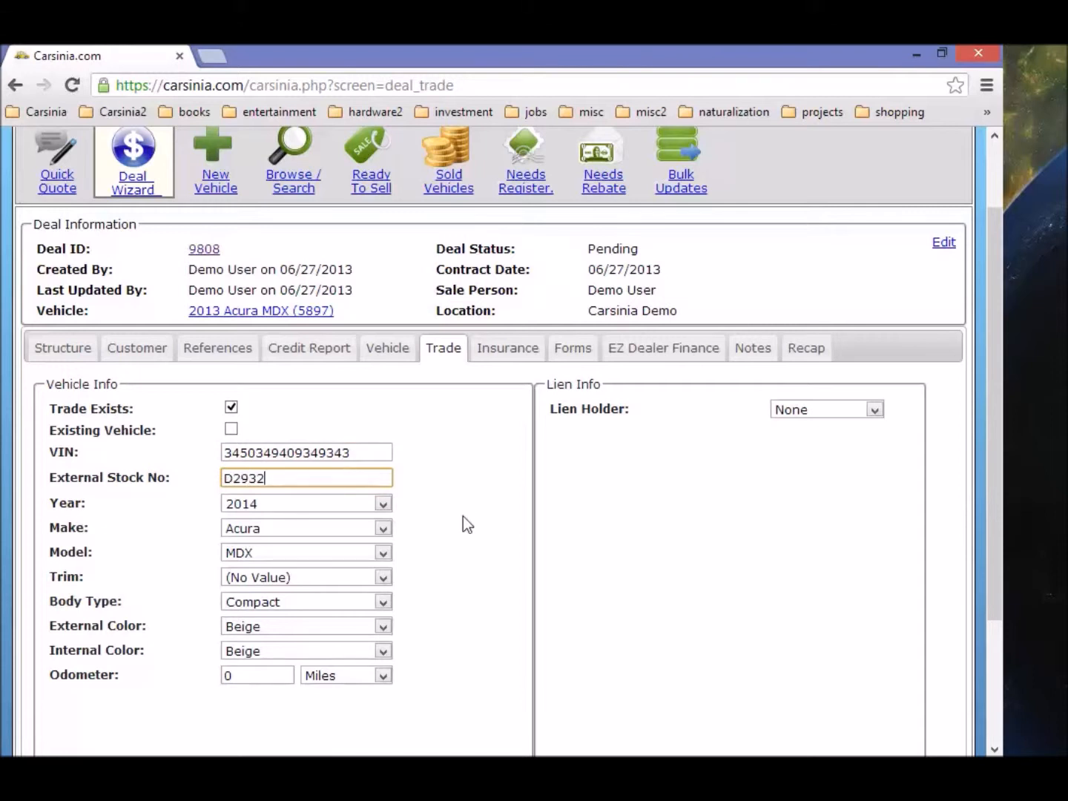
click(316, 505)
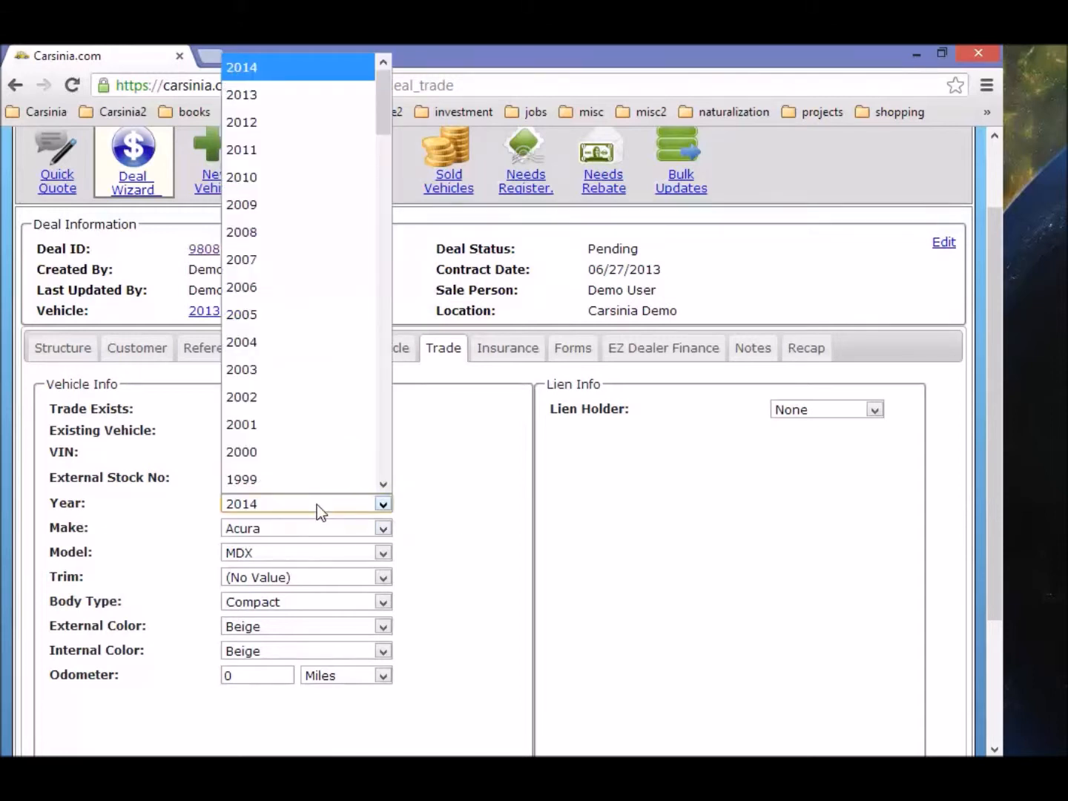
click(254, 208)
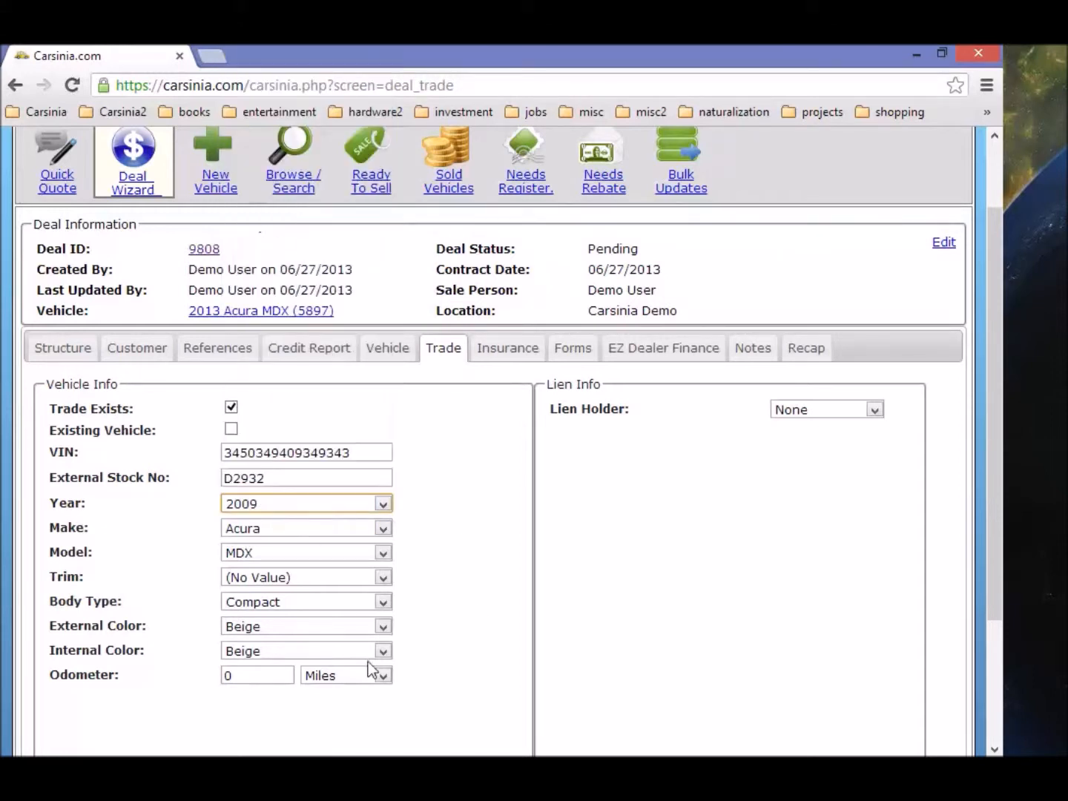
click(298, 534)
click(293, 477)
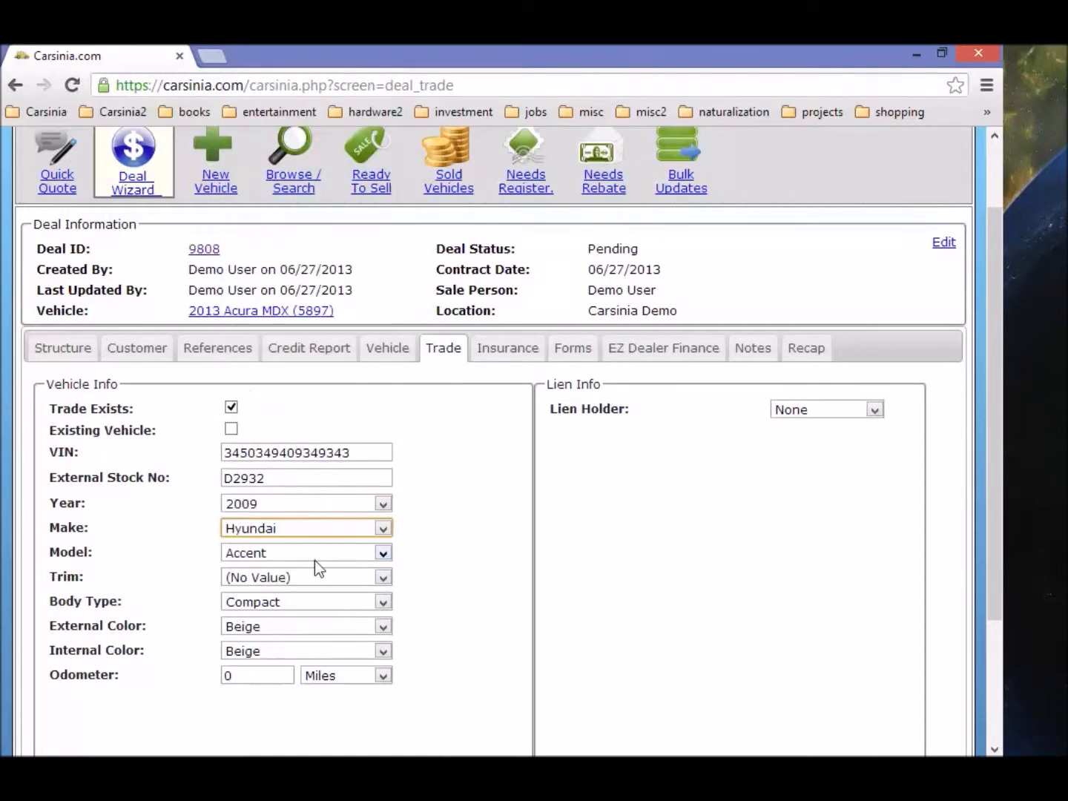
click(816, 486)
Step: Set Wells Fargo as lien holder, then contract the deal from the recap
click(833, 408)
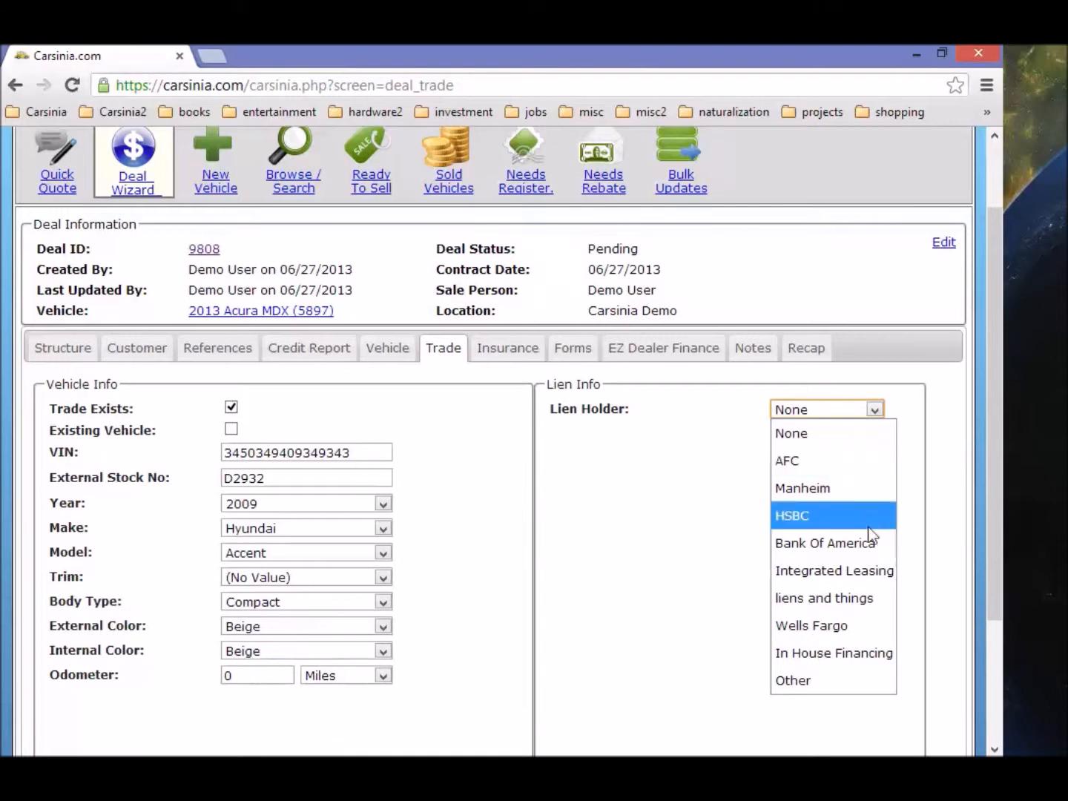
click(862, 625)
click(704, 522)
scroll(617, 518, down, 1)
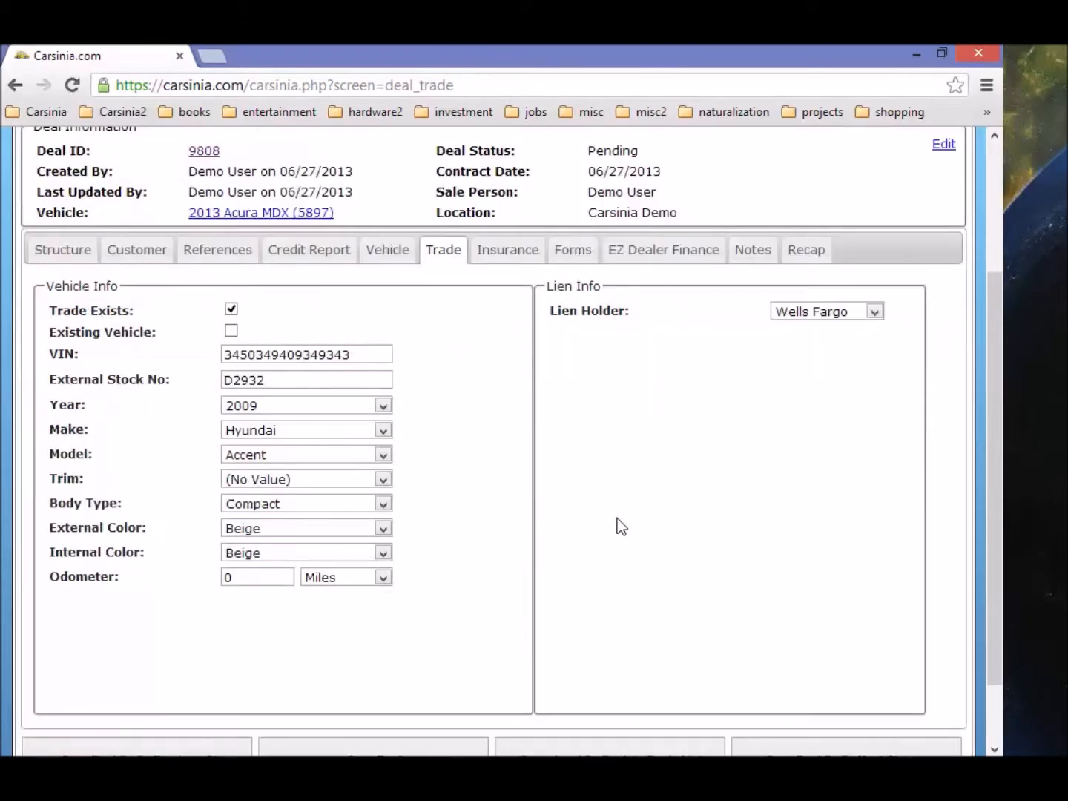
click(807, 249)
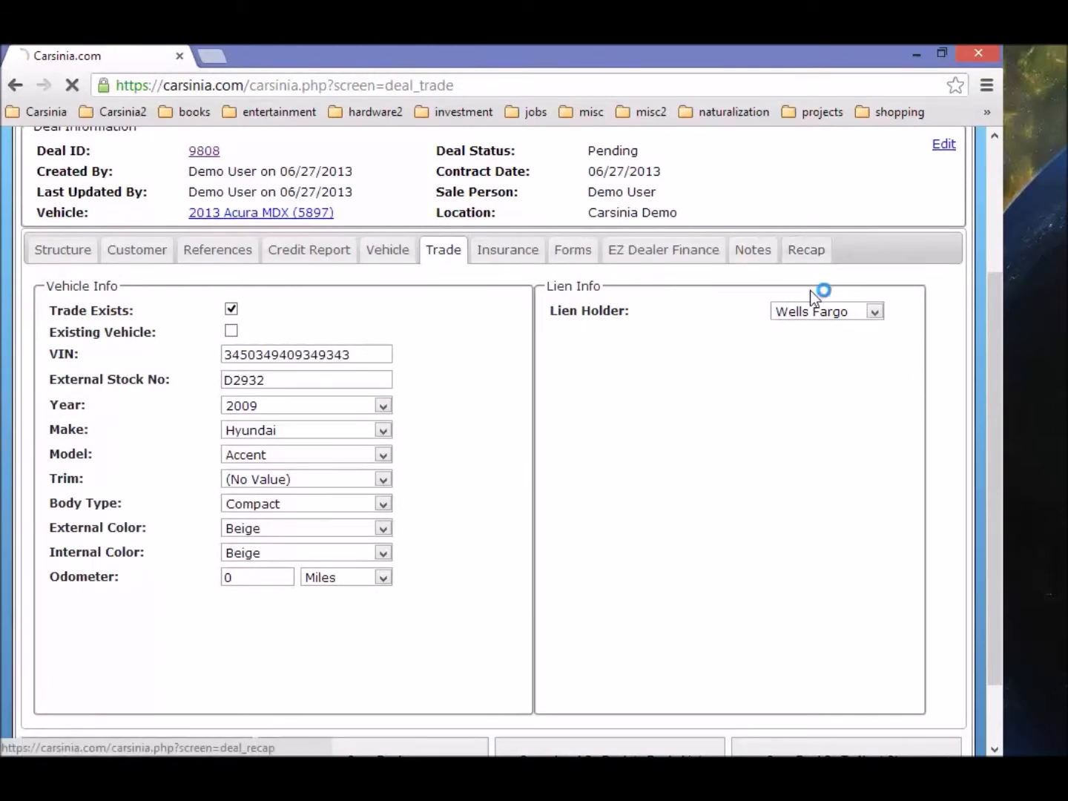
scroll(610, 582, down, 6)
scroll(610, 582, down, 1)
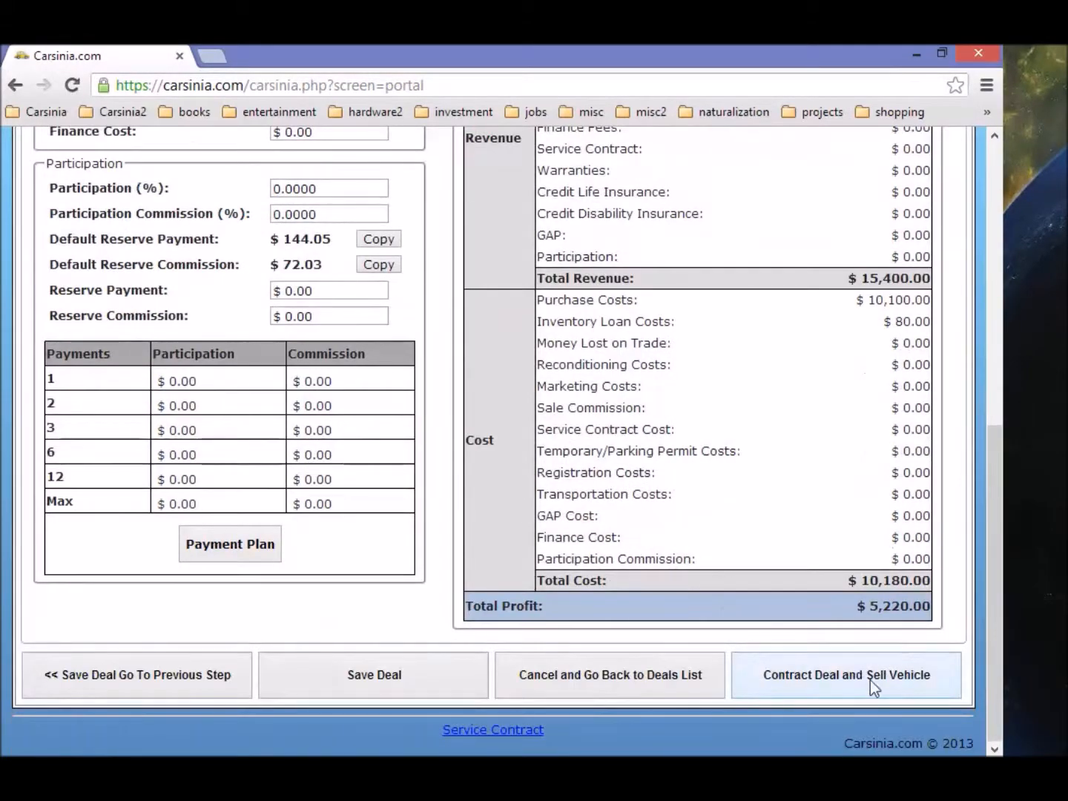
click(870, 680)
click(546, 518)
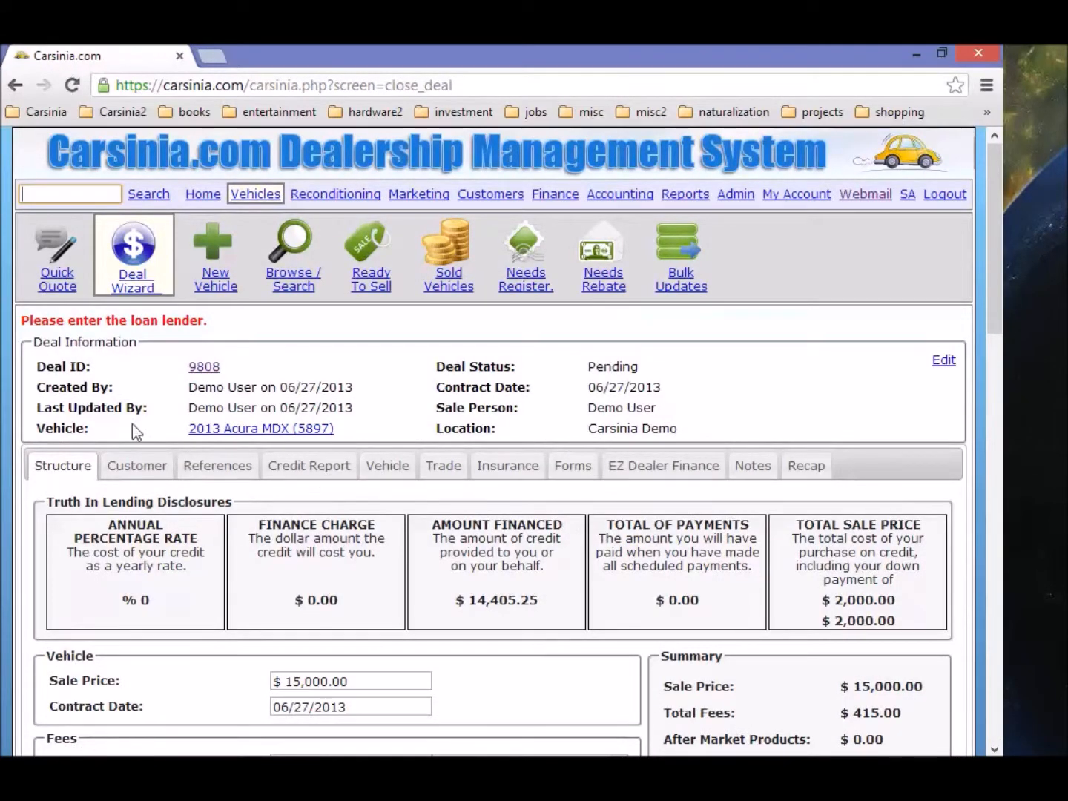
Step: Adjust the deal so the $14,405.25 balance is covered as Cash Down
scroll(134, 426, down, 7)
scroll(852, 435, down, 1)
scroll(851, 434, up, 1)
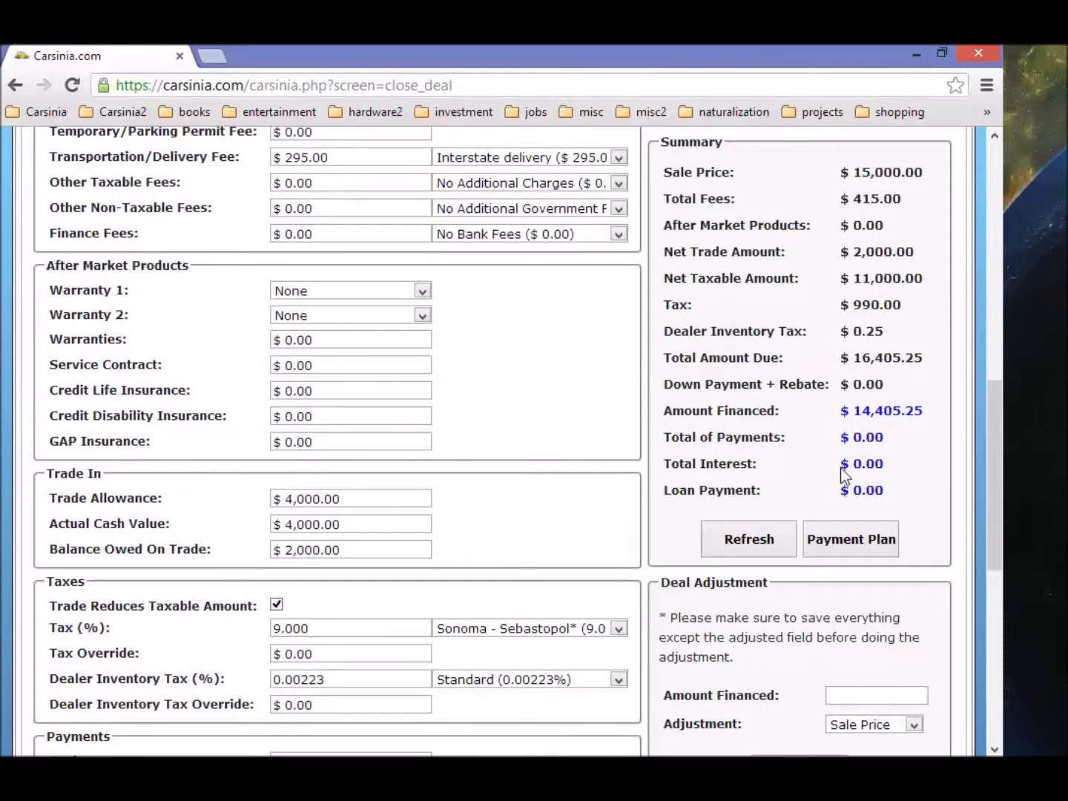
scroll(819, 464, down, 3)
scroll(779, 632, down, 5)
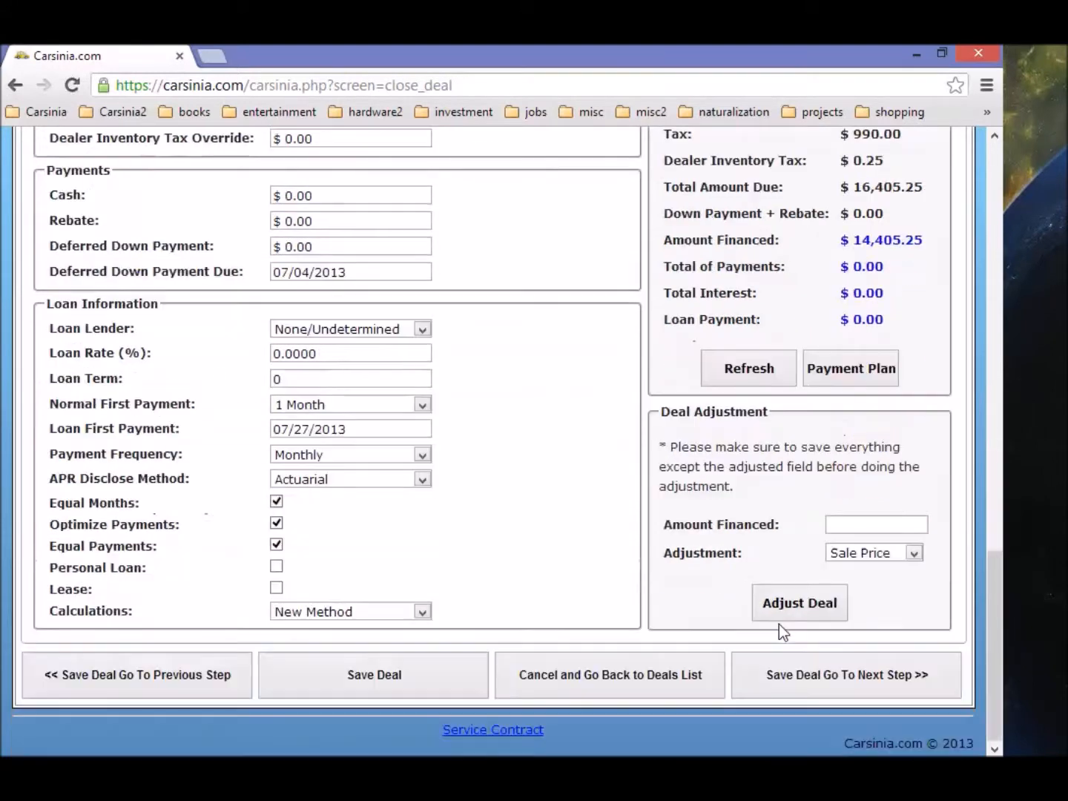
click(868, 555)
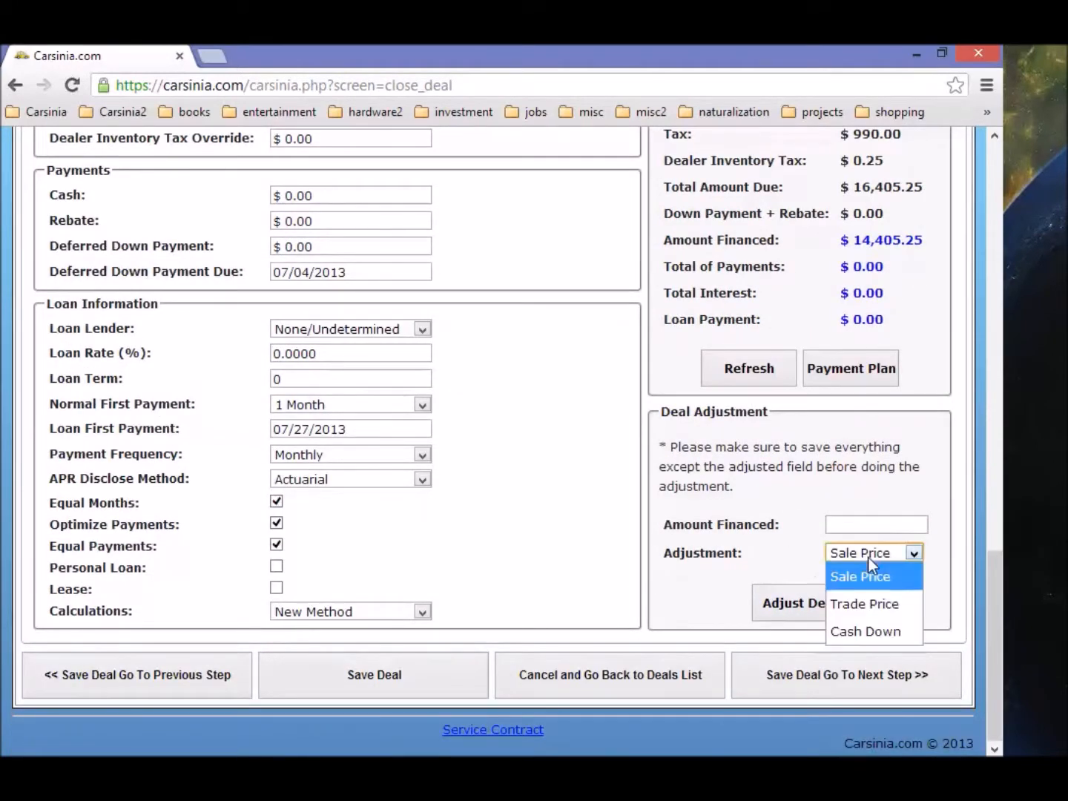
click(892, 630)
click(815, 604)
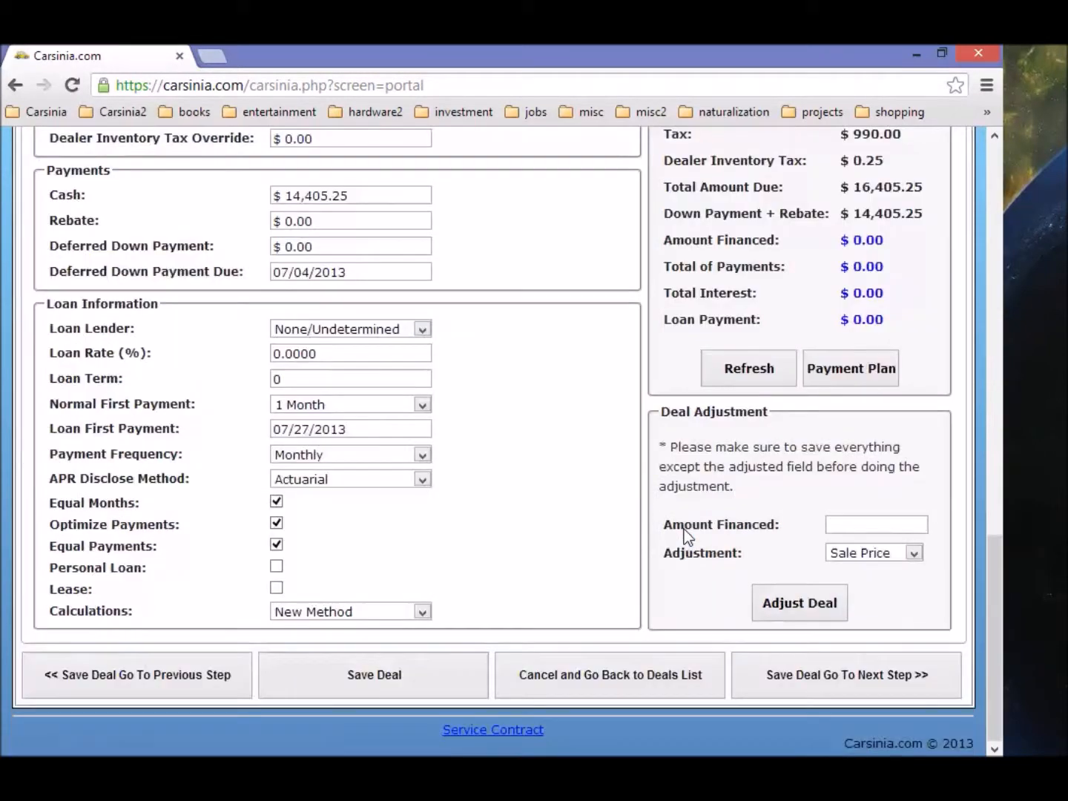
Step: From the deal recap, contract deal 9808 and sell vehicle 5897
scroll(905, 281, up, 3)
scroll(901, 295, down, 3)
scroll(844, 504, up, 8)
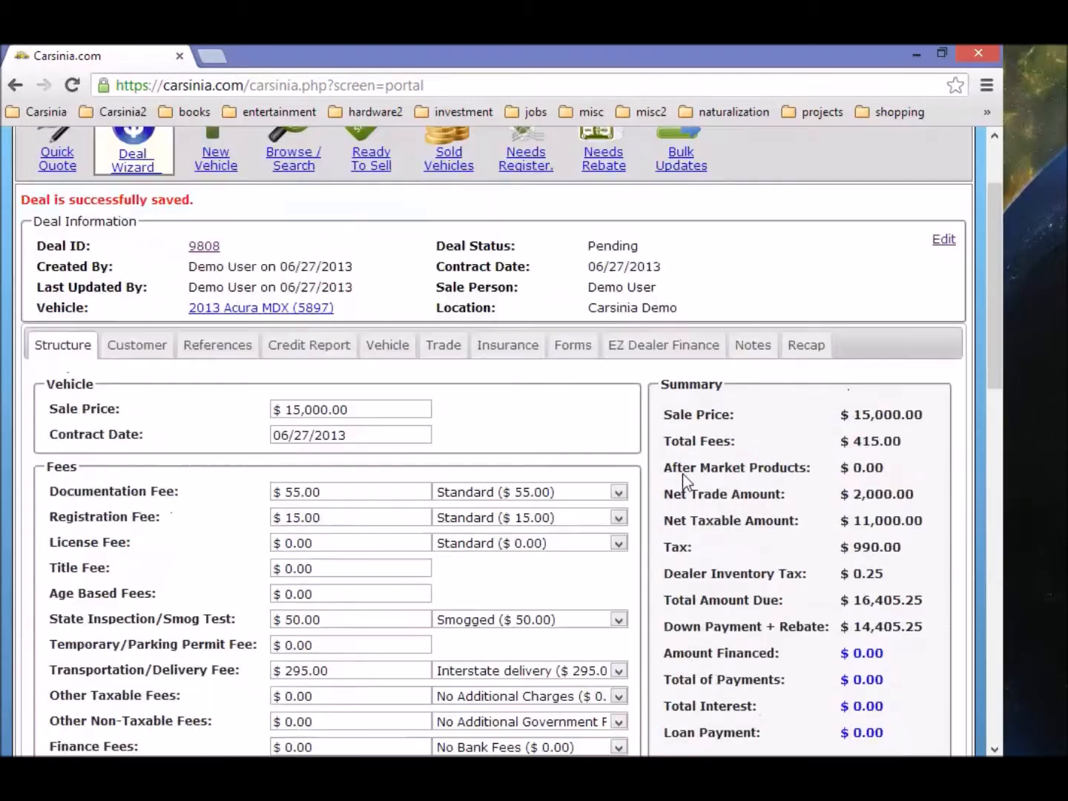
click(812, 470)
scroll(620, 504, down, 5)
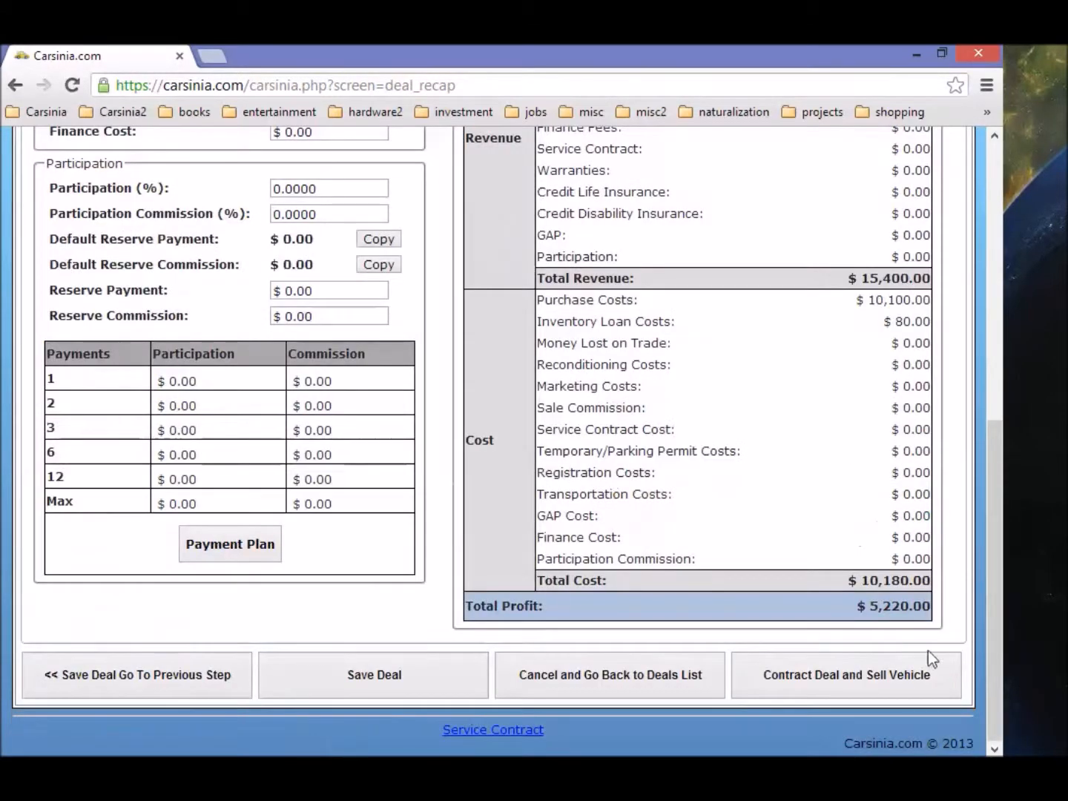
click(916, 680)
click(565, 517)
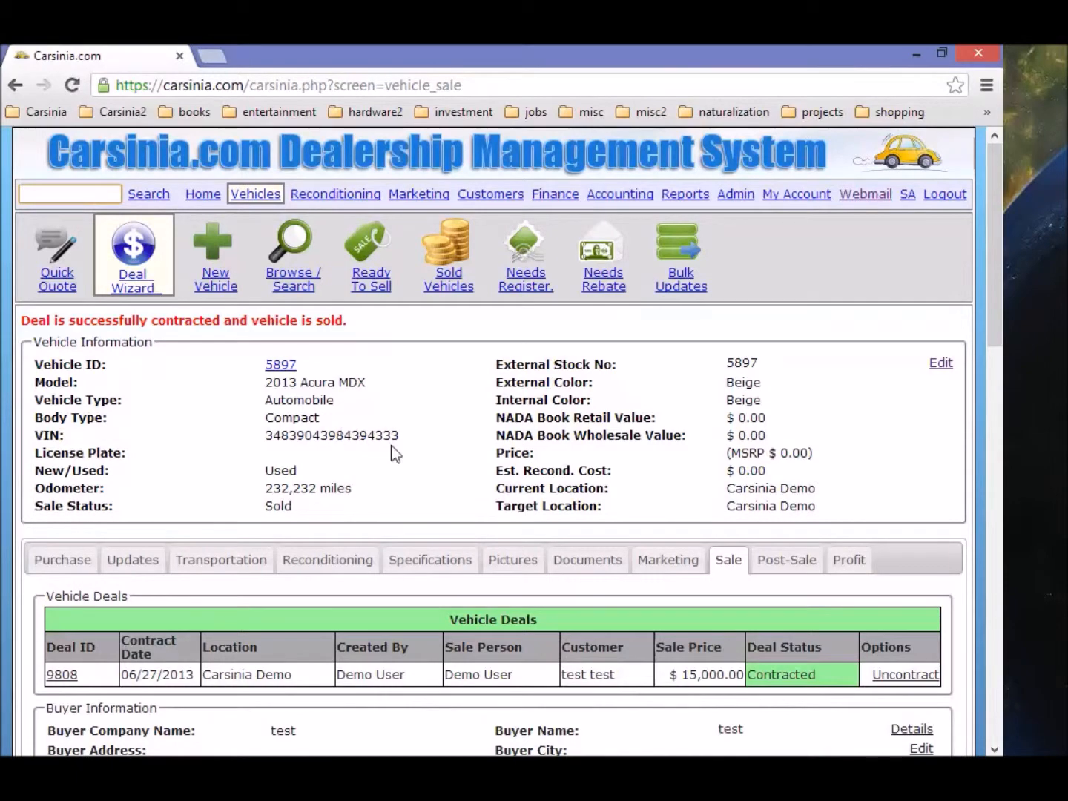
Step: Check the Sale Balance table: buyer payments total 12,405.25 and outstanding balance is zero
scroll(494, 528, down, 4)
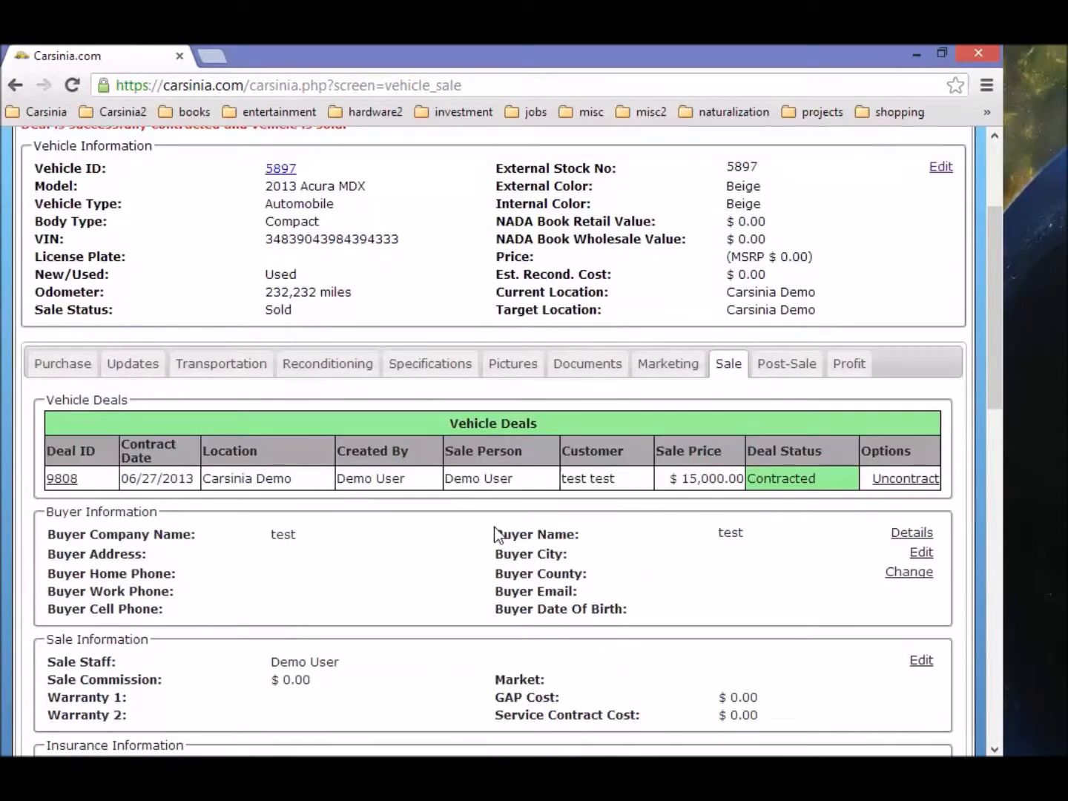
scroll(494, 528, down, 9)
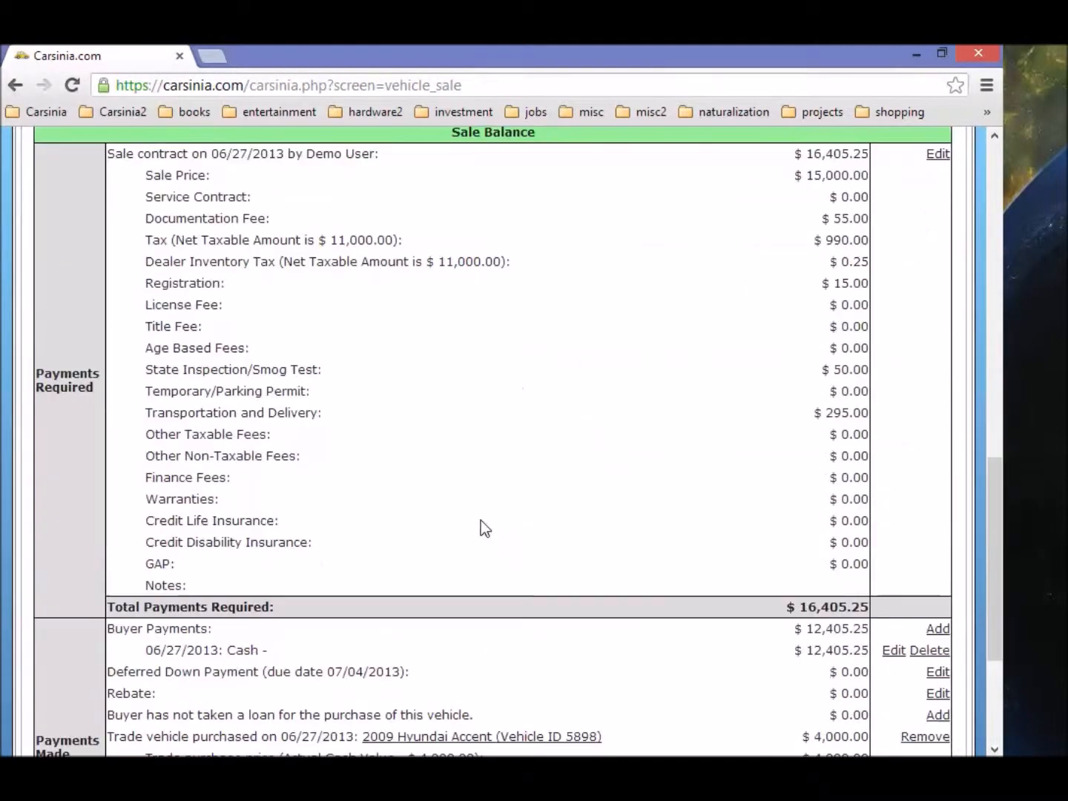
scroll(495, 456, down, 3)
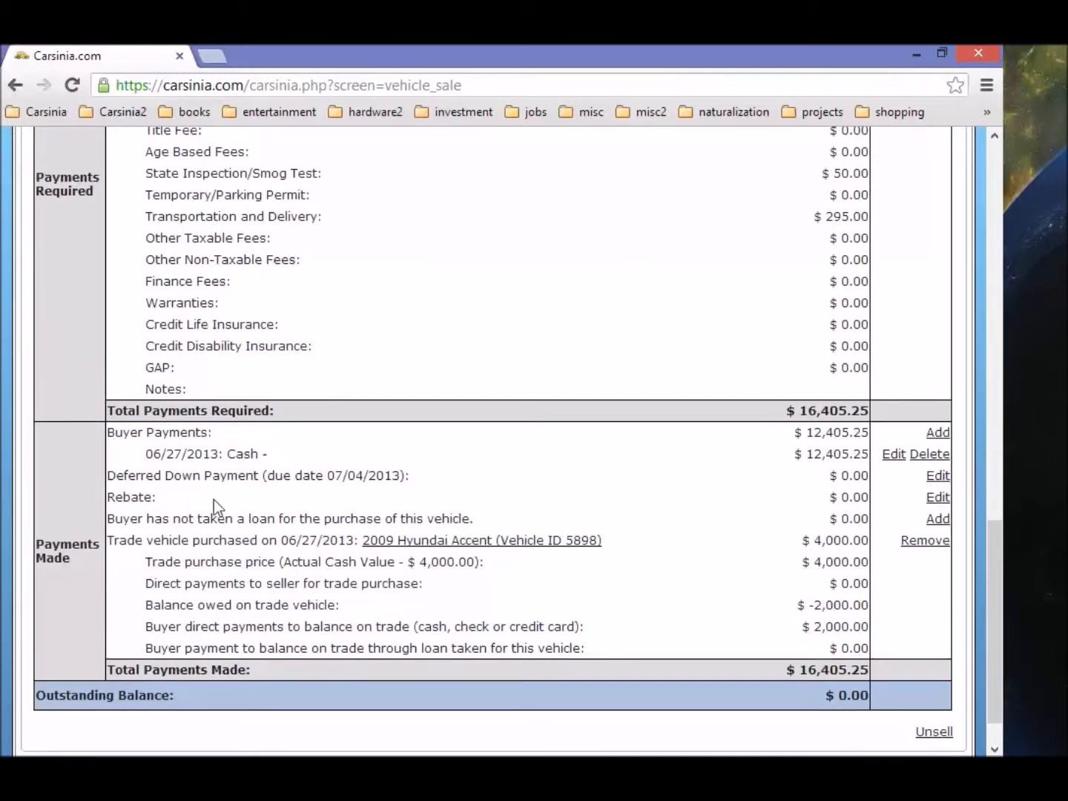
scroll(330, 534, down, 1)
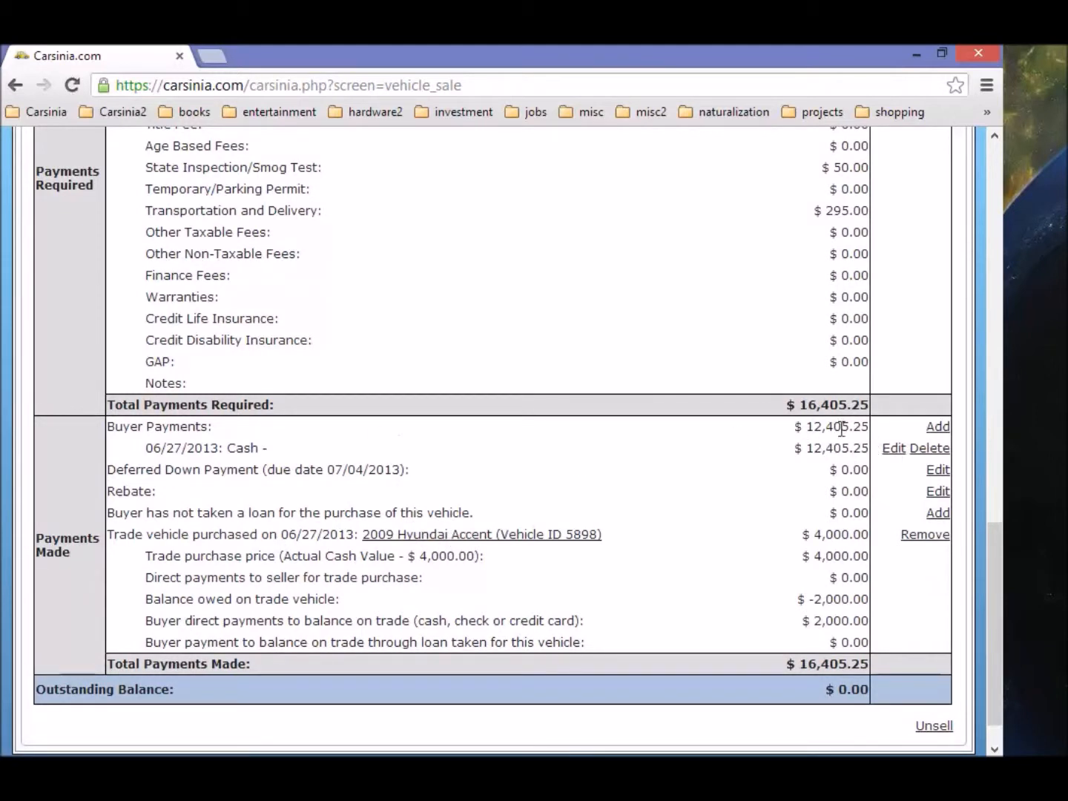
drag(805, 427, 871, 424)
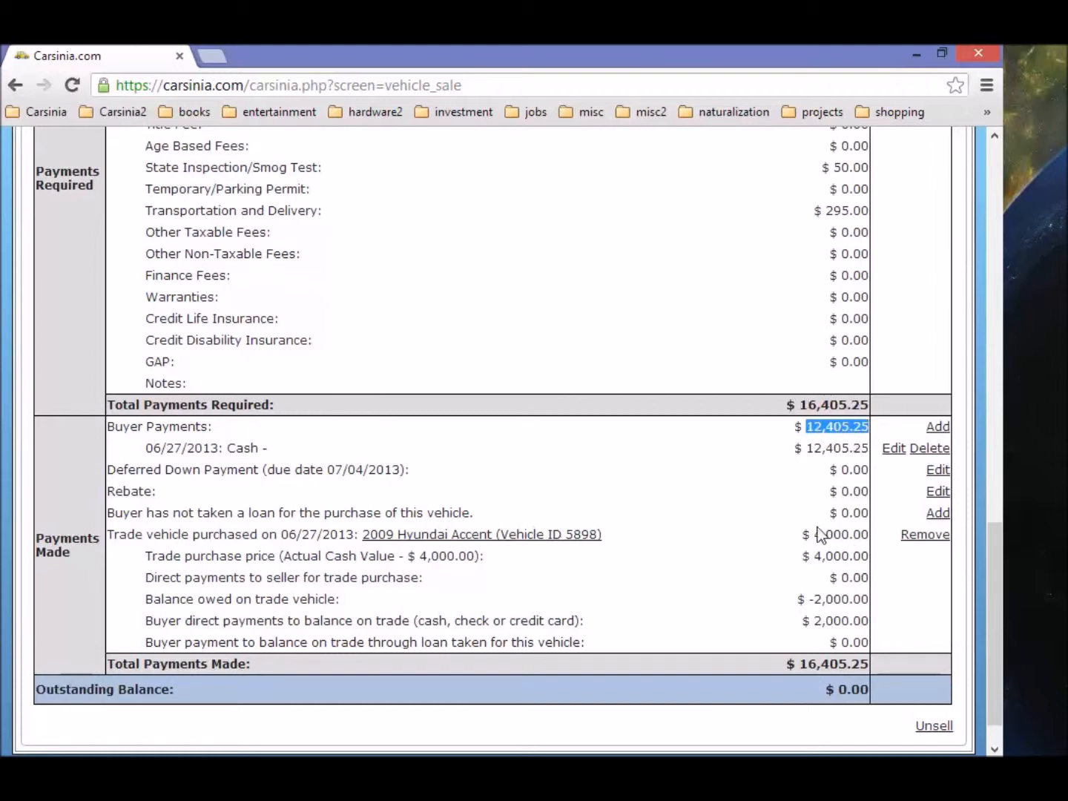
Step: Review the trade figures (4,000.00 price, 2,000.00 paid, -2,000.00 owed) and open the 2009 Hyundai Accent 5898
drag(817, 534, 872, 536)
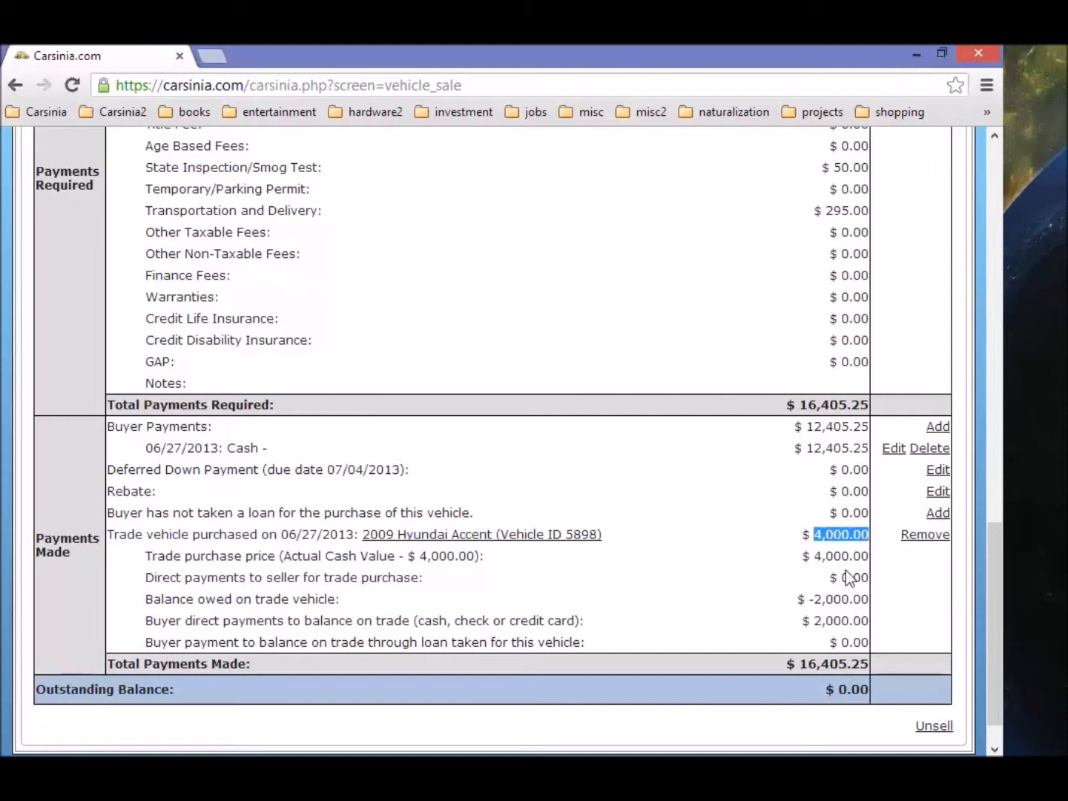
drag(817, 621, 872, 617)
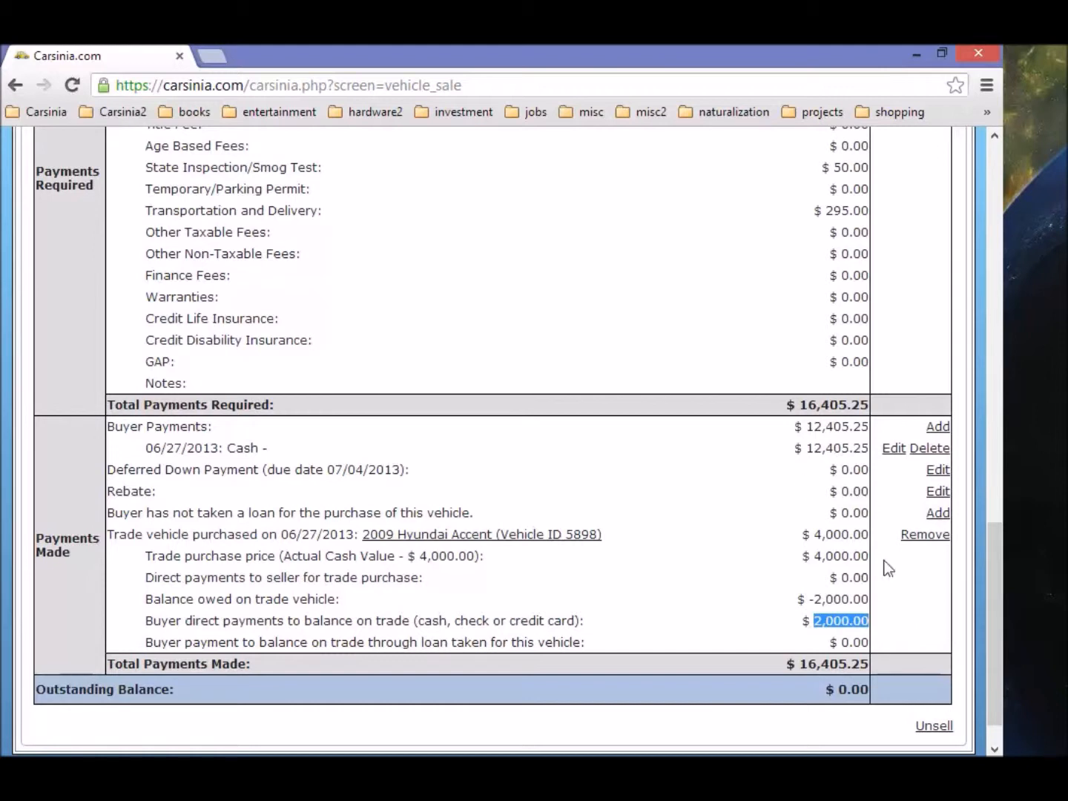
drag(815, 557, 873, 555)
drag(814, 598, 872, 599)
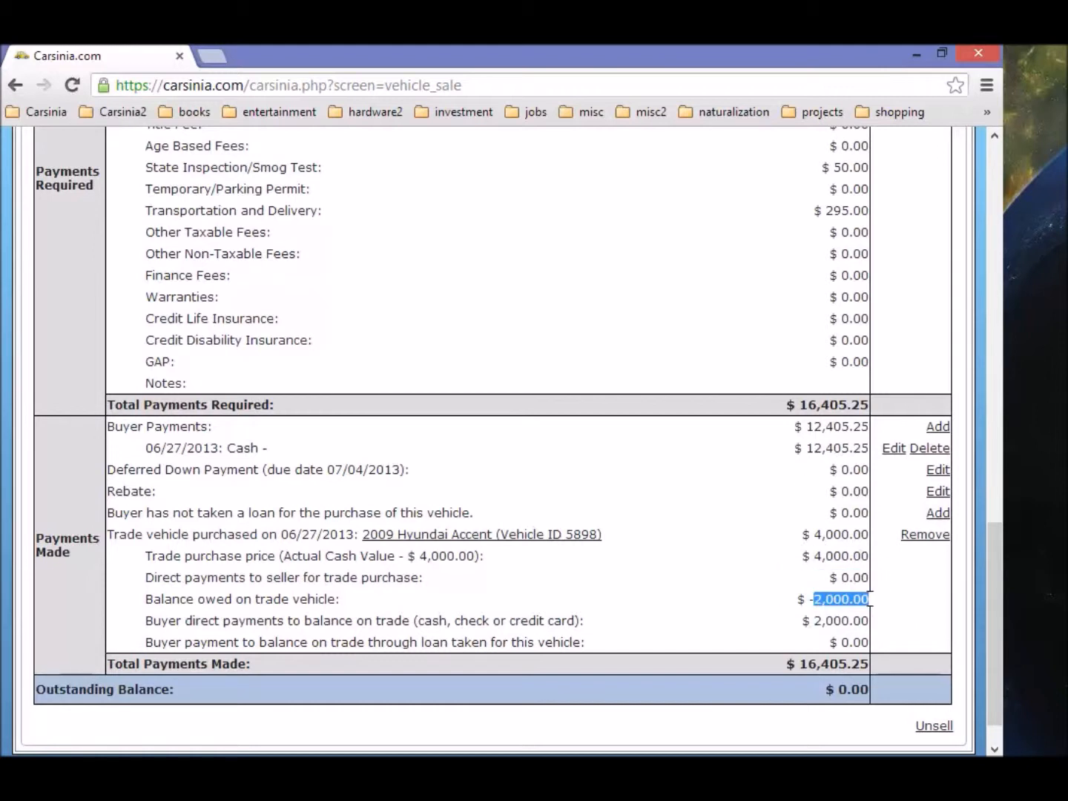
click(466, 538)
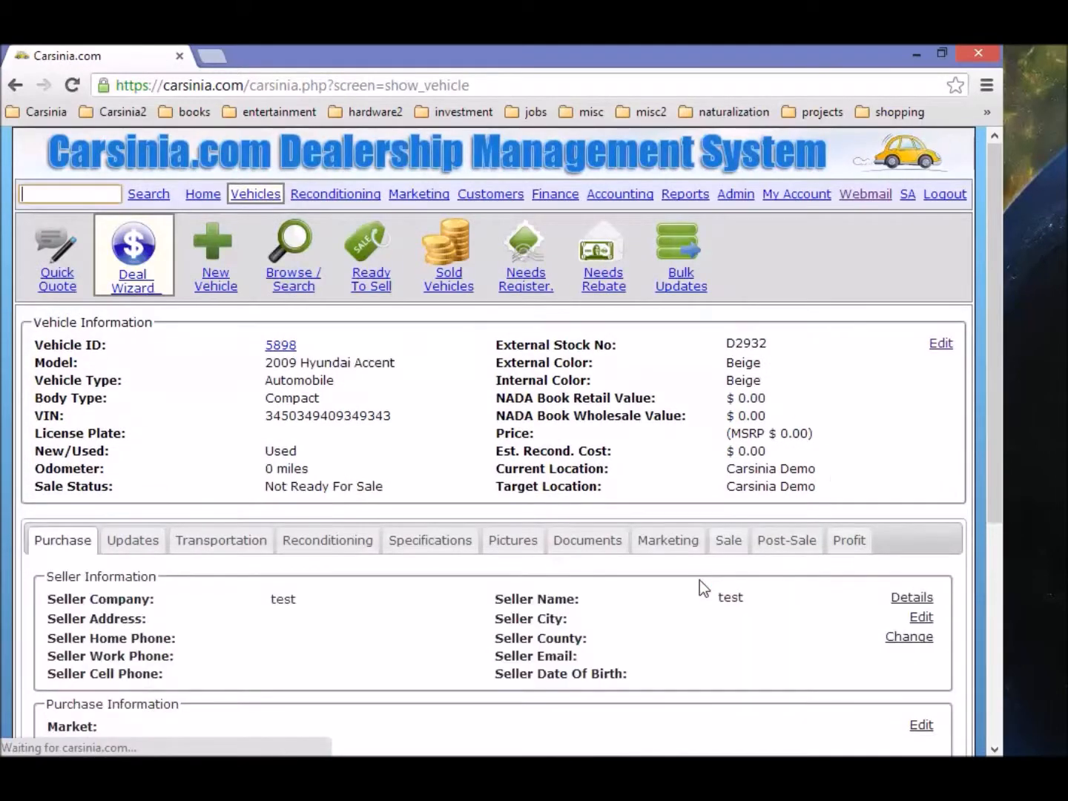
scroll(475, 578, down, 4)
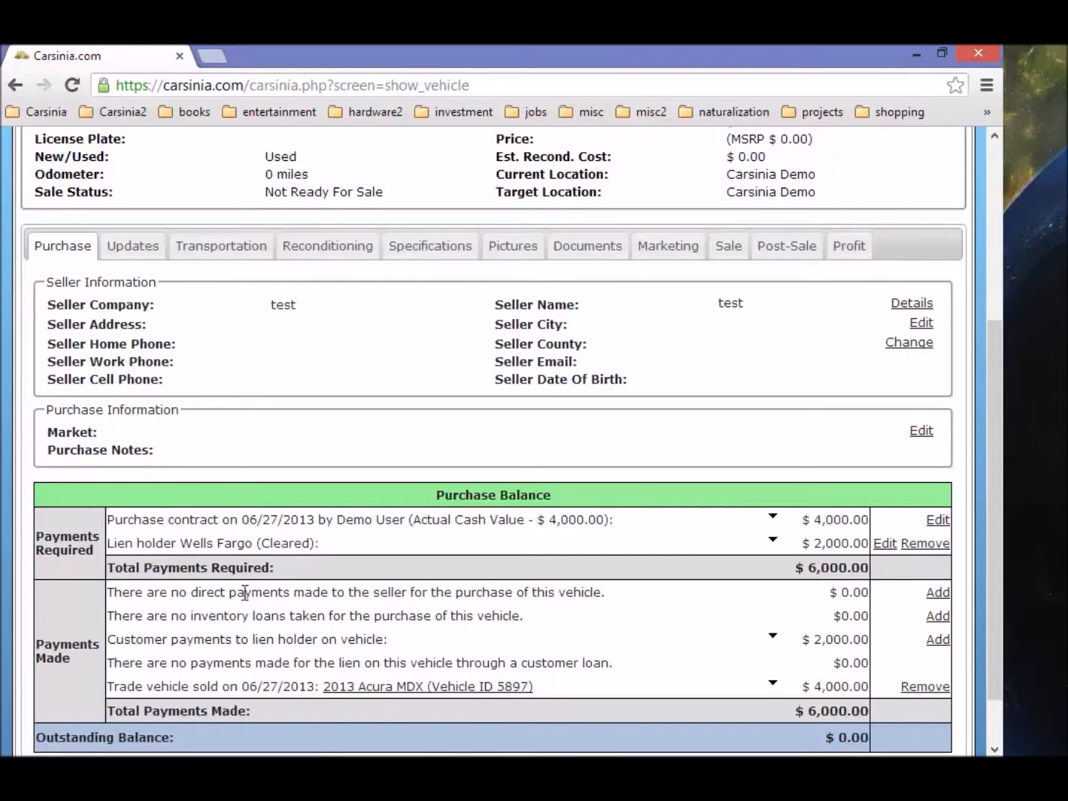
drag(192, 591, 380, 593)
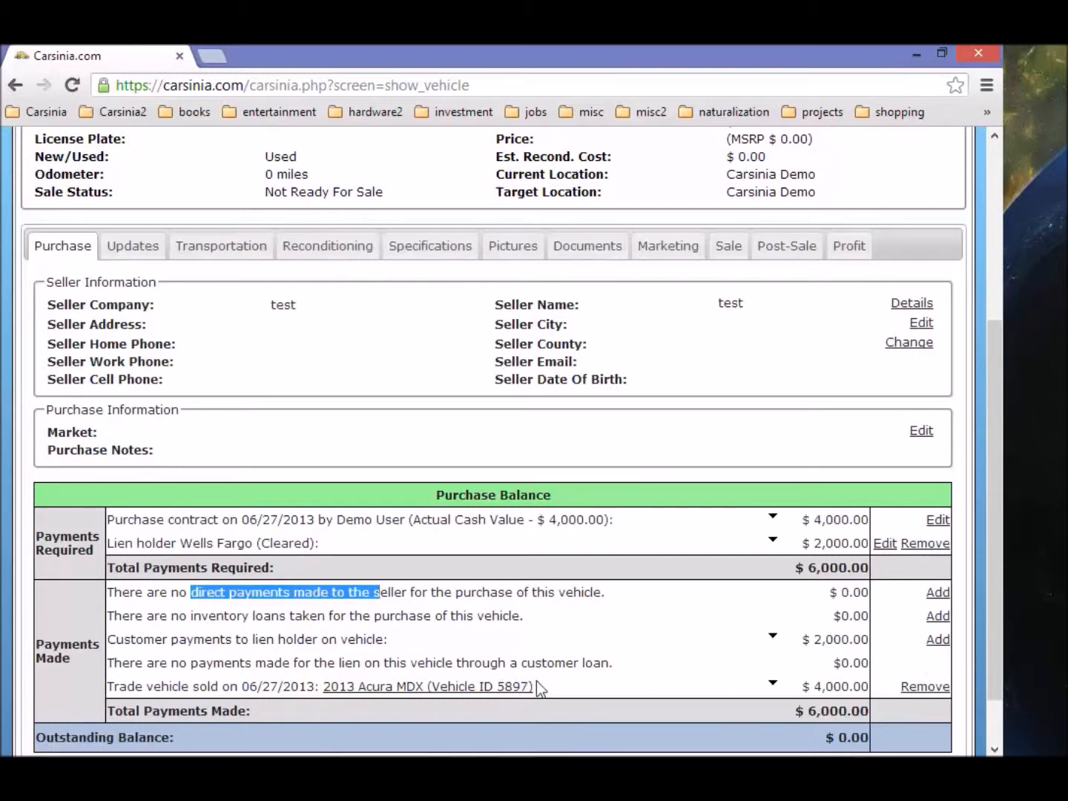
click(772, 685)
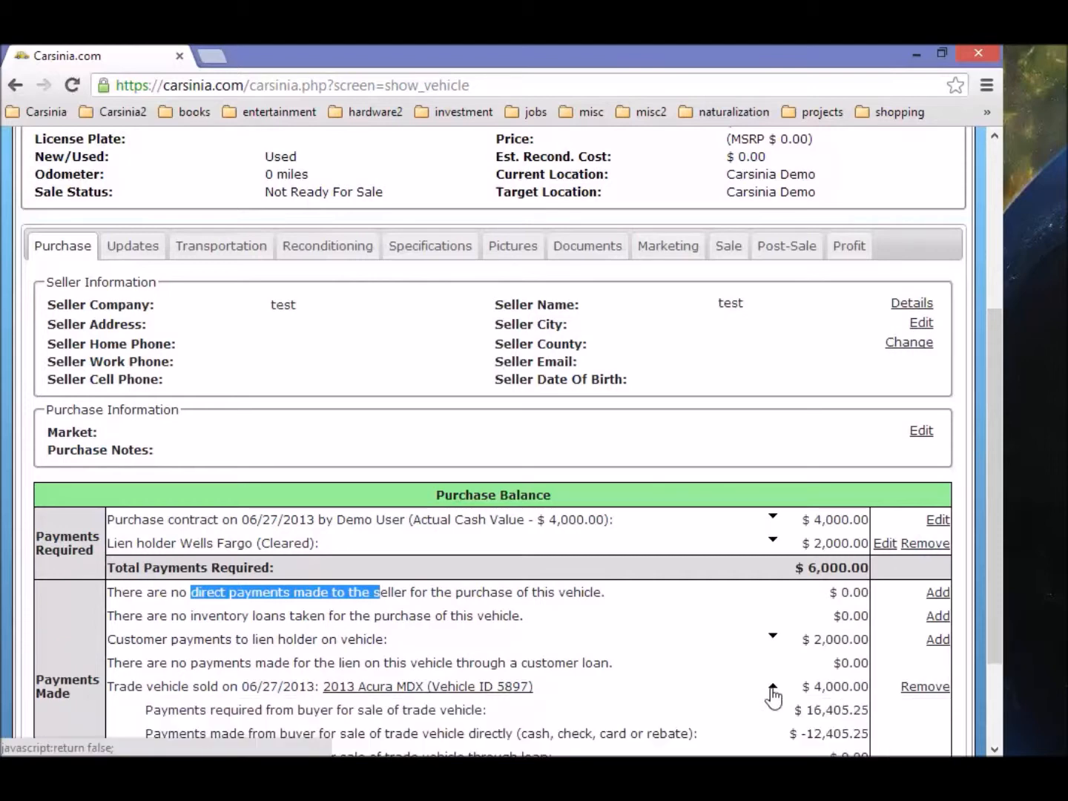
click(772, 685)
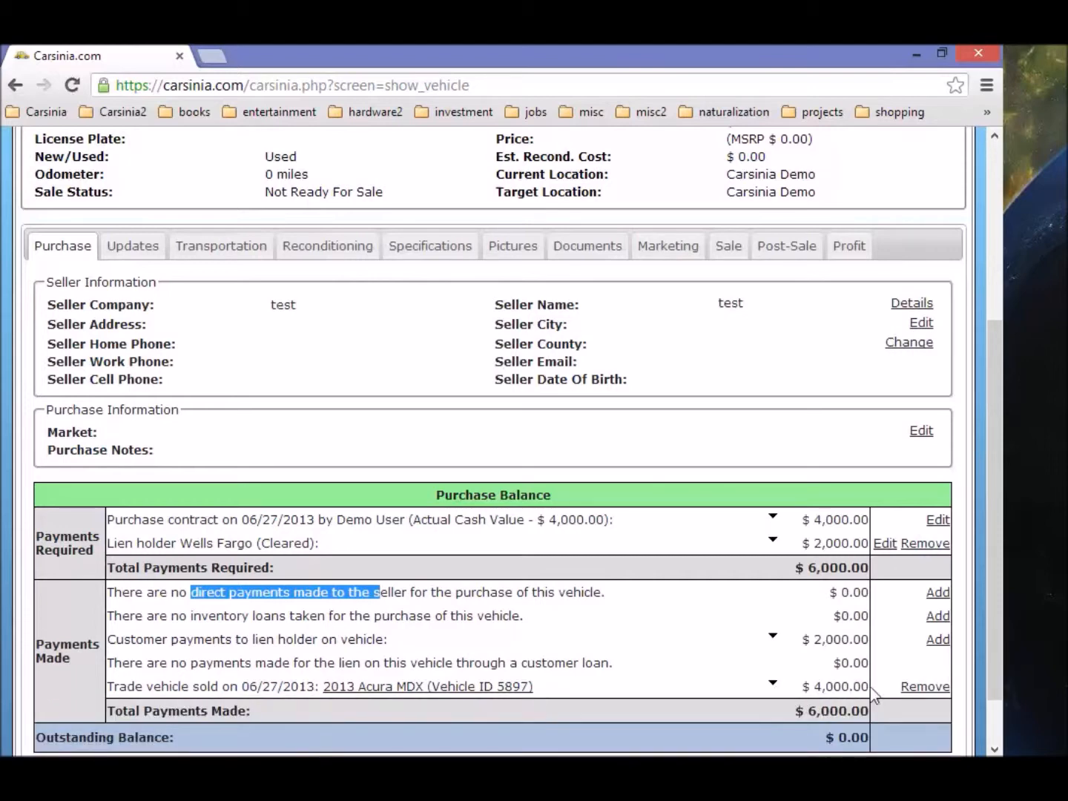
scroll(864, 685, down, 1)
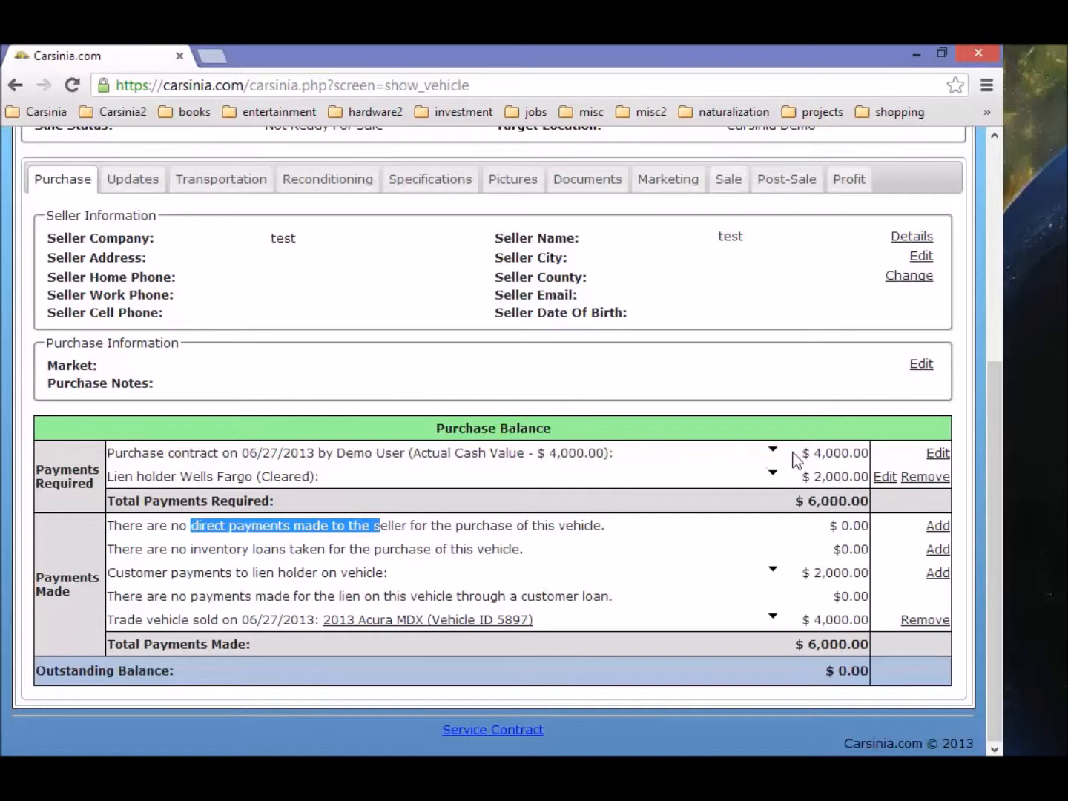
drag(812, 453, 871, 454)
click(819, 617)
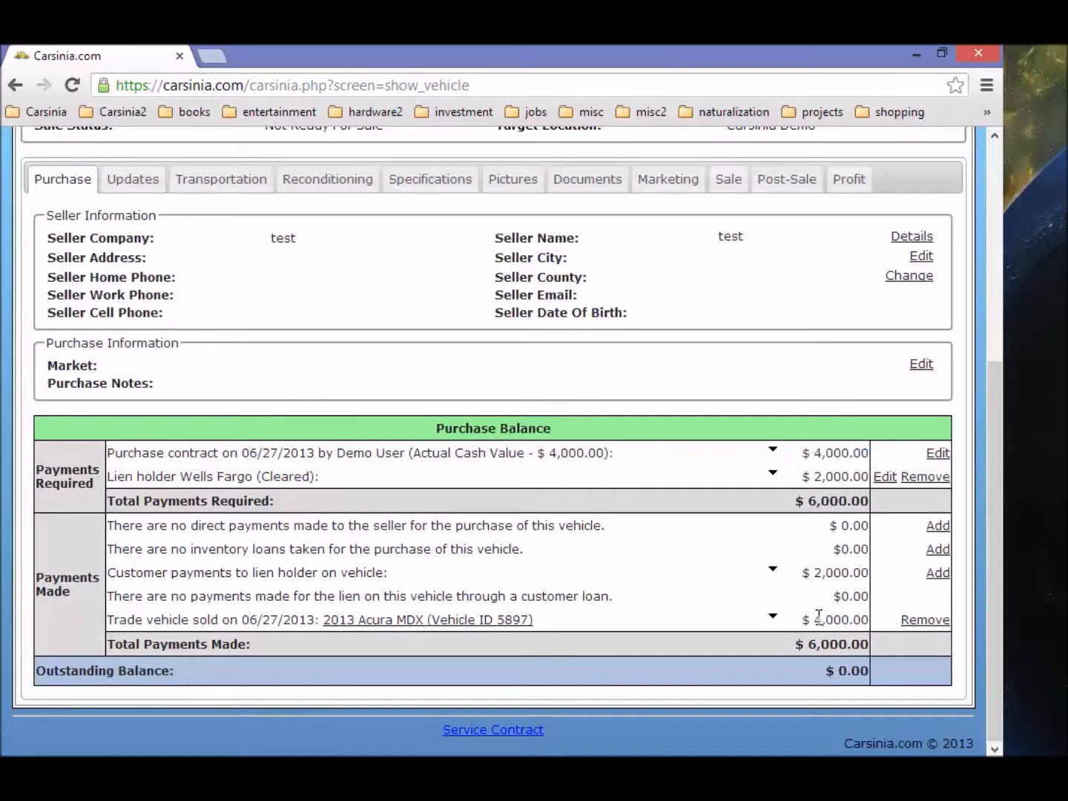
drag(819, 618, 895, 619)
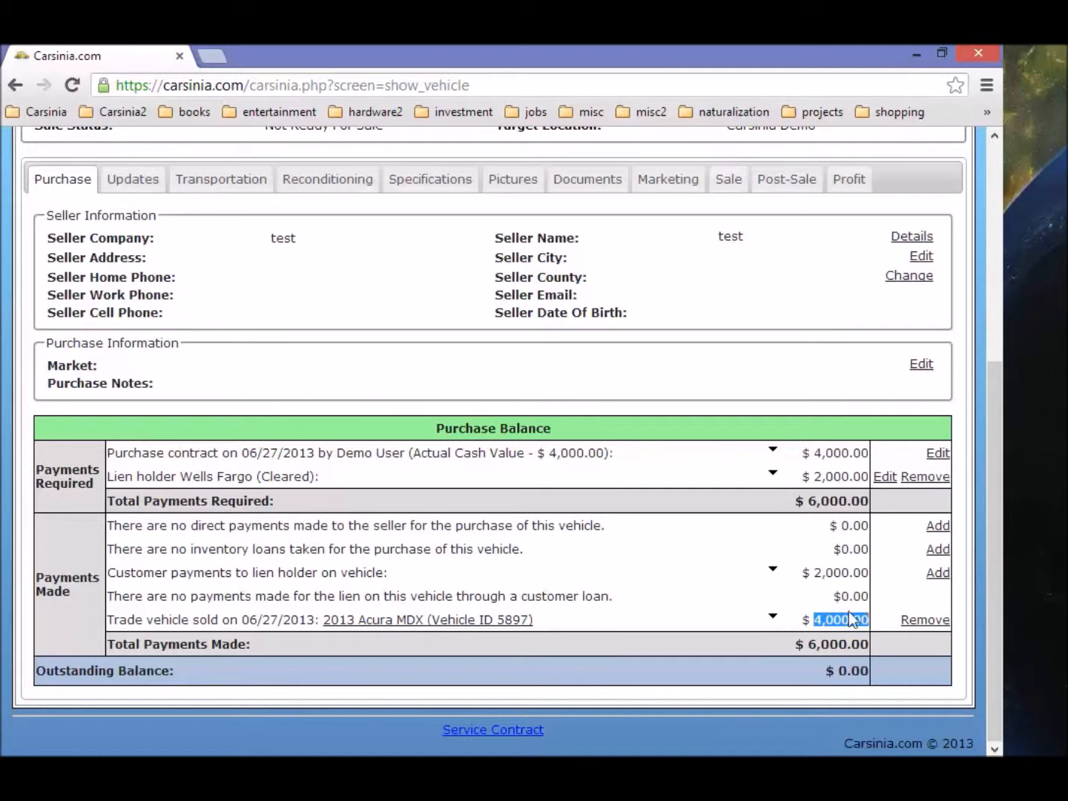
drag(815, 573, 869, 573)
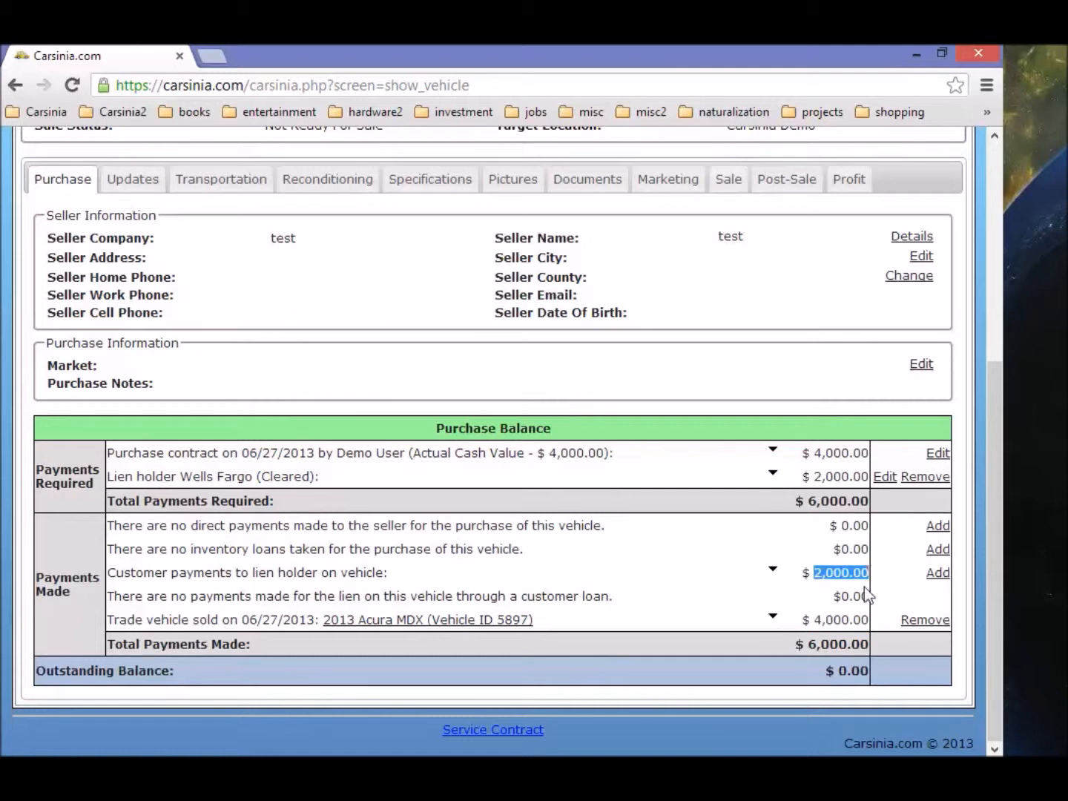
drag(816, 475, 872, 478)
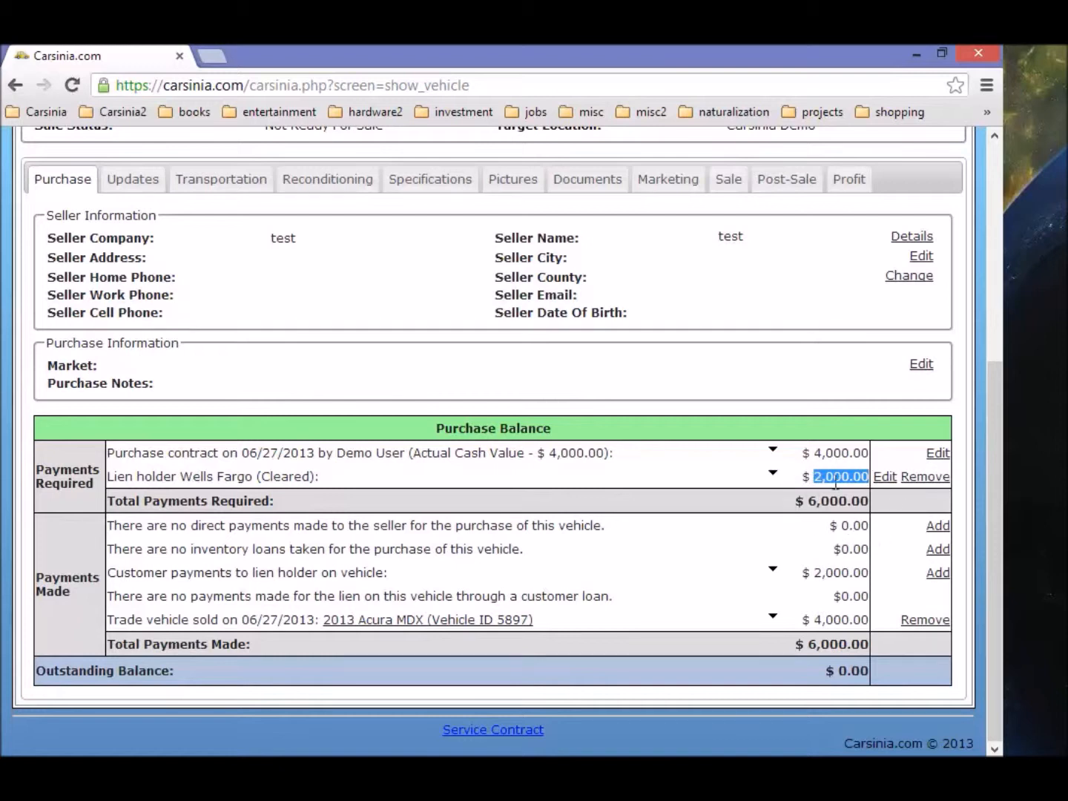
drag(815, 571, 869, 572)
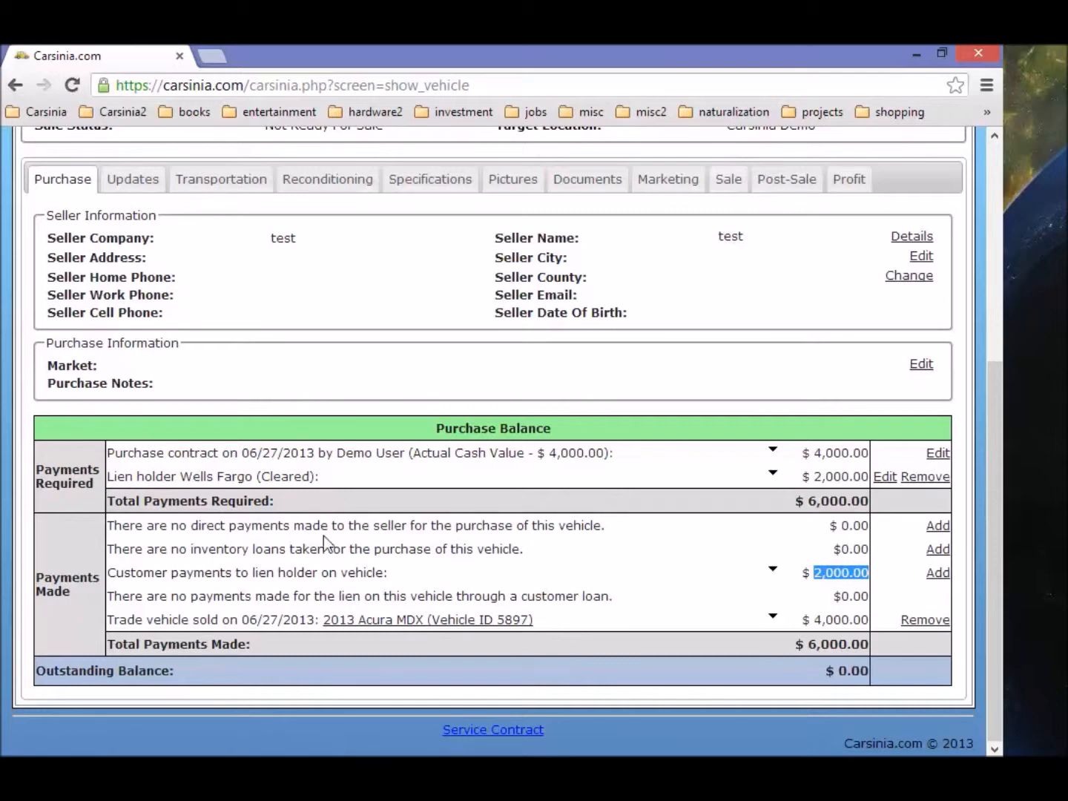
scroll(318, 547, up, 3)
scroll(319, 547, up, 3)
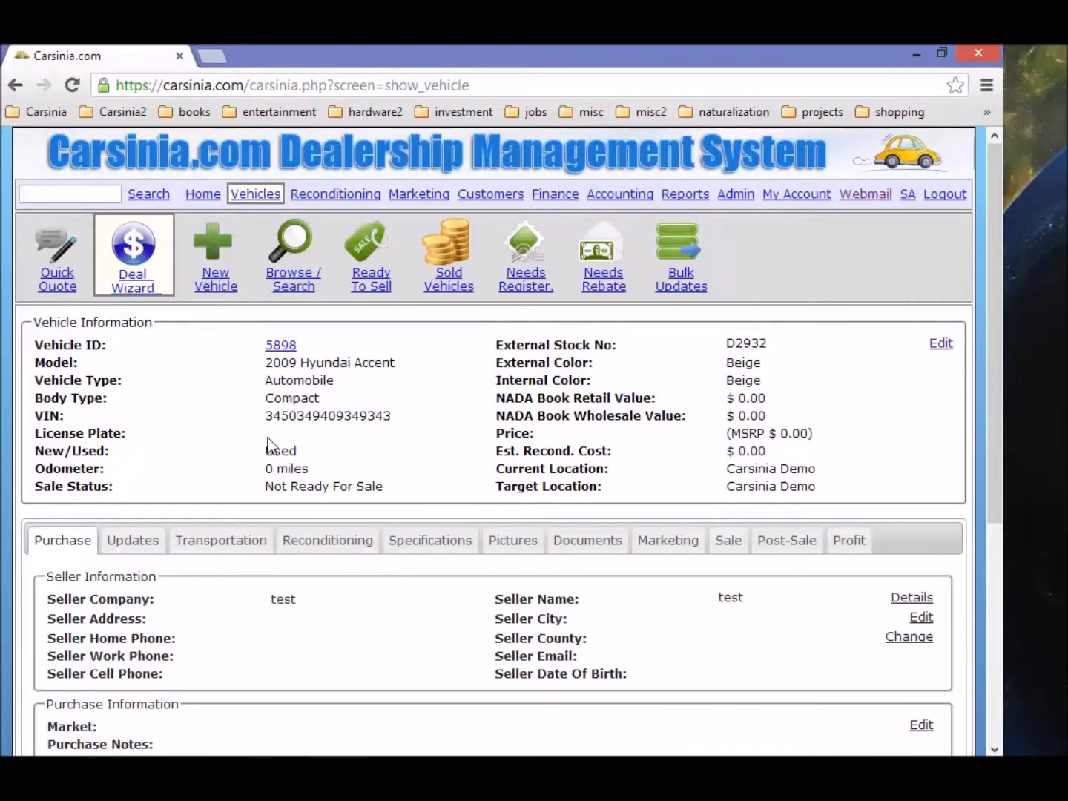
scroll(366, 563, down, 3)
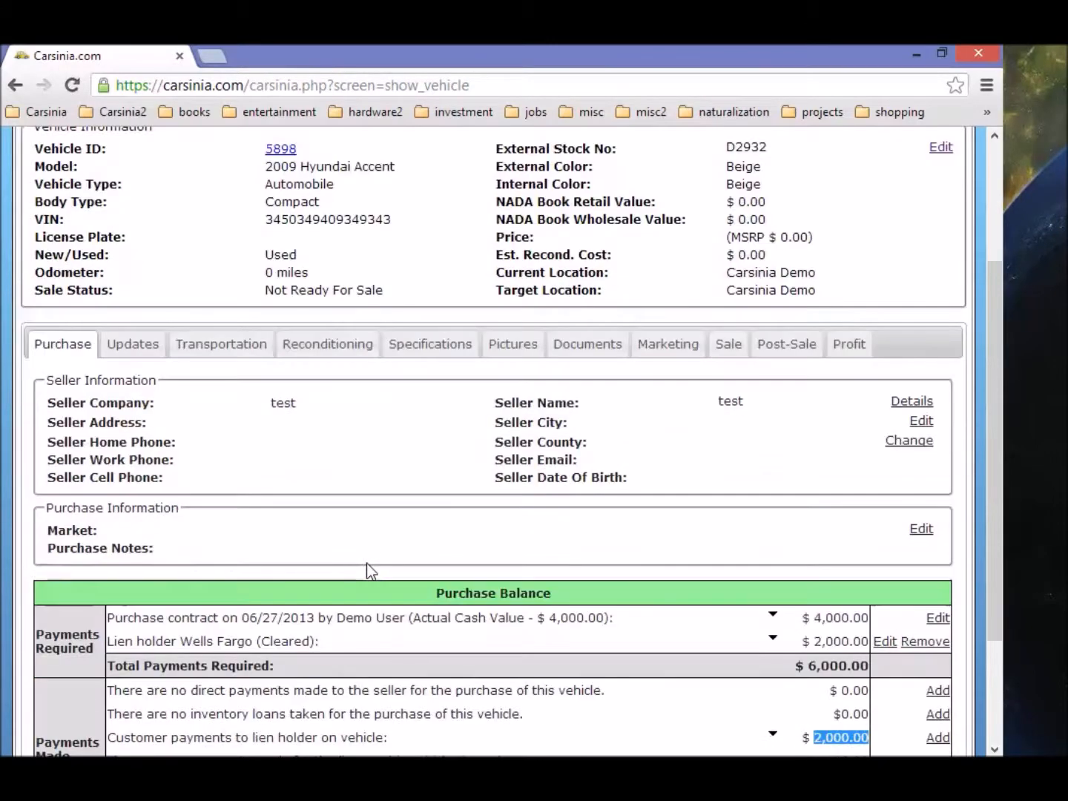
scroll(366, 563, down, 3)
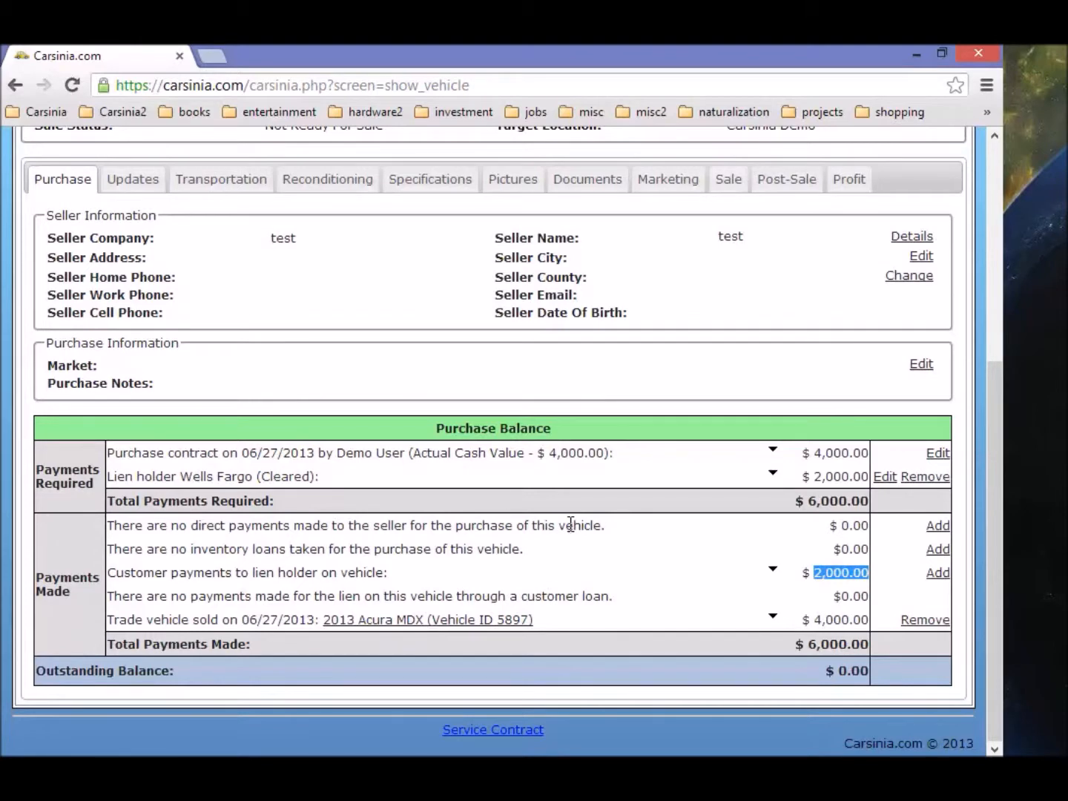
scroll(570, 524, up, 2)
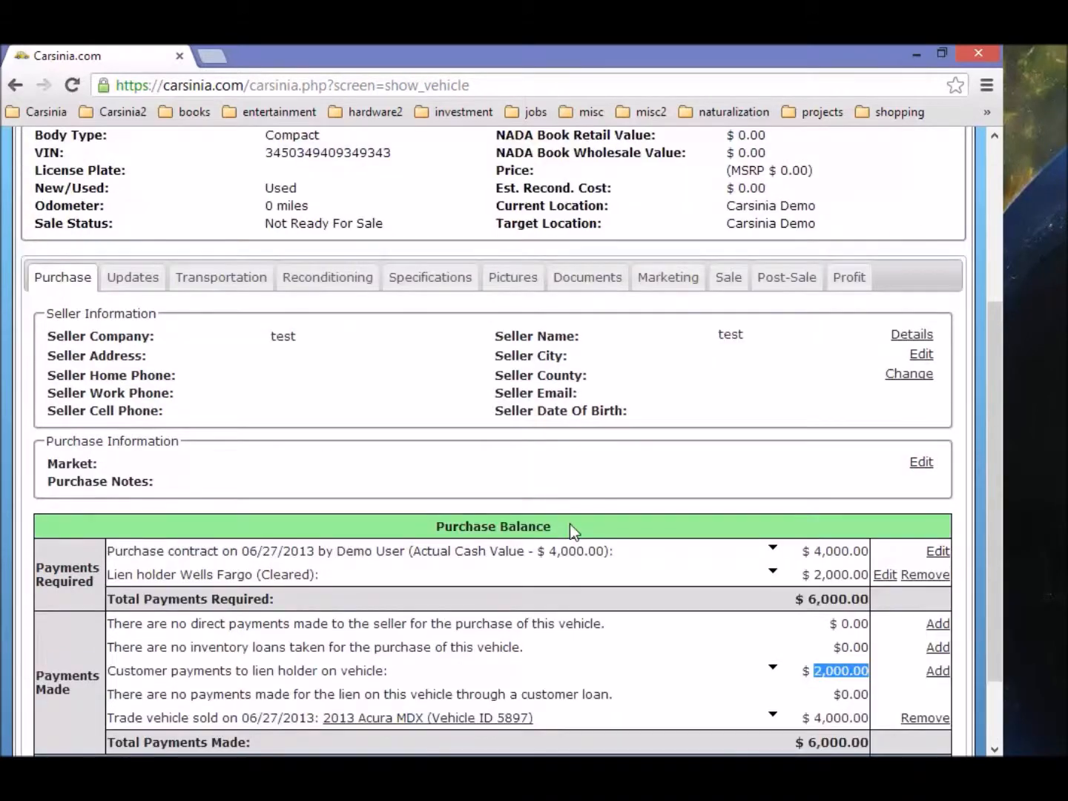
scroll(570, 525, up, 2)
scroll(523, 521, up, 2)
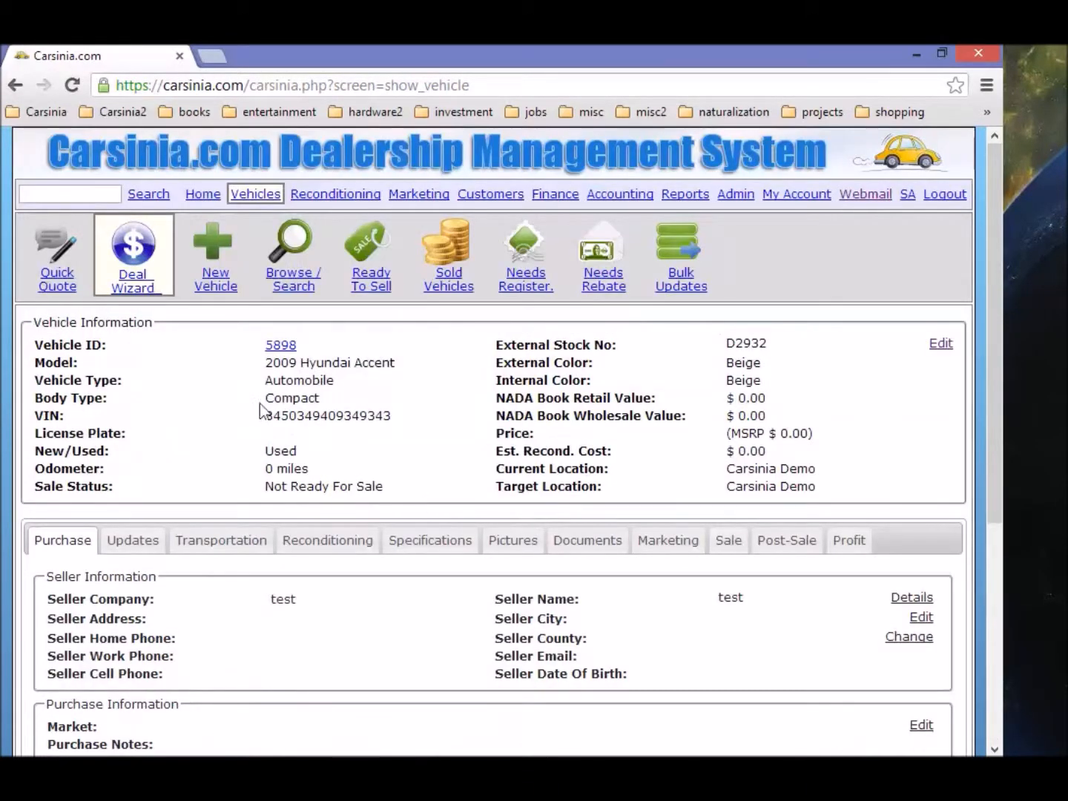
scroll(511, 545, down, 1)
scroll(612, 505, down, 2)
scroll(727, 472, up, 2)
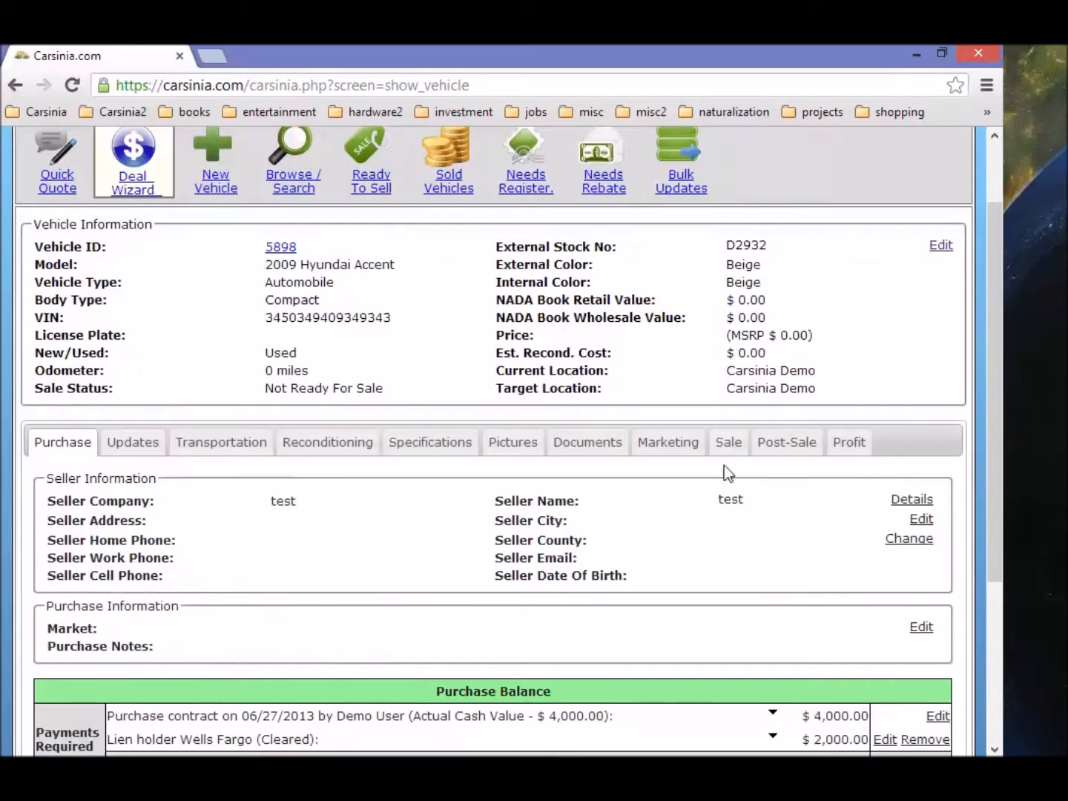
scroll(712, 474, down, 3)
Step: Open the 2013 Acura MDX 5897, review its sale balance, and show its Purchase details with $10,100.00 loan due
click(486, 620)
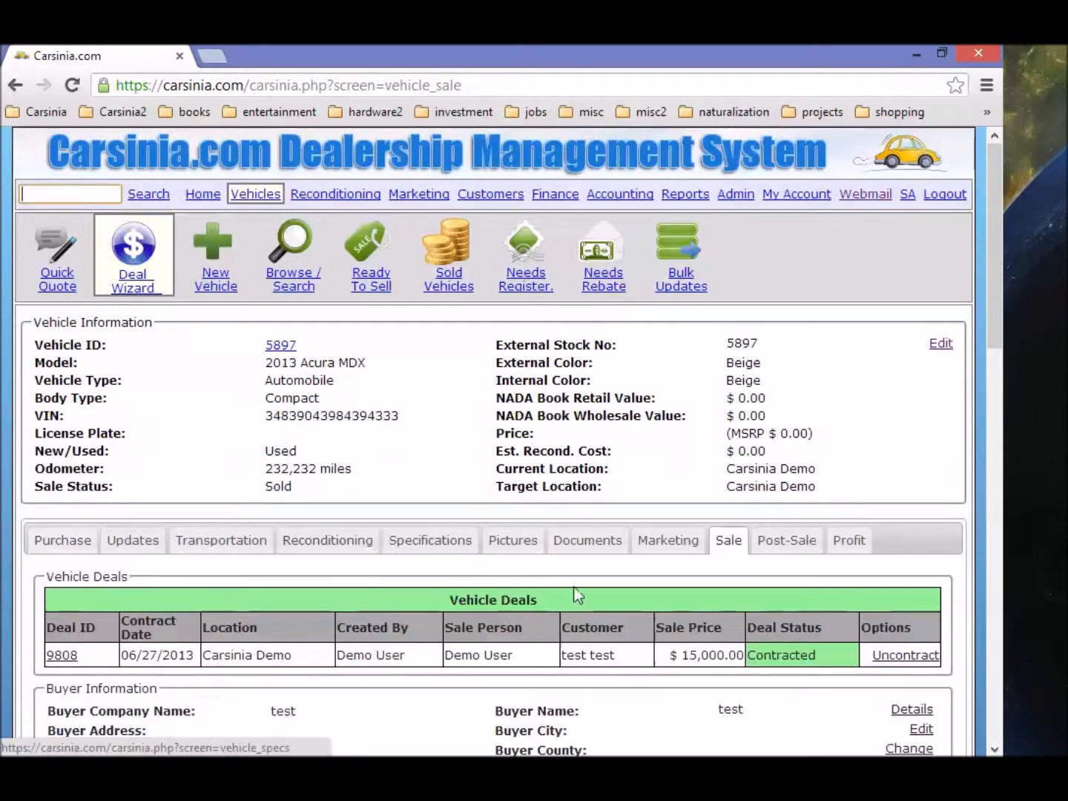
scroll(625, 608, down, 2)
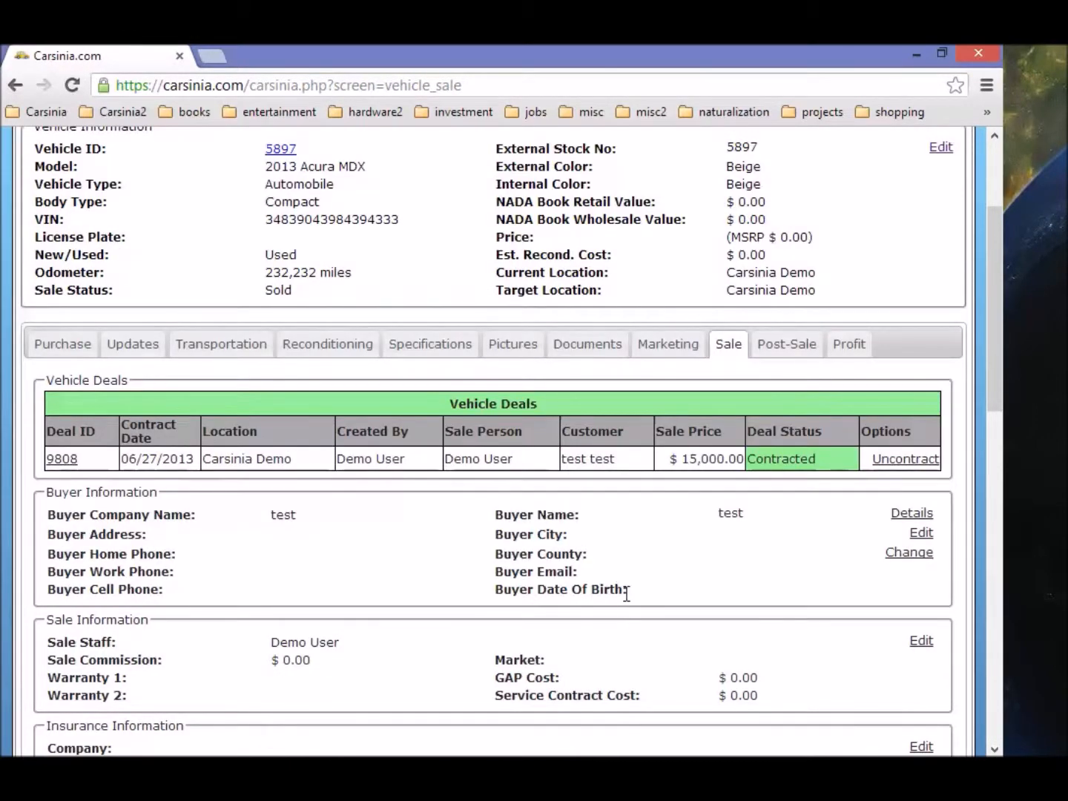
scroll(623, 600, down, 6)
scroll(622, 596, down, 4)
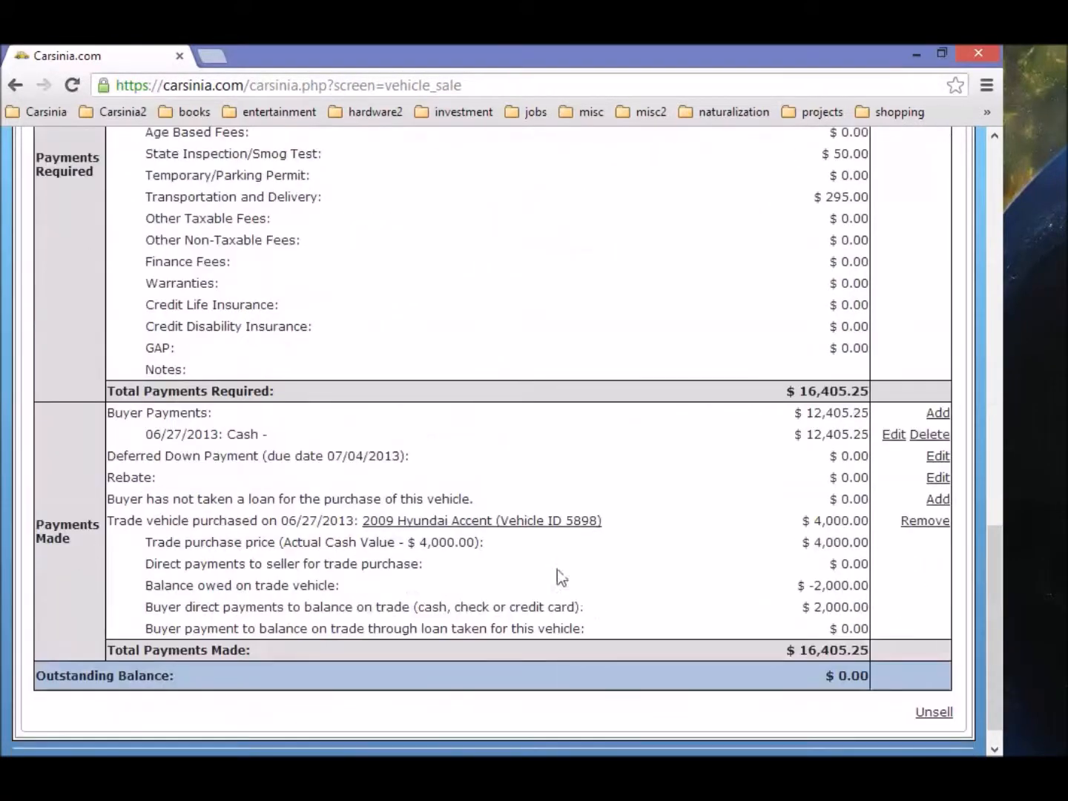
scroll(610, 553, up, 3)
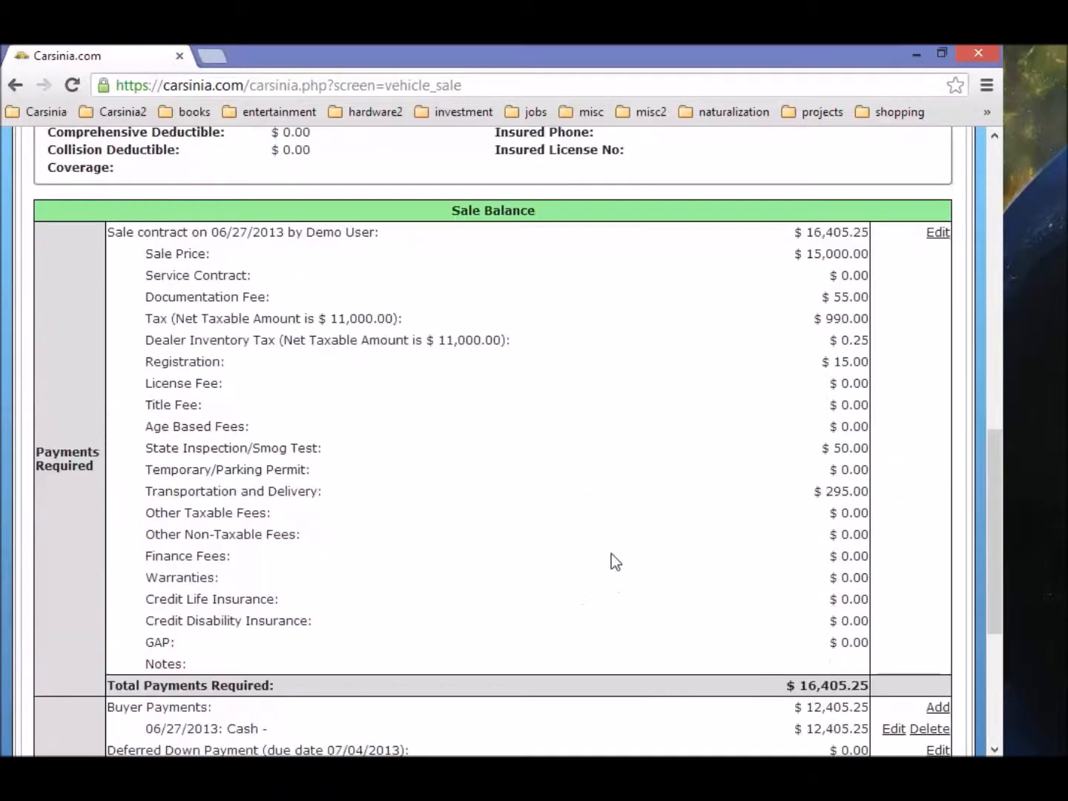
scroll(611, 553, up, 2)
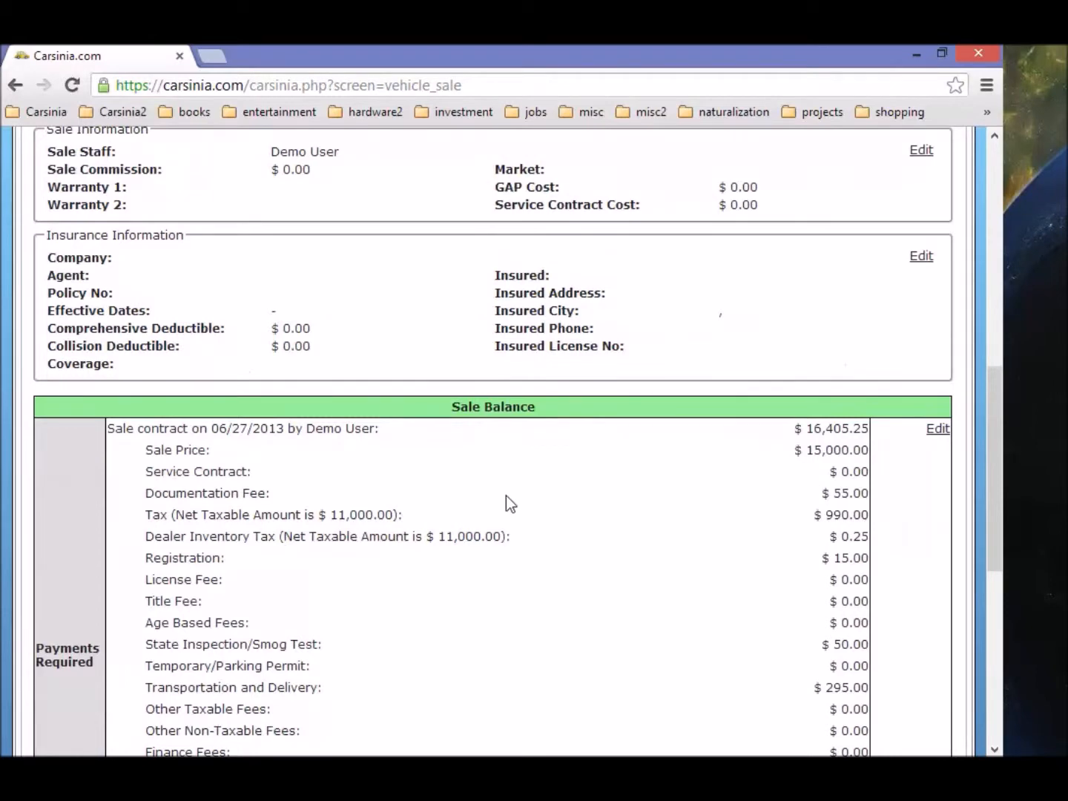
scroll(505, 503, up, 5)
click(63, 442)
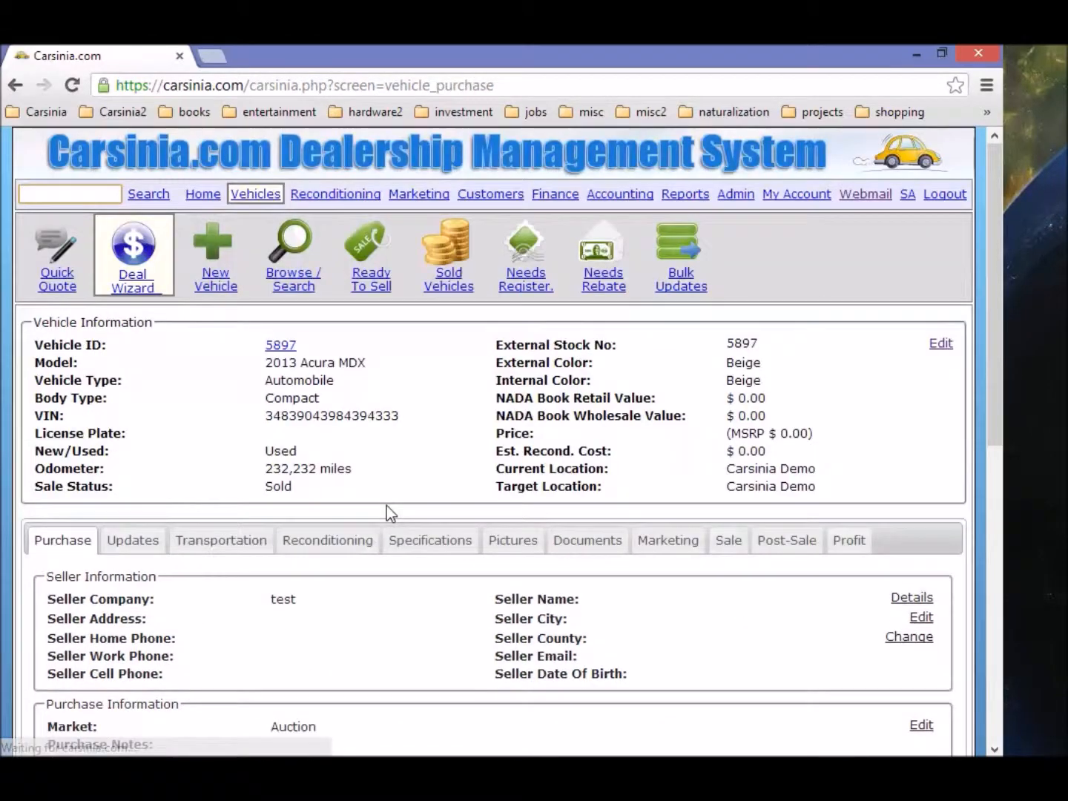
scroll(385, 506, down, 3)
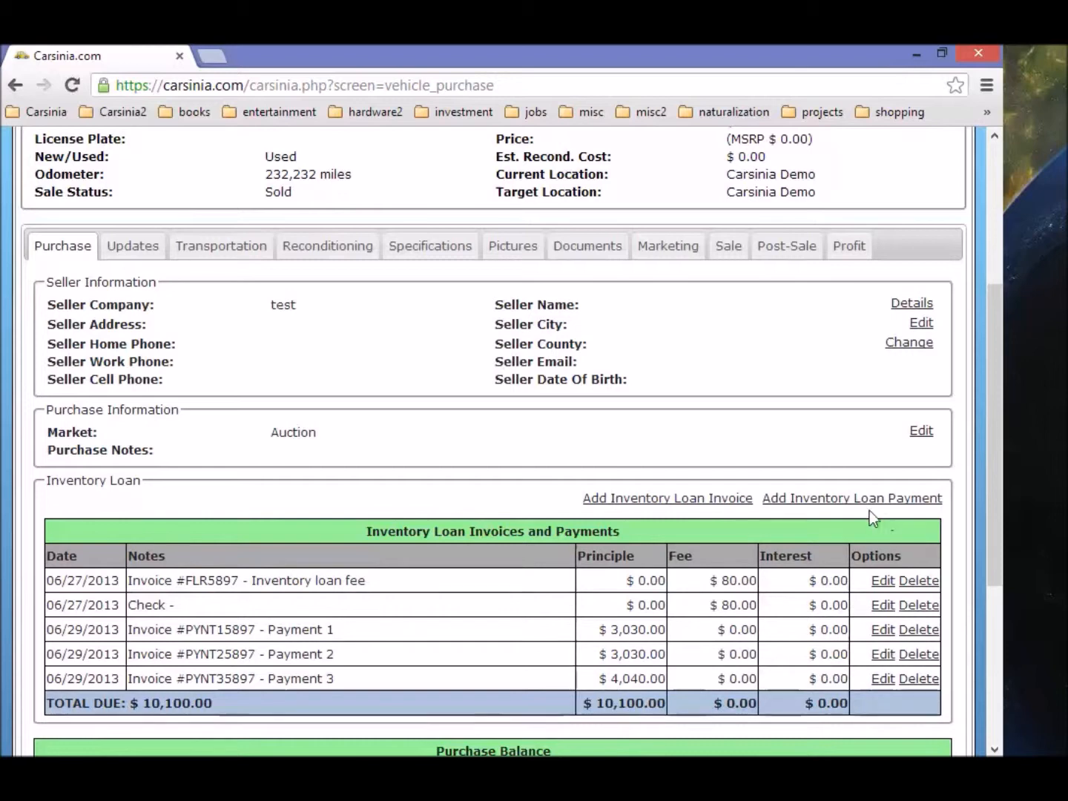
Step: Pay off the Acura's $10,100.00 inventory loan and list the remaining Finance inventory loans
click(842, 505)
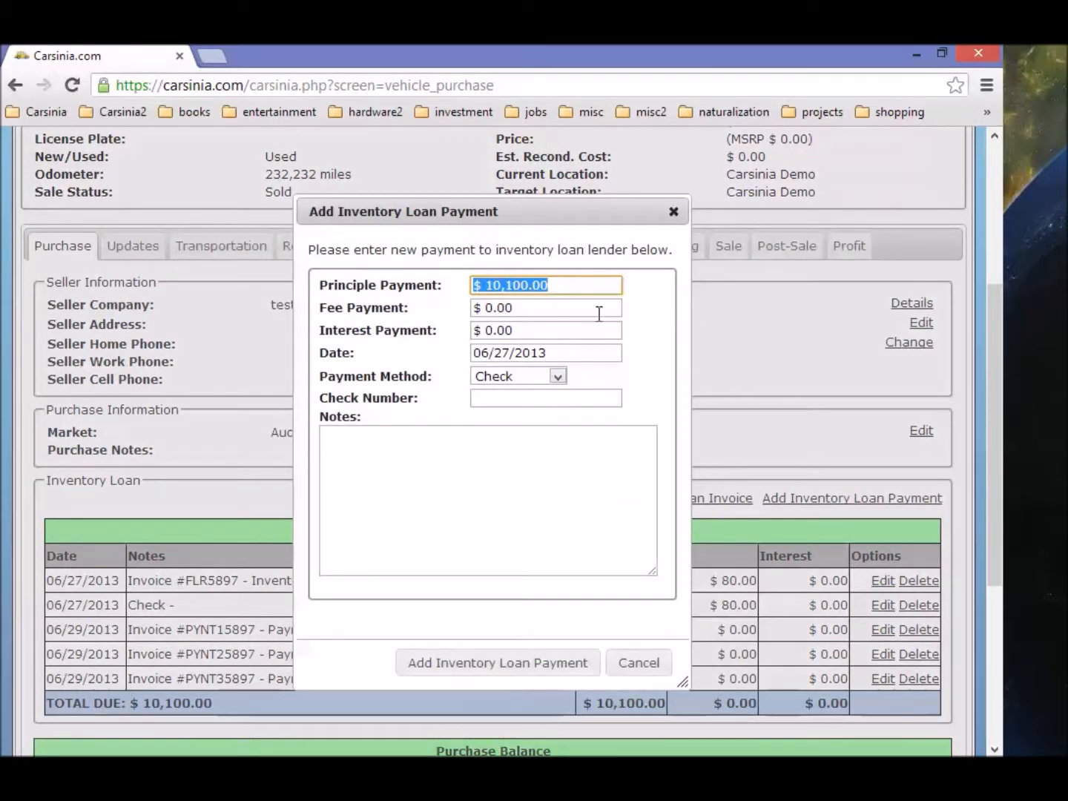
click(508, 672)
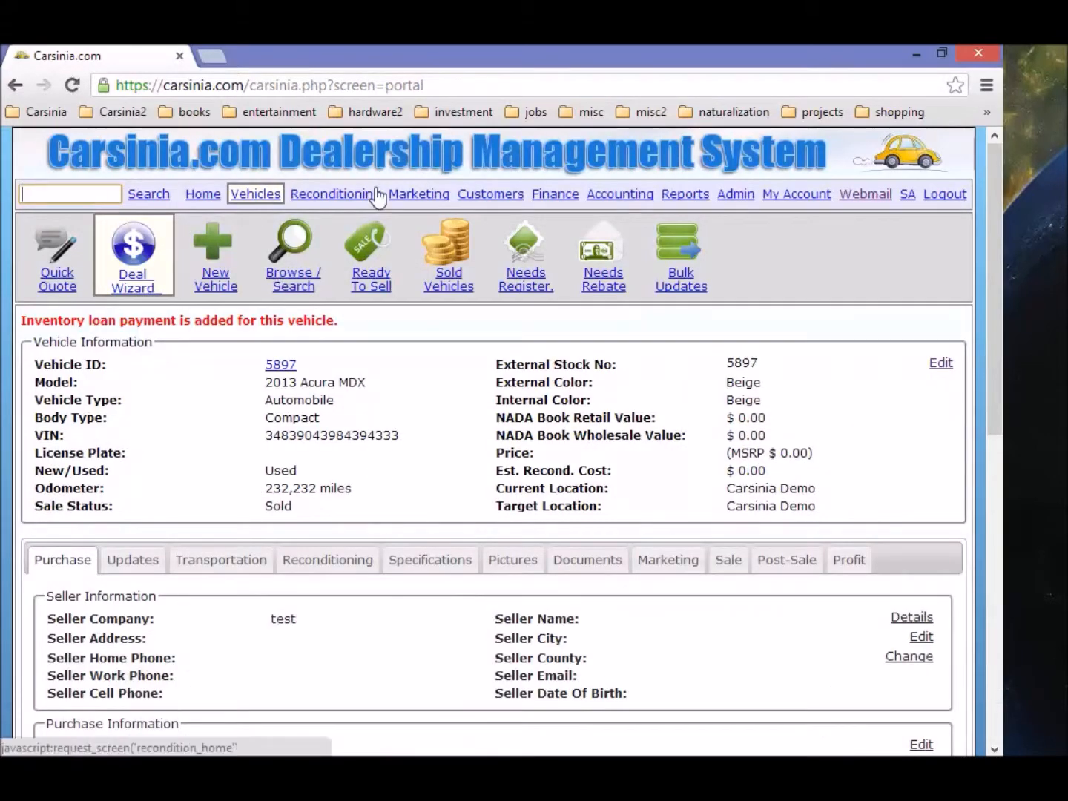
click(558, 198)
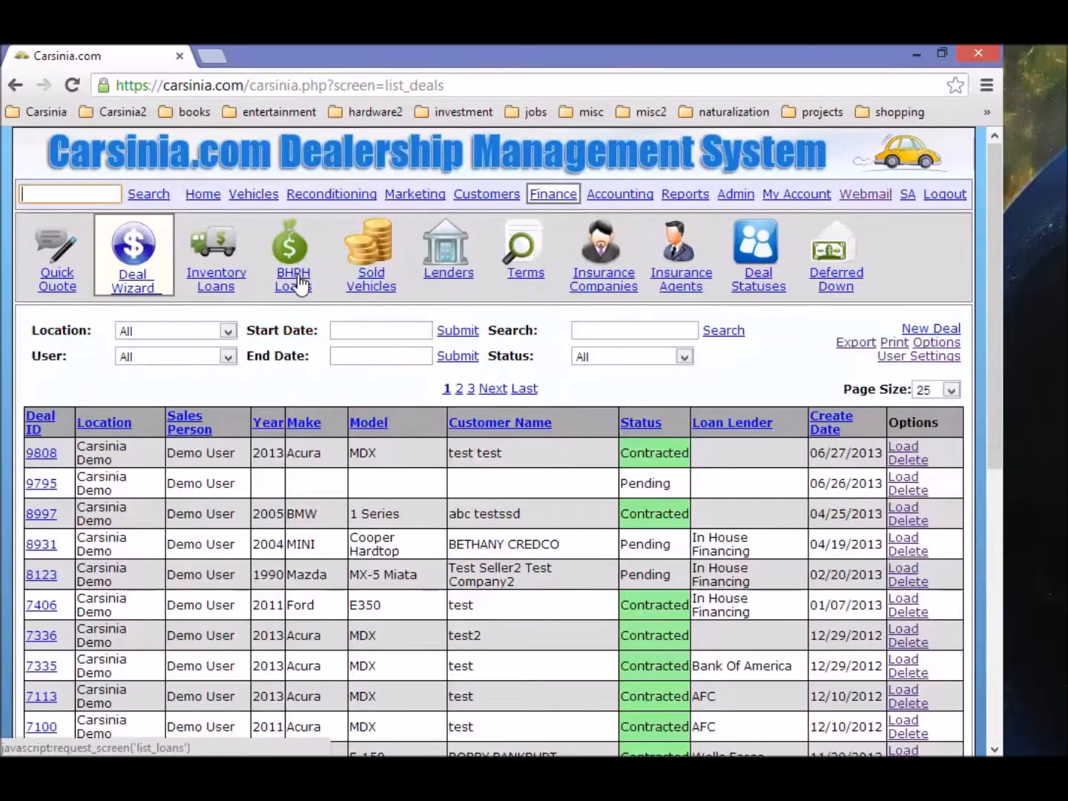
click(214, 270)
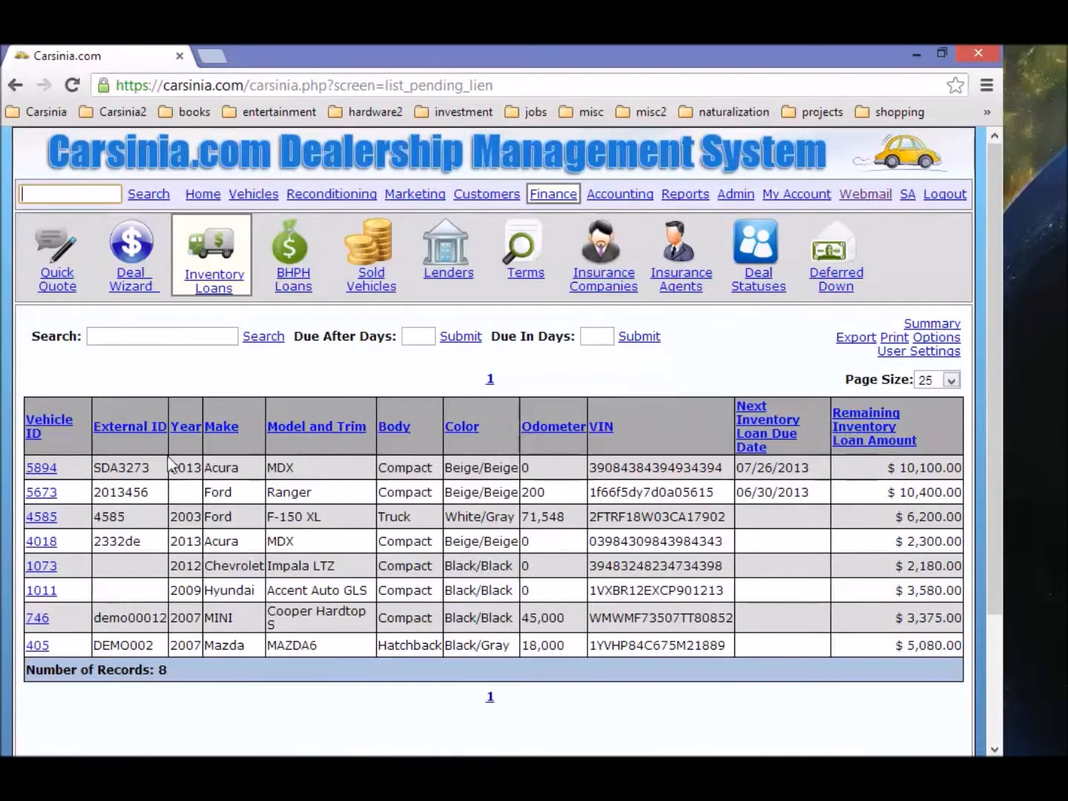